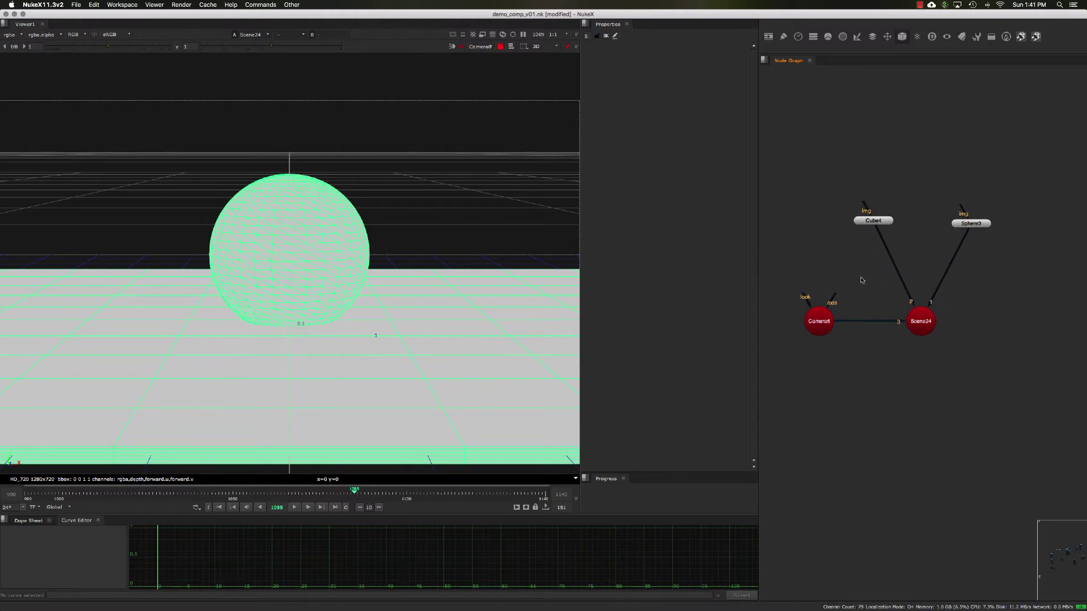
{"action": "left_click_drag", "start_coordinate": [862, 280], "coordinate": [985, 378]}
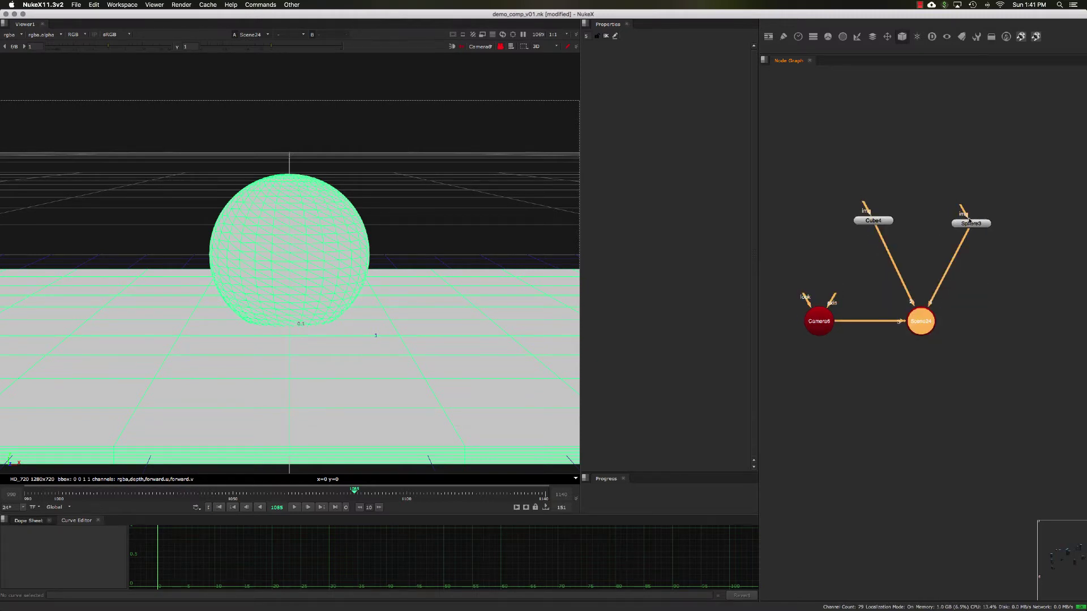
{"action": "left_click", "coordinate": [969, 221]}
{"action": "left_click", "coordinate": [877, 222]}
{"action": "left_click", "coordinate": [915, 232]}
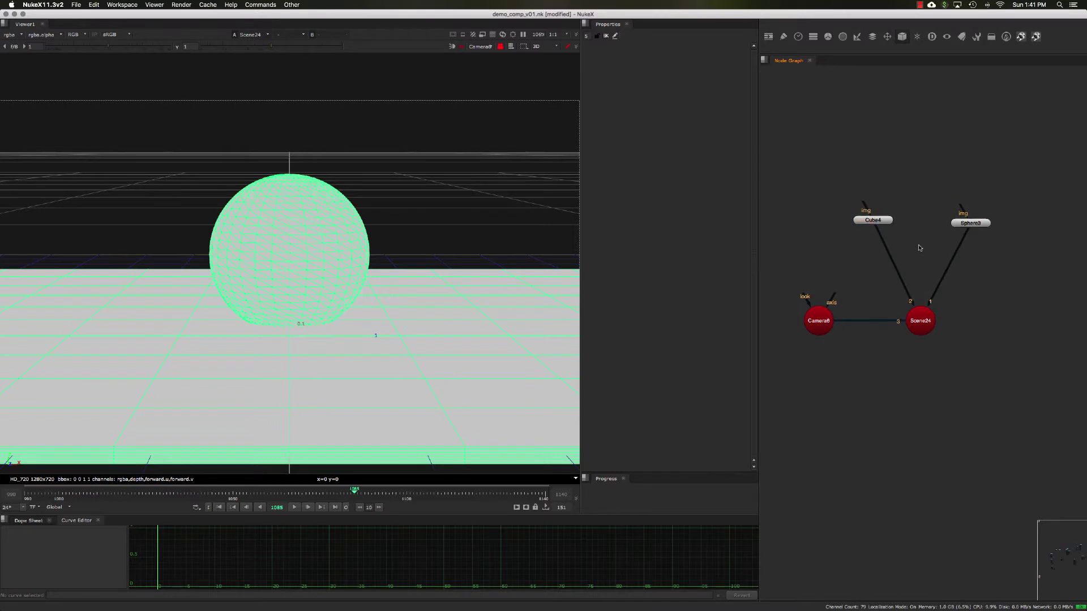
{"action": "middle_click_drag", "start_coordinate": [919, 245], "coordinate": [915, 238]}
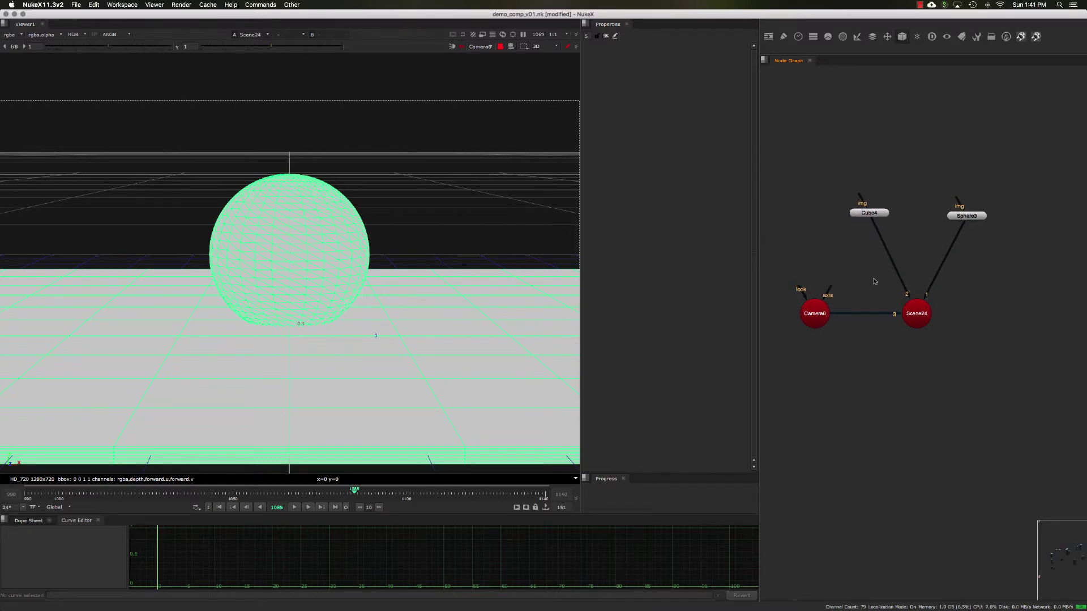
{"action": "middle_click_drag", "start_coordinate": [874, 281], "coordinate": [876, 279]}
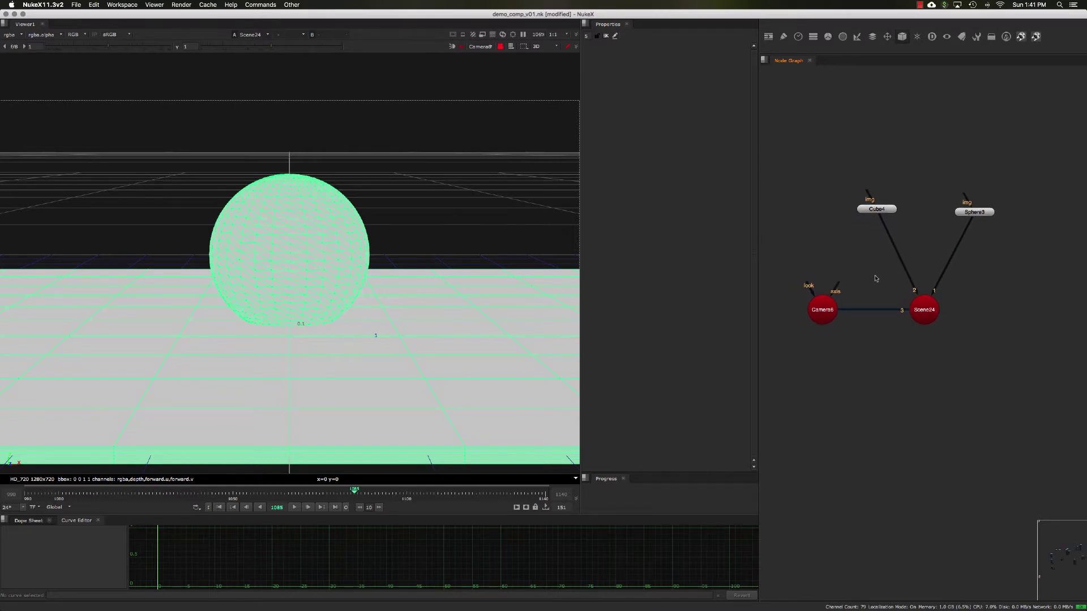
{"action": "left_click_drag", "start_coordinate": [830, 175], "coordinate": [1022, 262]}
{"action": "left_click", "coordinate": [902, 272]}
{"action": "left_click_drag", "start_coordinate": [793, 265], "coordinate": [913, 295]}
{"action": "left_click", "coordinate": [1041, 408]}
{"action": "mouse_move", "coordinate": [911, 224]}
{"action": "middle_mouse_down"}
{"action": "mouse_move", "coordinate": [903, 228]}
{"action": "mouse_move", "coordinate": [912, 235]}
{"action": "middle_mouse_up"}
{"action": "middle_click_drag", "start_coordinate": [824, 228], "coordinate": [832, 230]}
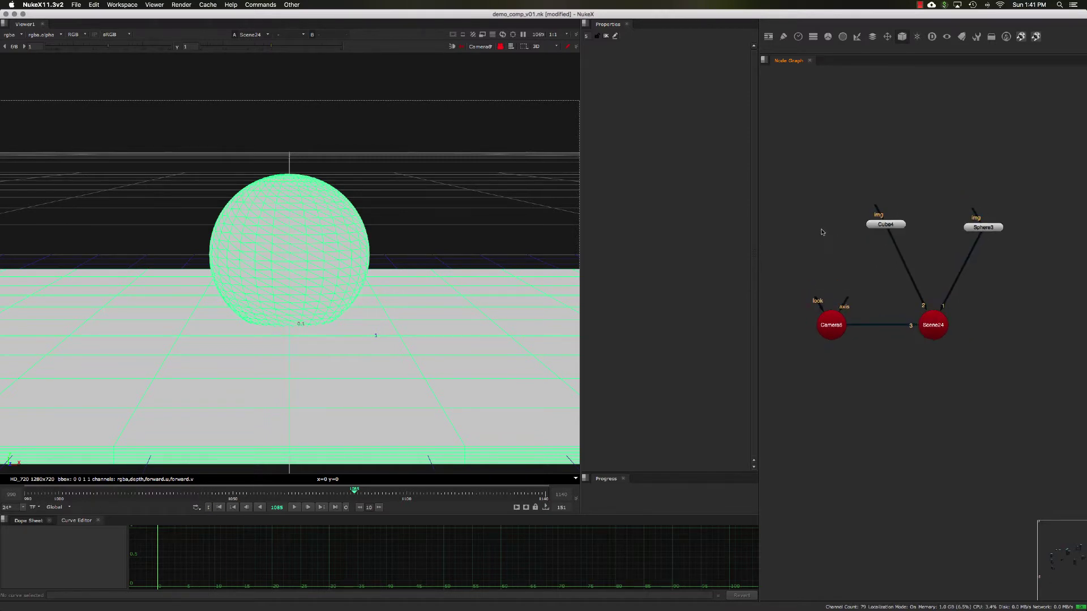
{"action": "middle_click_drag", "start_coordinate": [826, 227], "coordinate": [839, 235]}
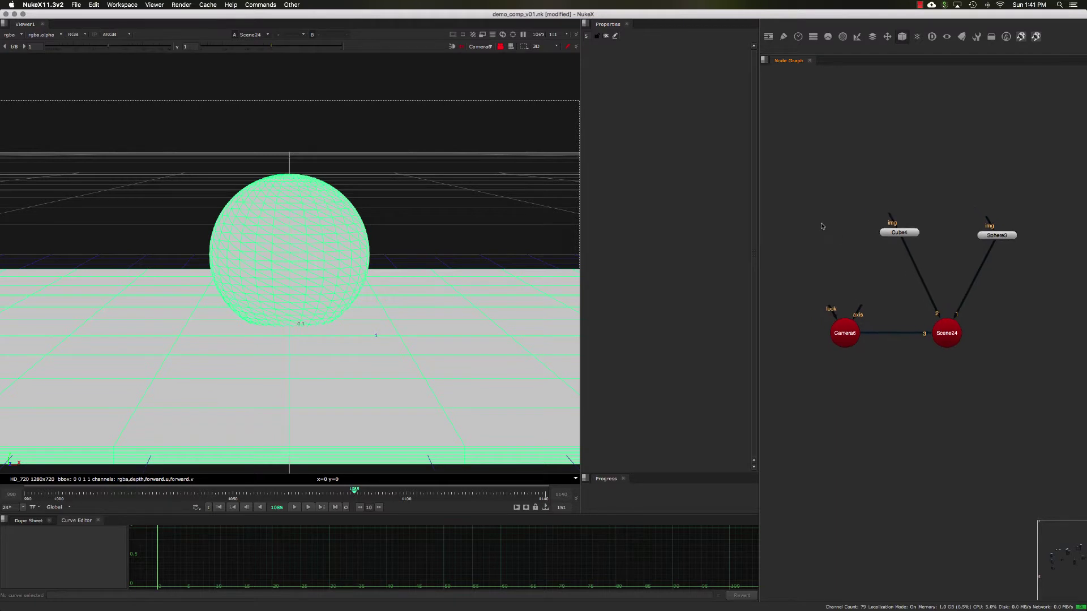
{"action": "key", "text": "Tab"}
{"action": "key", "text": "Return"}
{"action": "key", "text": "super+z"}
- Add a Constant node beside the cube node and show it in the viewer
{"action": "key", "text": "Tab"}
{"action": "type", "text": "cons"}
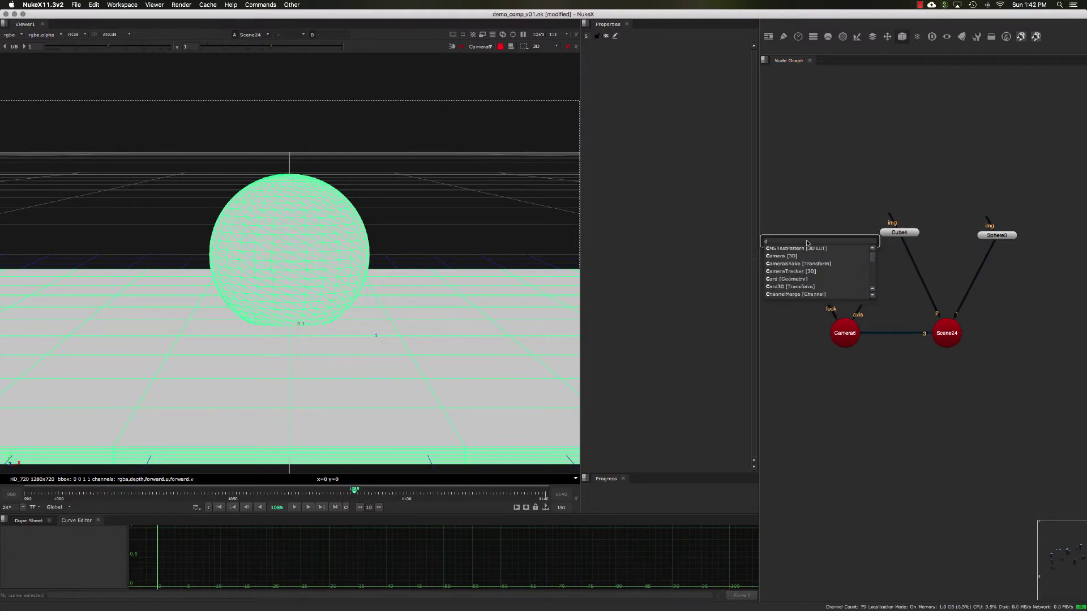
{"action": "key", "text": "Return"}
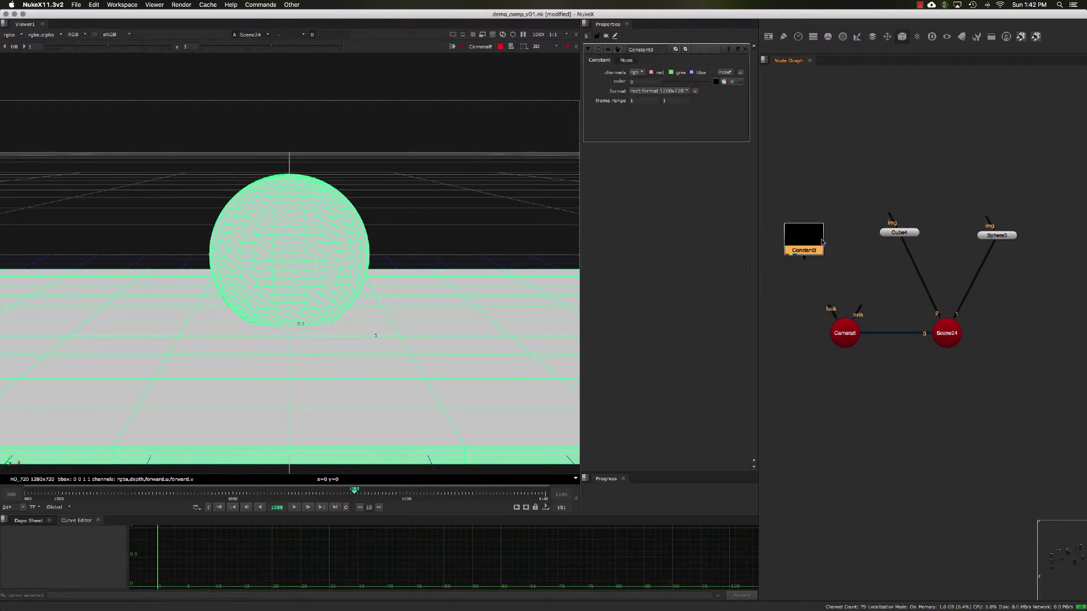
{"action": "key", "text": "1"}
{"action": "double_click", "coordinate": [812, 233]}
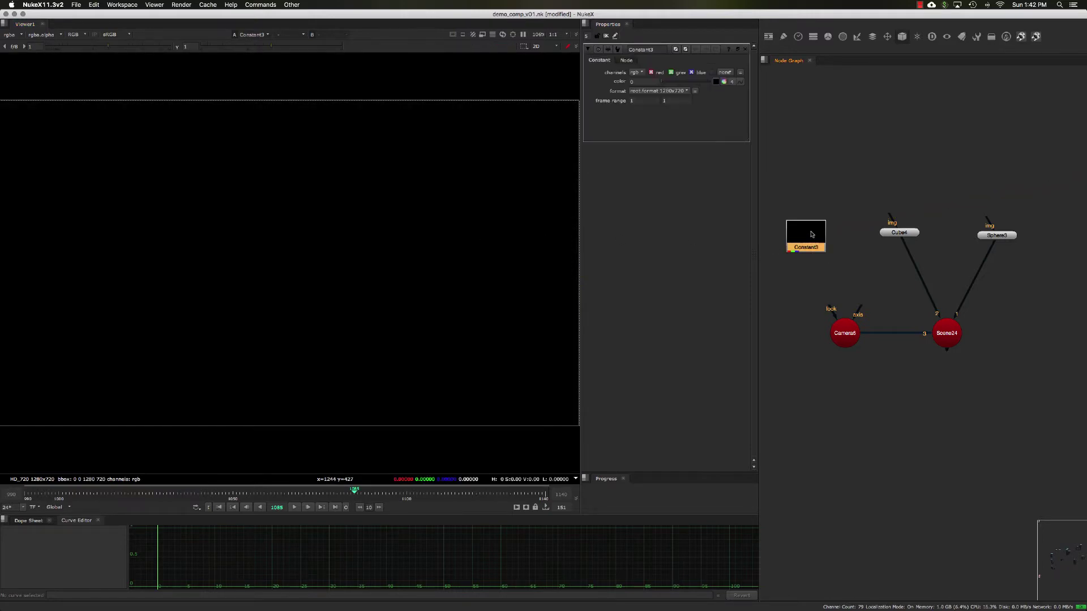
- Float the Constant's properties in a separate window and split its color into individual channel values
{"action": "left_click", "coordinate": [737, 49]}
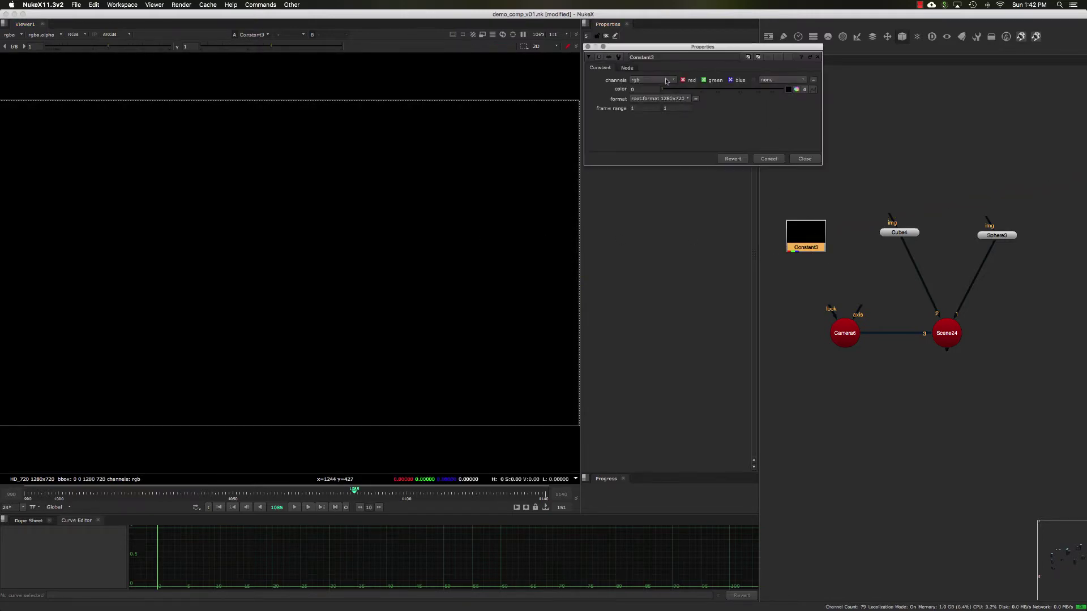
{"action": "left_click", "coordinate": [805, 89]}
{"action": "left_click", "coordinate": [645, 89]}
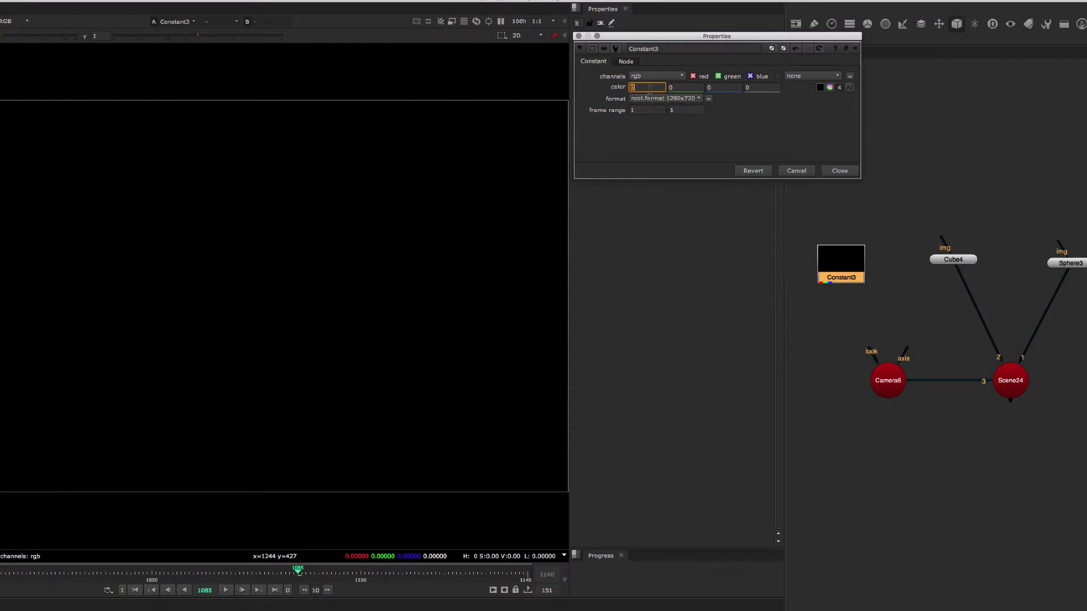
- Try a teal color on the Constant with green at 0.4 and blue at 0.3
{"action": "left_click", "coordinate": [681, 89]}
{"action": "type", "text": ".5"}
{"action": "key", "text": "Tab"}
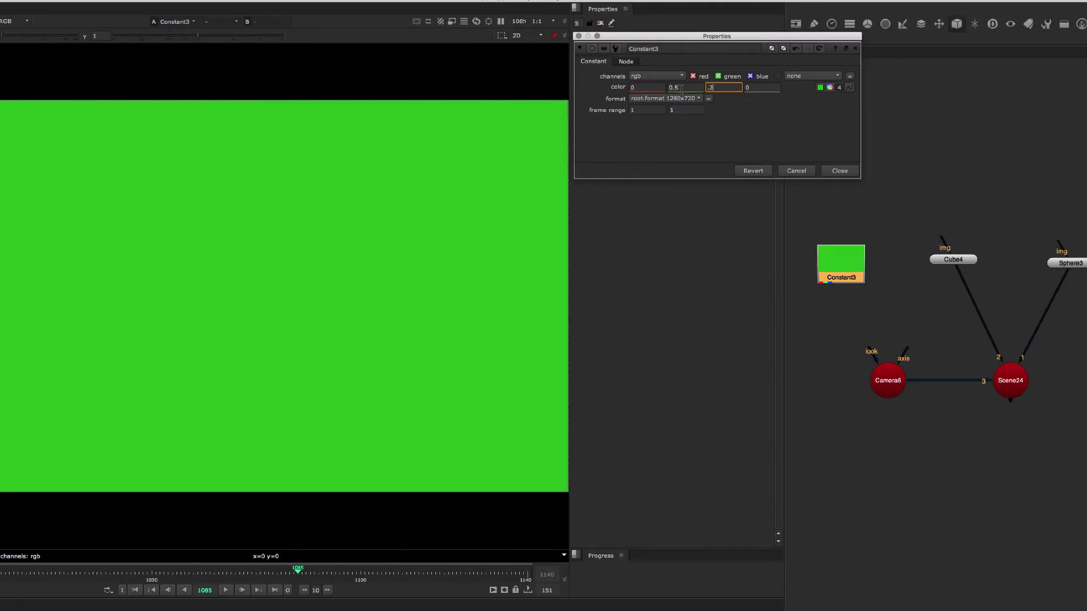
{"action": "type", "text": ".5"}
{"action": "key", "text": "Return"}
{"action": "left_click", "coordinate": [682, 89]}
{"action": "type", "text": ".4"}
{"action": "key", "text": "Tab"}
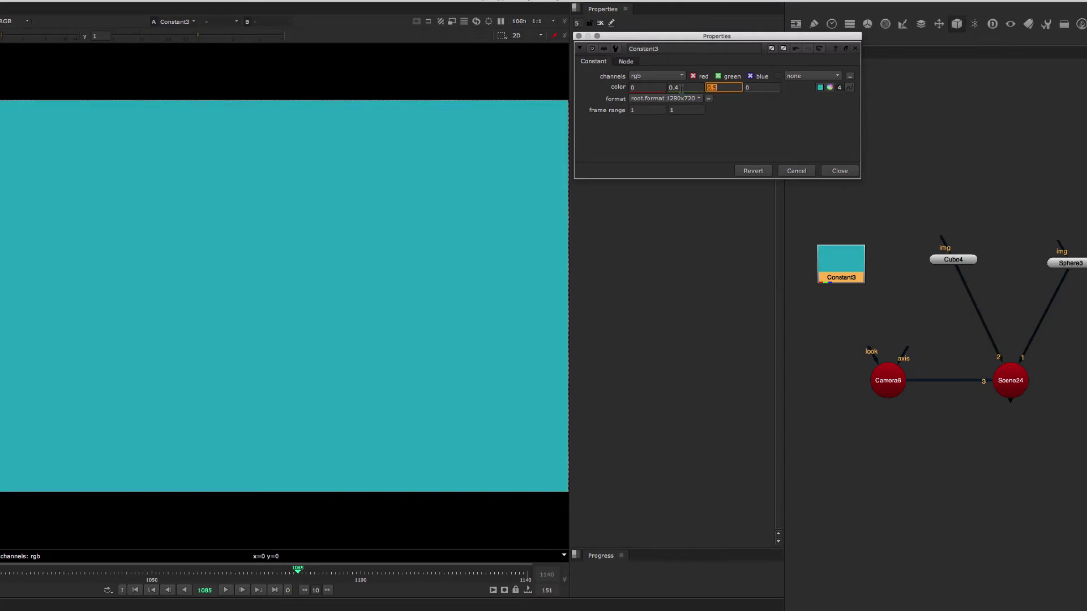
{"action": "key", "text": "shift+Tab"}
{"action": "key", "text": "shift+Tab"}
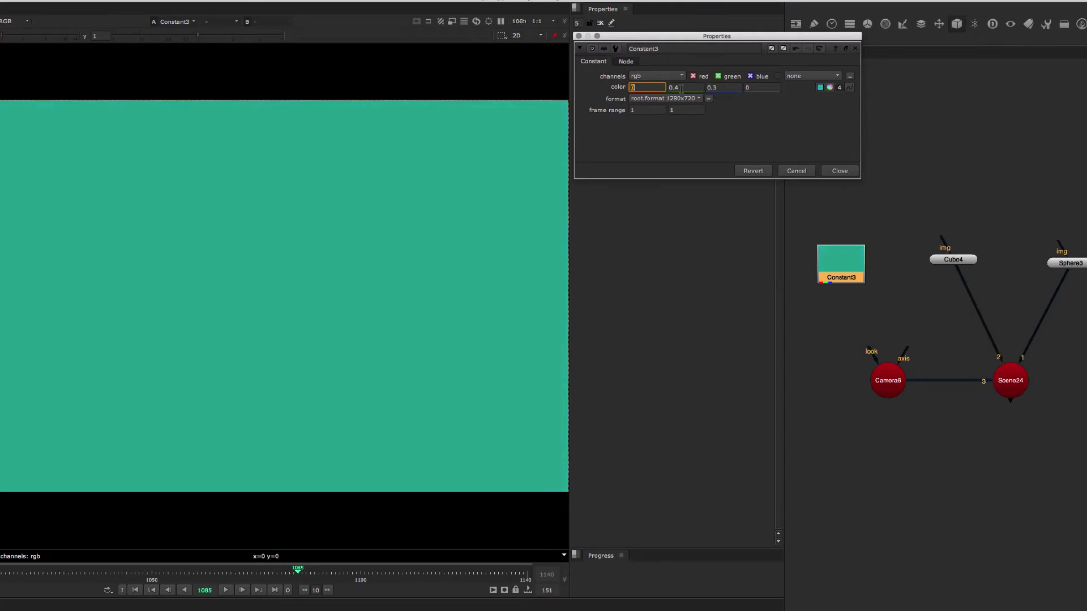
- Set the Constant's red value to 0.1
{"action": "type", "text": ".1"}
{"action": "key", "text": "Return"}
{"action": "key", "text": "Down"}
{"action": "key", "text": "Down"}
{"action": "key", "text": "Up"}
{"action": "key", "text": "Up"}
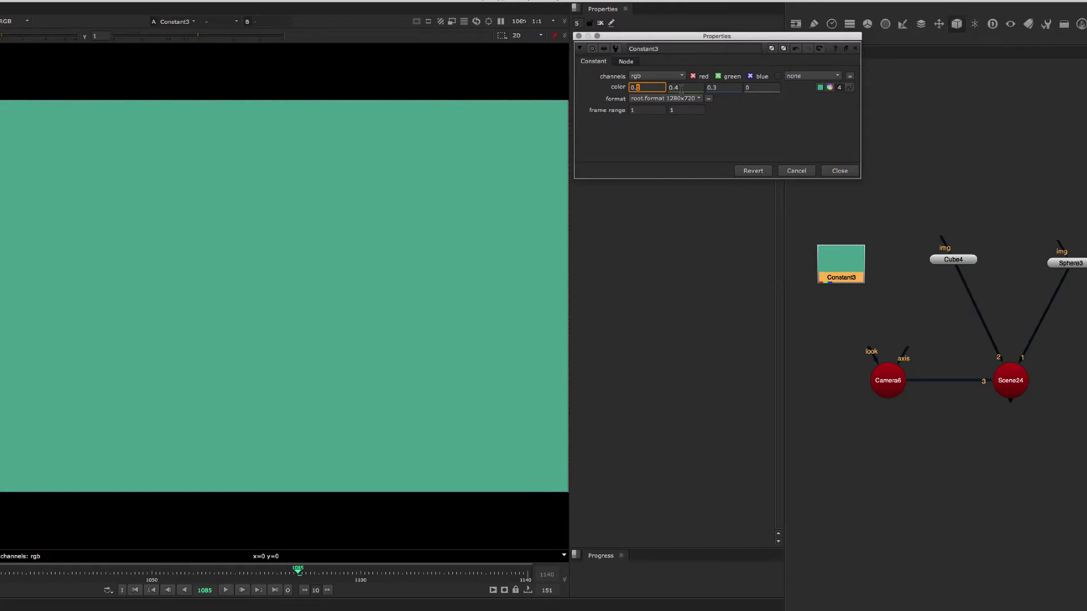
- Set the Constant's green value to 0.3 and its blue value to 0.1
{"action": "key", "text": "Tab"}
{"action": "type", "text": "0.2"}
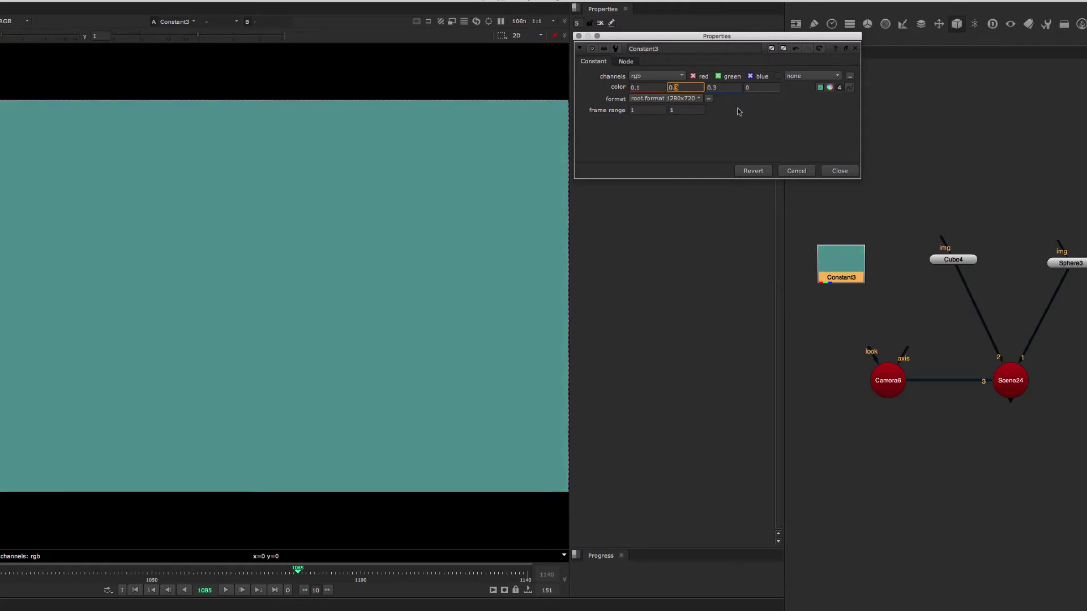
{"action": "key", "text": "Return"}
{"action": "left_click", "coordinate": [716, 89]}
{"action": "key", "text": "BackSpace"}
{"action": "type", "text": "2"}
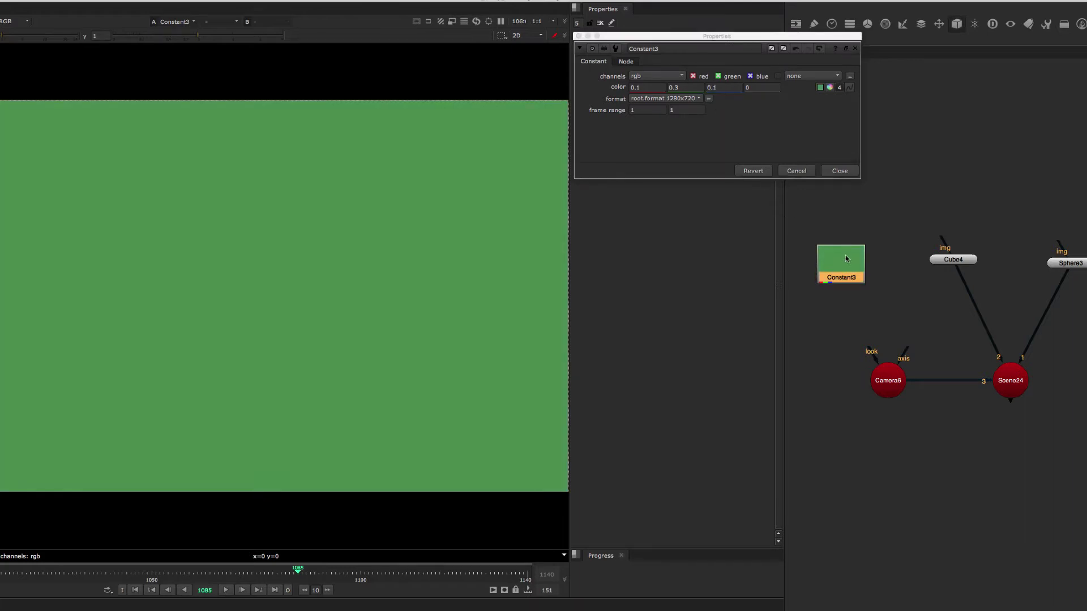
- Duplicate the green Constant node, place the copy below and beyond the sphere node, and close the original's properties
{"action": "left_click_drag", "start_coordinate": [854, 270], "coordinate": [856, 259]}
{"action": "left_click", "coordinate": [943, 260]}
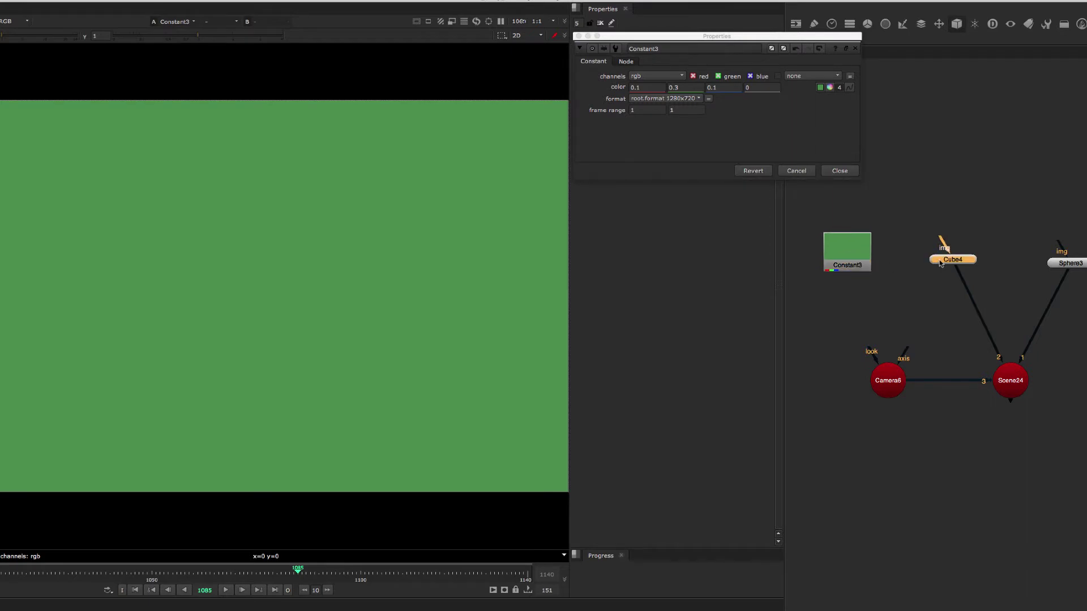
{"action": "scroll", "coordinate": [929, 273], "scroll_direction": "up", "scroll_amount": 2}
{"action": "scroll", "coordinate": [936, 279], "scroll_direction": "down", "scroll_amount": 2}
{"action": "middle_click_drag", "start_coordinate": [937, 281], "coordinate": [907, 277]}
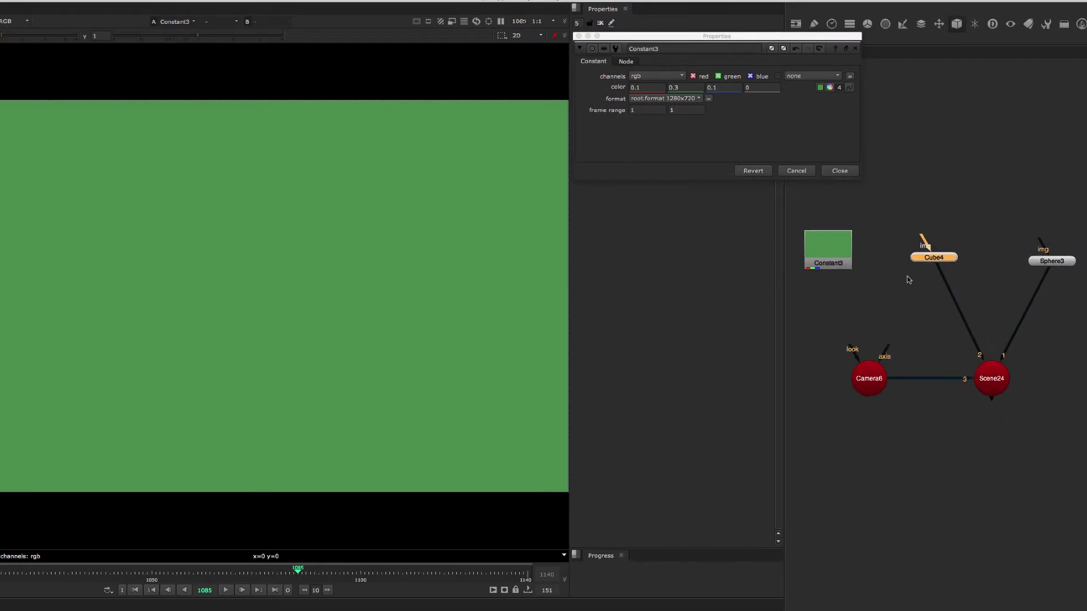
{"action": "left_click", "coordinate": [845, 252]}
{"action": "key", "text": "alt+c"}
{"action": "left_click_drag", "start_coordinate": [846, 254], "coordinate": [1085, 339]}
{"action": "left_click", "coordinate": [835, 169]}
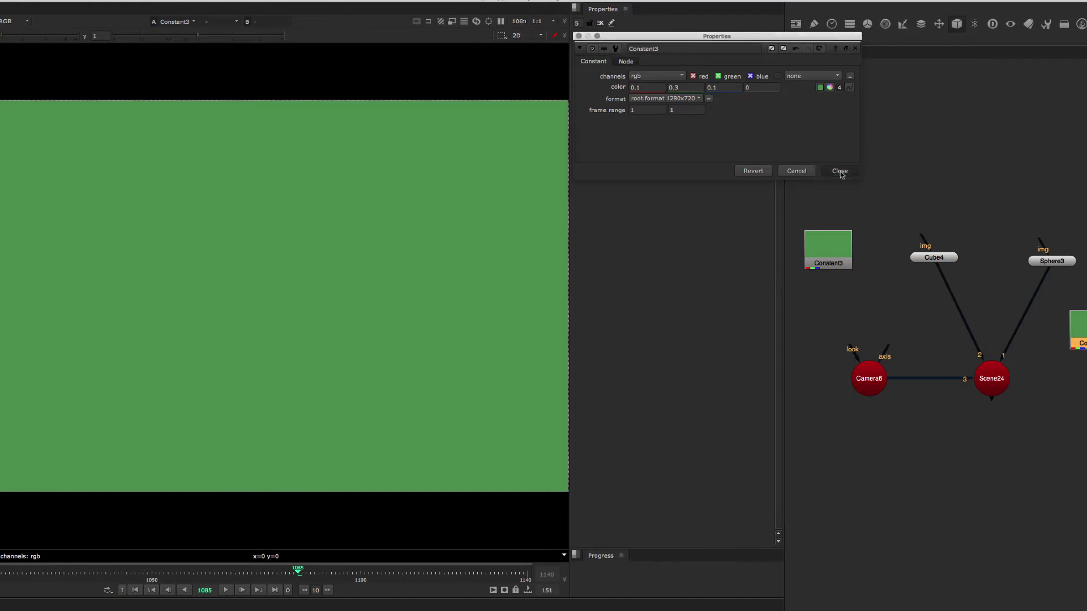
- Open the copied Constant's properties in a floating window
{"action": "double_click", "coordinate": [1081, 331]}
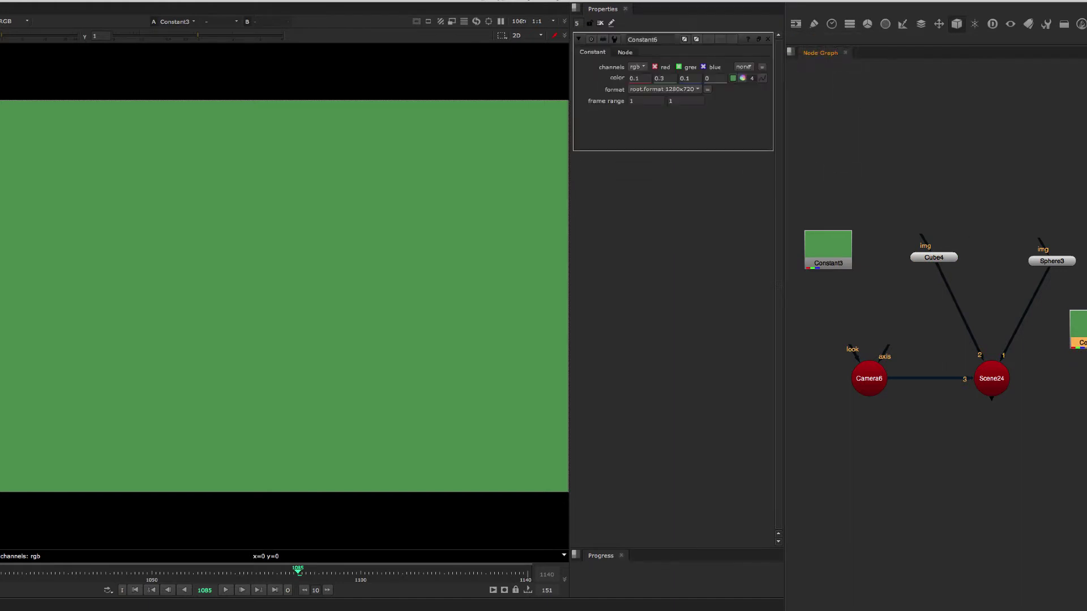
{"action": "left_click", "coordinate": [759, 39]}
{"action": "left_click_drag", "start_coordinate": [756, 38], "coordinate": [748, 58]}
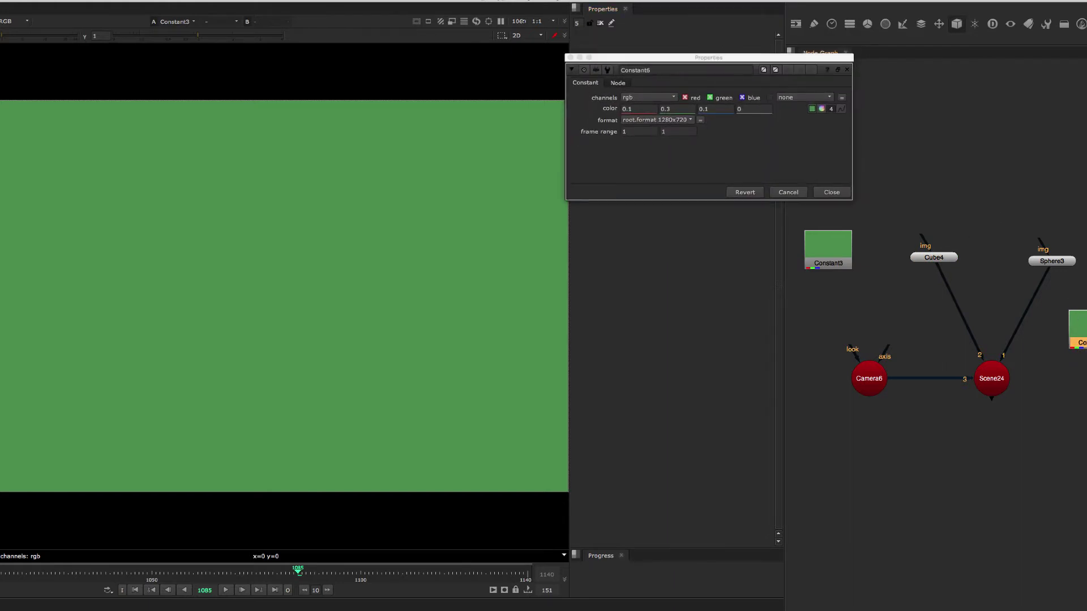
- Show the copied Constant in the viewer and set its red value to 0.5
{"action": "left_click", "coordinate": [664, 109]}
{"action": "key", "text": "shift+Tab"}
{"action": "type", "text": "-0.1"}
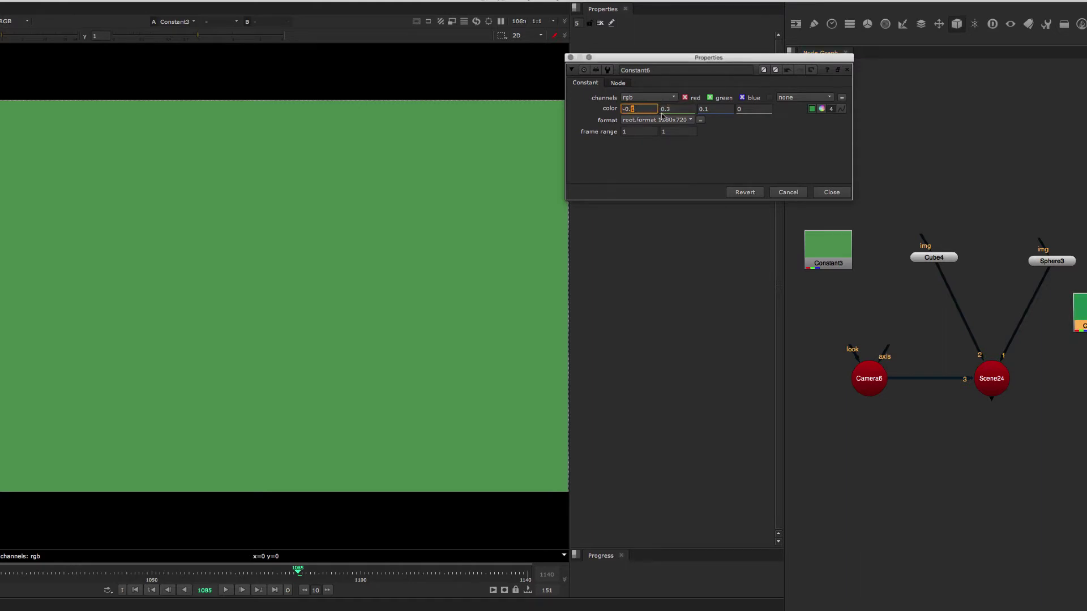
{"action": "left_click", "coordinate": [1079, 307]}
{"action": "key", "text": "1"}
{"action": "left_click", "coordinate": [634, 110]}
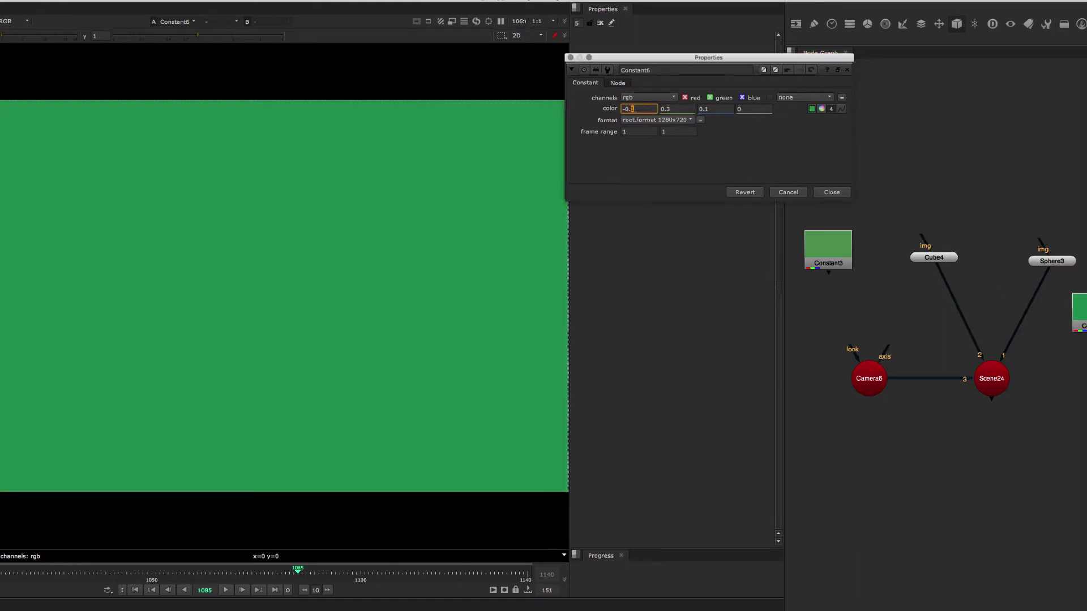
{"action": "type", "text": "0.5"}
{"action": "key", "text": "Return"}
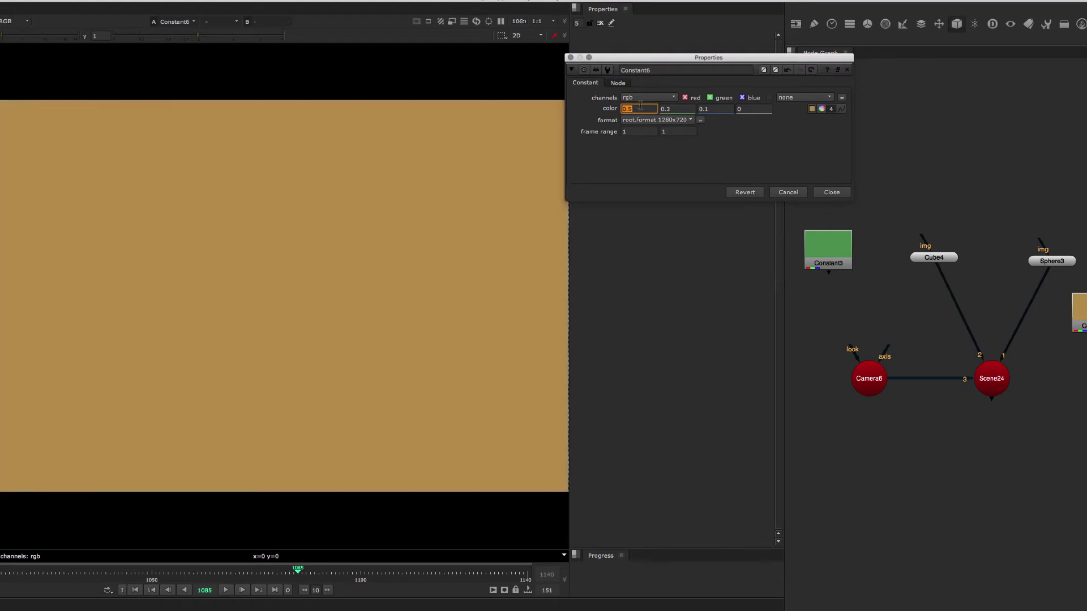
- Set the copied Constant's green value to 0.5 and its blue value to 0.04
{"action": "left_click", "coordinate": [673, 109]}
{"action": "key", "text": "Down"}
{"action": "key", "text": "Up"}
{"action": "key", "text": "Up"}
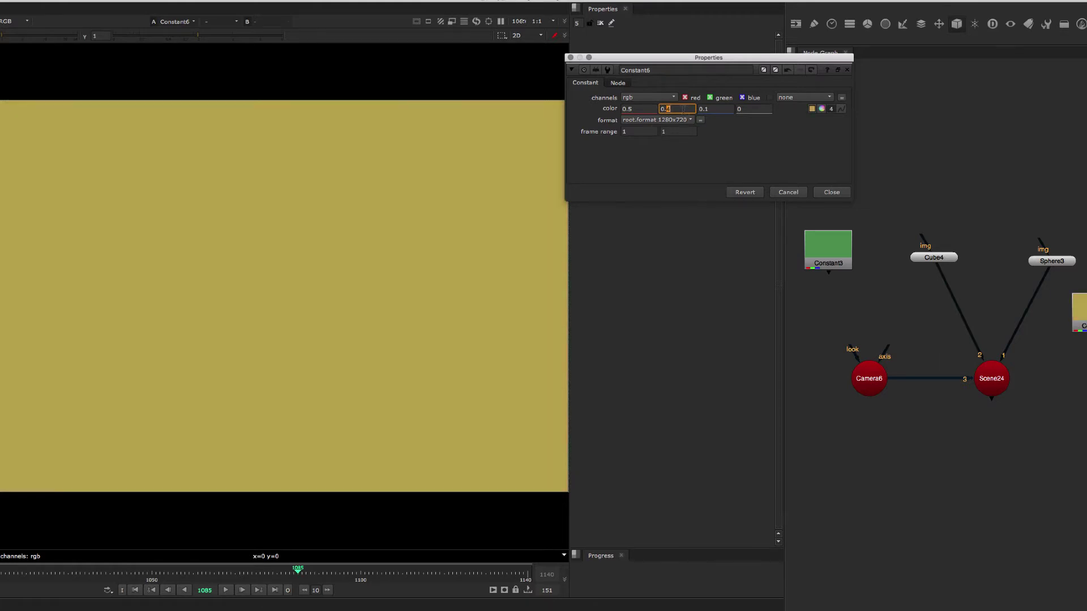
{"action": "key", "text": "Up"}
{"action": "key", "text": "Down"}
{"action": "key", "text": "Up"}
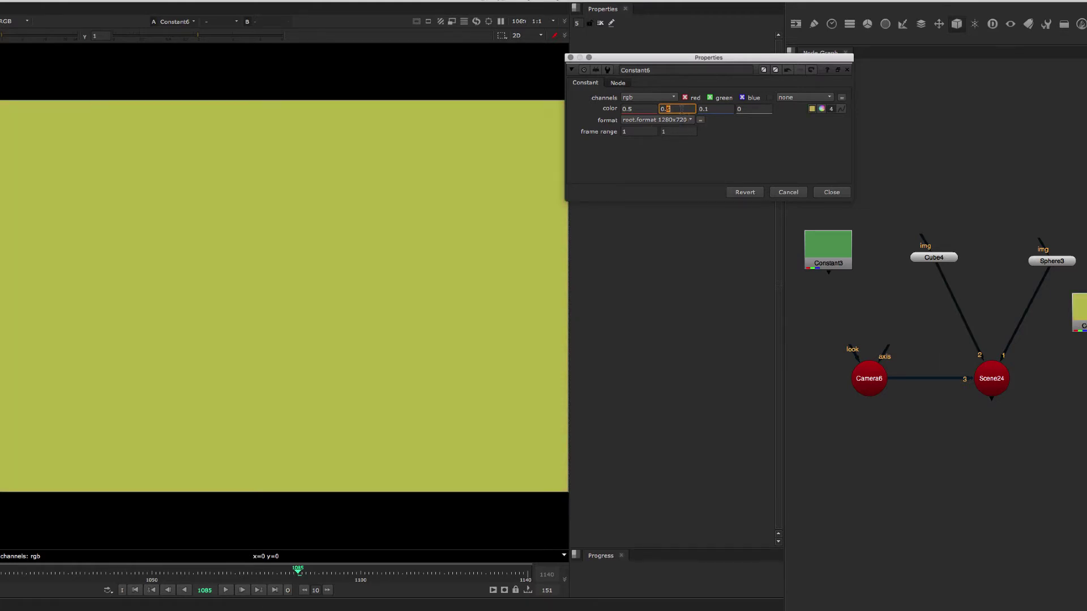
{"action": "left_click", "coordinate": [706, 109]}
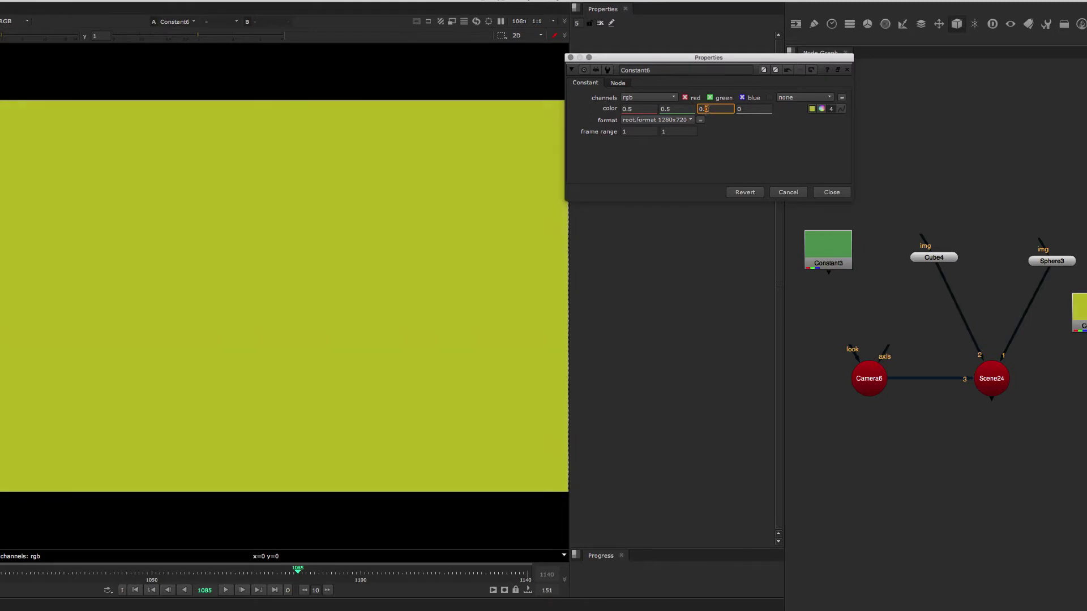
{"action": "key", "text": "Down"}
- Switch the yellow Constant's channels to rgba, set its alpha to 1, and close its properties
{"action": "middle_click_drag", "start_coordinate": [1007, 252], "coordinate": [1003, 257]}
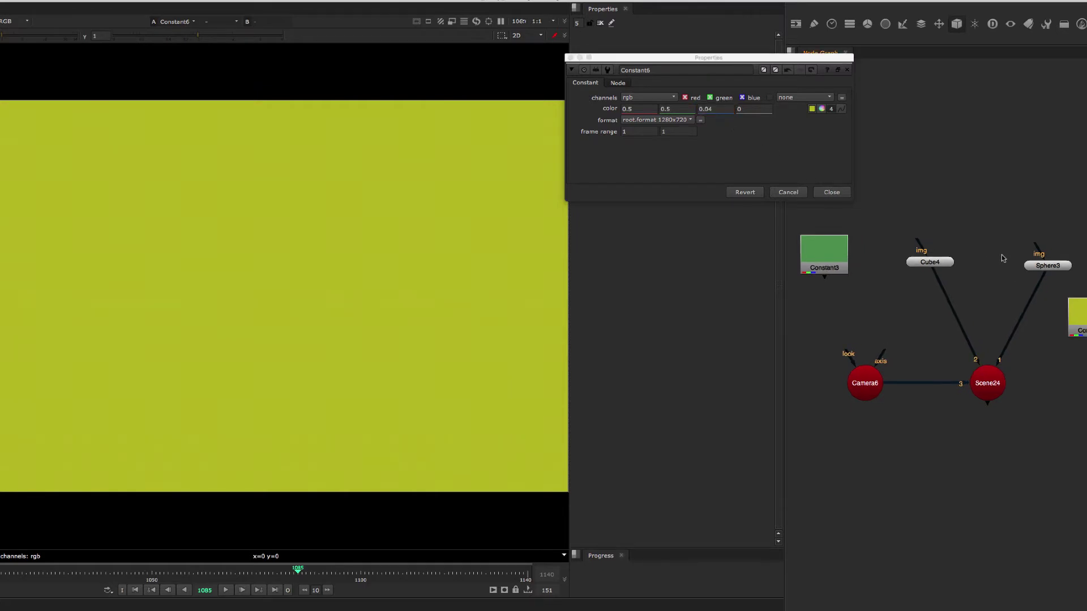
{"action": "left_click", "coordinate": [642, 99]}
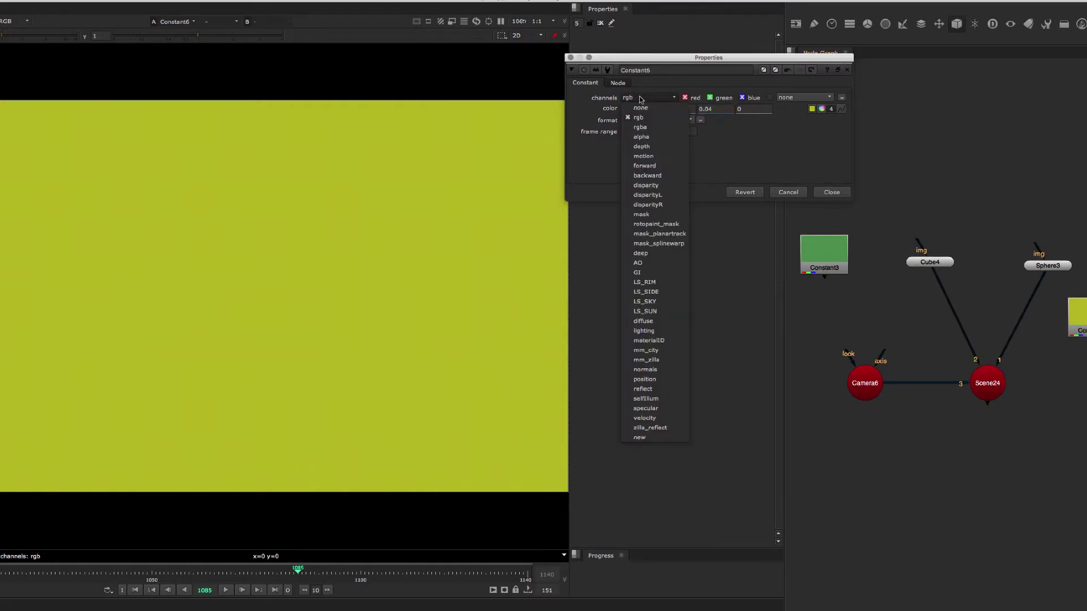
{"action": "left_click", "coordinate": [652, 125]}
{"action": "left_click", "coordinate": [758, 109]}
{"action": "type", "text": "1"}
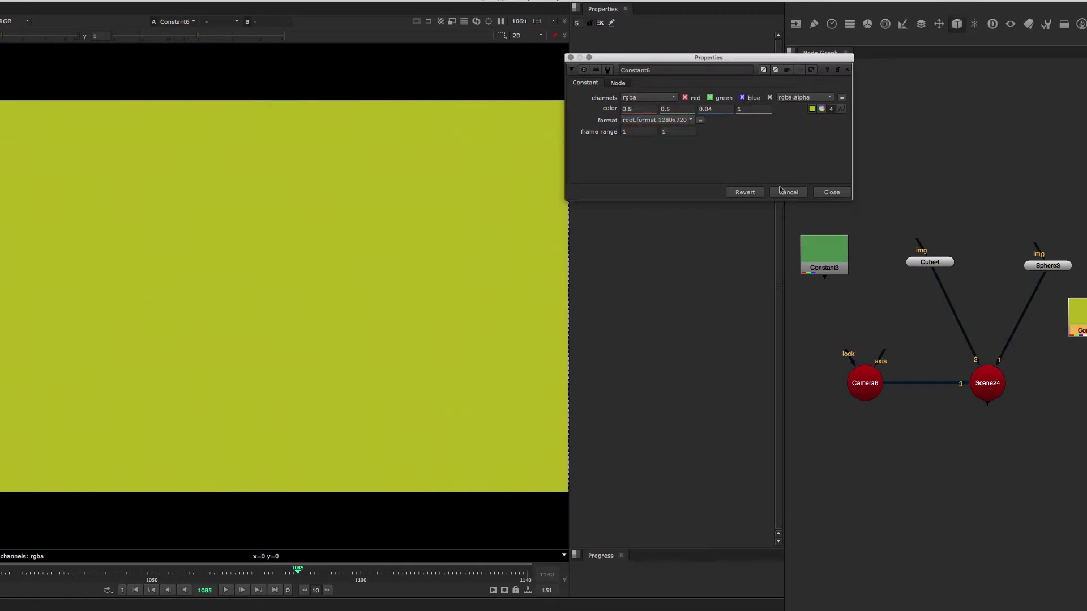
{"action": "left_click", "coordinate": [831, 192]}
- View the alpha channel of the yellow Constant and of the green Constant
{"action": "key", "text": "a"}
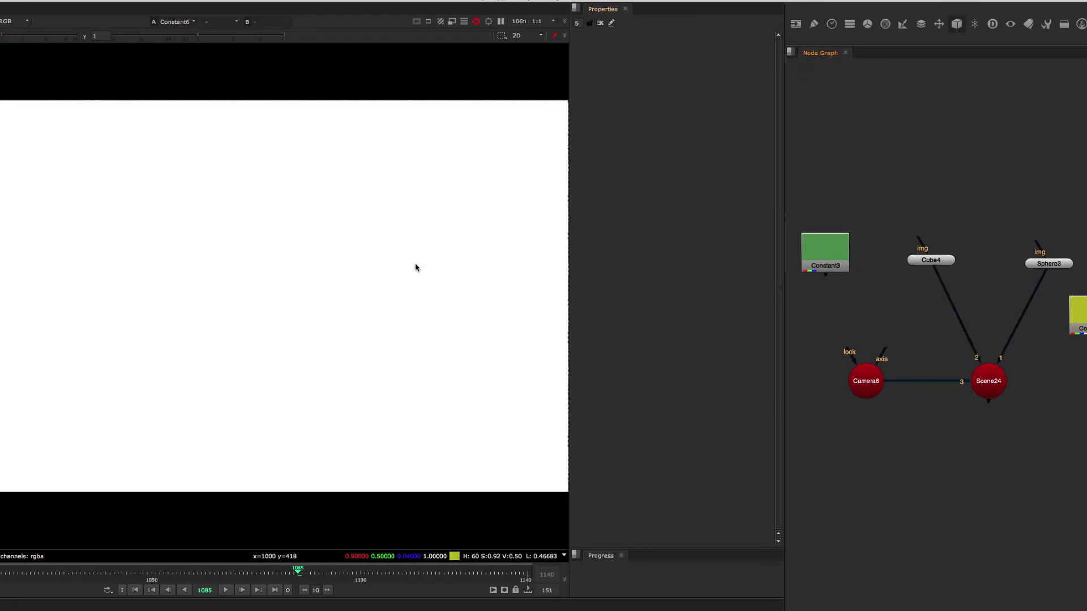
{"action": "left_click", "coordinate": [838, 259]}
{"action": "key", "text": "1"}
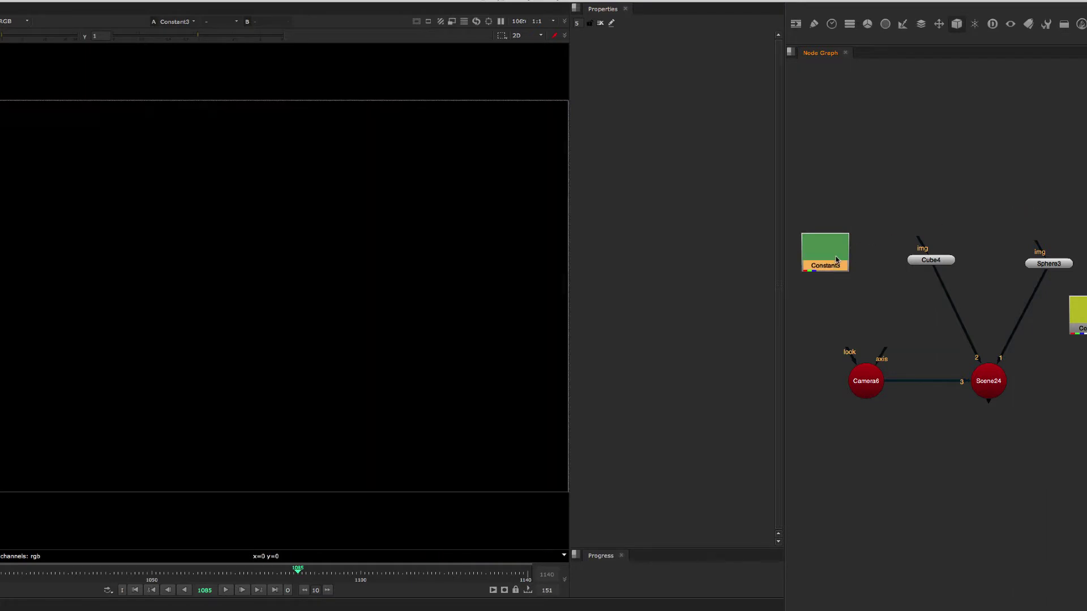
- Switch the green Constant's channels to rgba and set its alpha to 1
{"action": "double_click", "coordinate": [838, 259]}
{"action": "key", "text": "a"}
{"action": "key", "text": "a"}
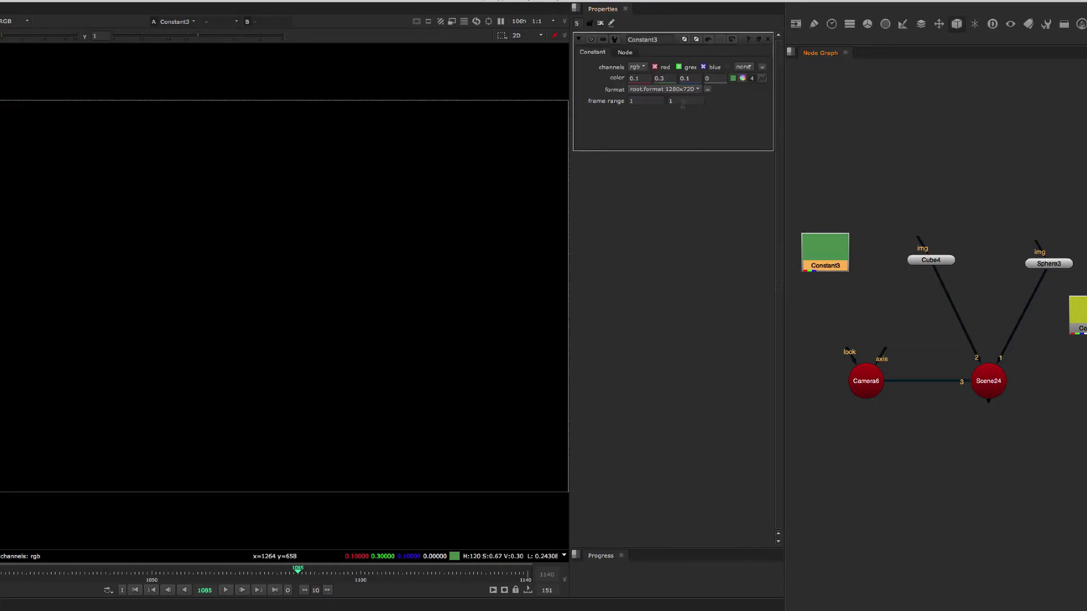
{"action": "left_click", "coordinate": [639, 68]}
{"action": "left_click", "coordinate": [651, 94]}
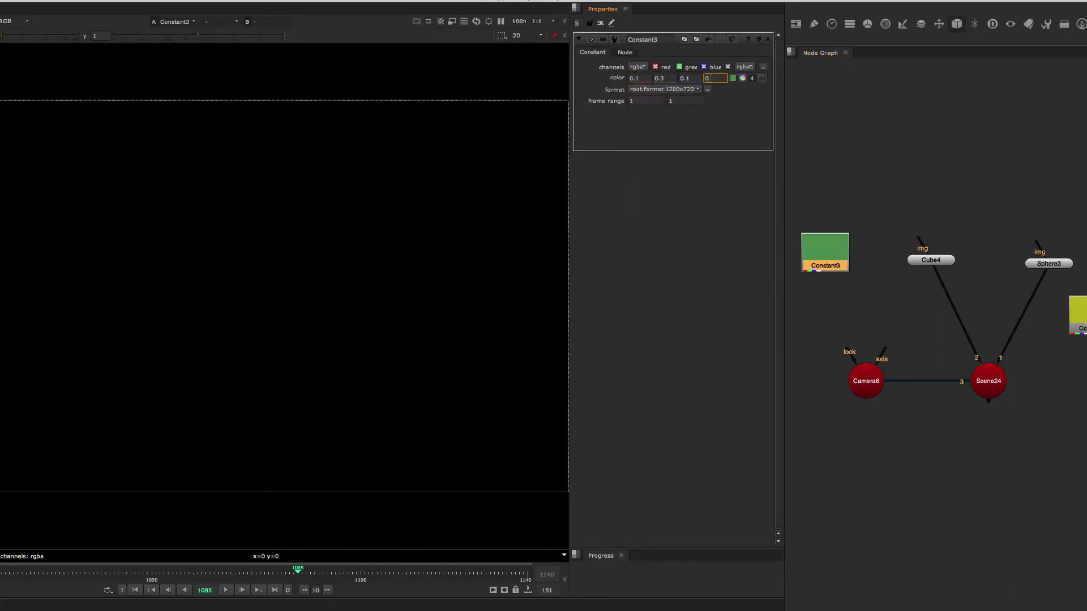
{"action": "key", "text": "Return"}
{"action": "left_click", "coordinate": [796, 145]}
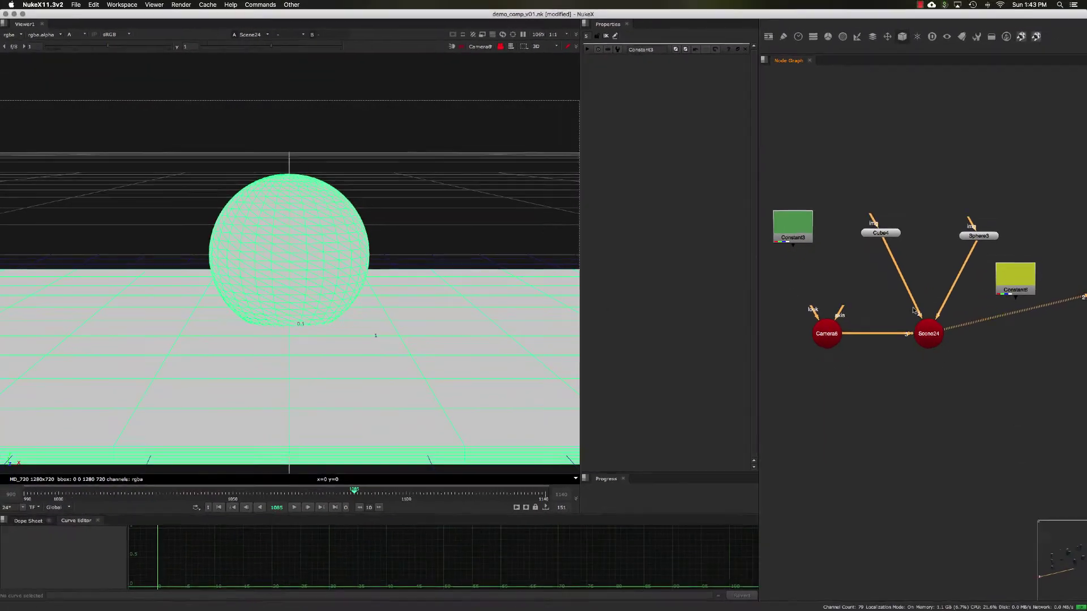
- Connect the green Constant directly to the cube's img input and arrange it above the cube
{"action": "middle_click_drag", "start_coordinate": [899, 275], "coordinate": [898, 286]}
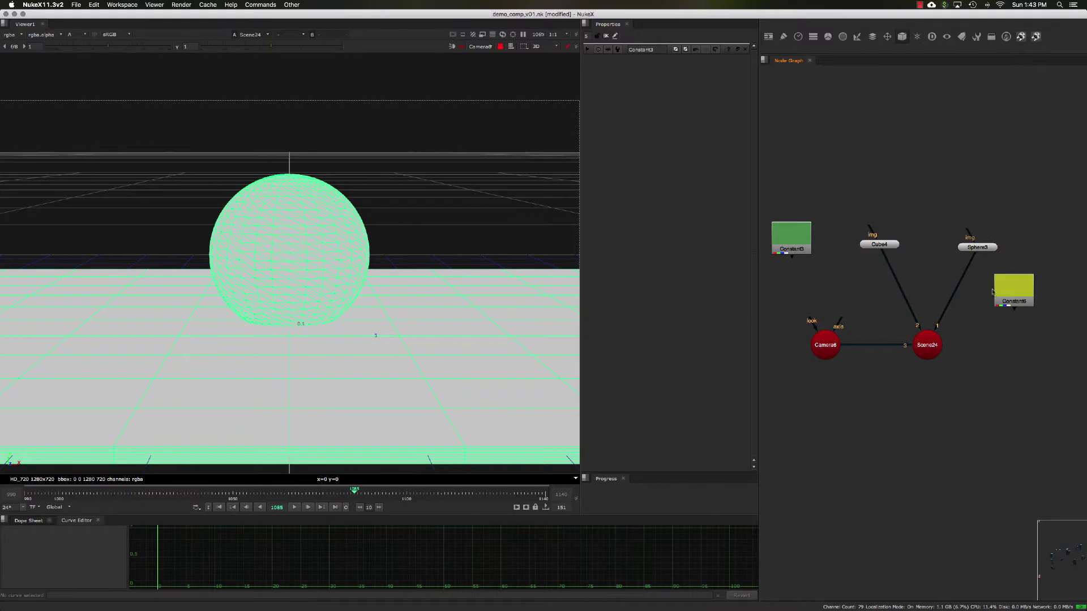
{"action": "left_click_drag", "start_coordinate": [997, 291], "coordinate": [1012, 289]}
{"action": "middle_click_drag", "start_coordinate": [928, 265], "coordinate": [928, 264]}
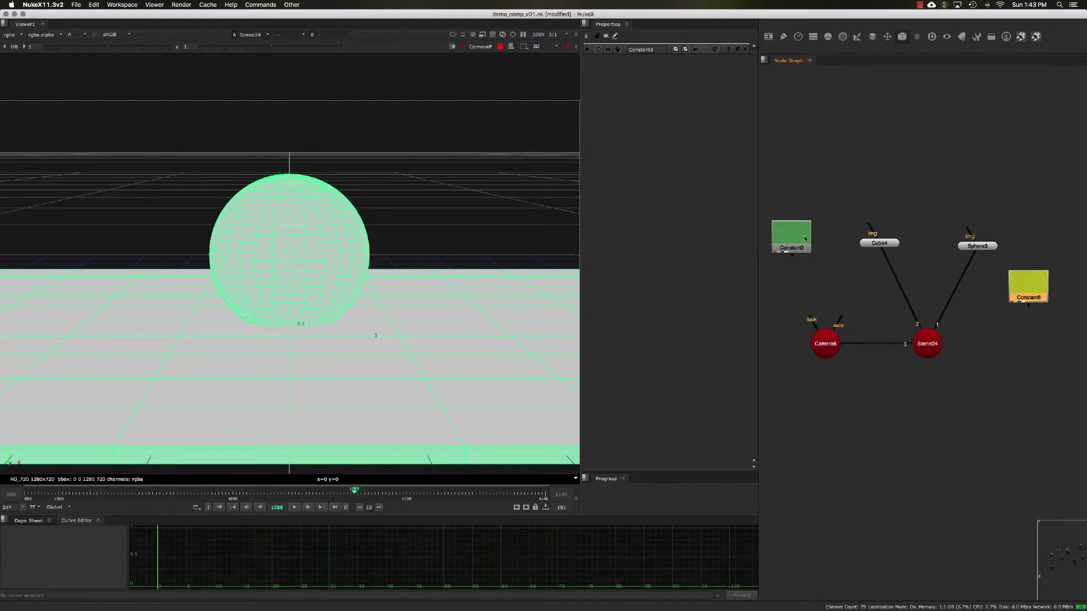
{"action": "left_click_drag", "start_coordinate": [805, 239], "coordinate": [821, 198]}
{"action": "left_click_drag", "start_coordinate": [821, 198], "coordinate": [874, 197]}
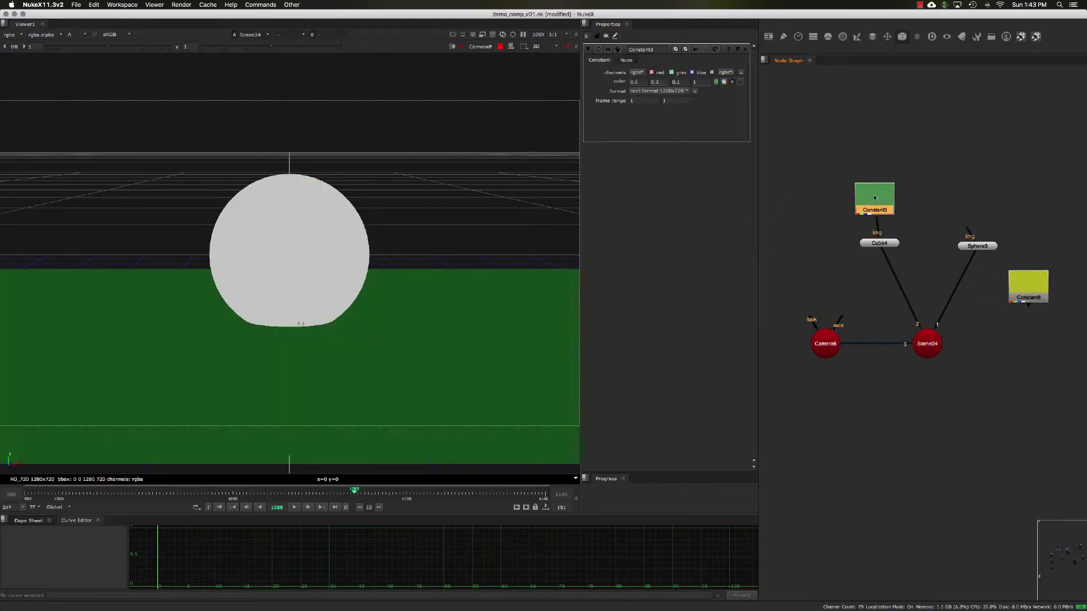
{"action": "left_click", "coordinate": [873, 242]}
{"action": "left_click", "coordinate": [876, 209]}
{"action": "left_click_drag", "start_coordinate": [880, 243], "coordinate": [889, 200]}
{"action": "left_click", "coordinate": [901, 244]}
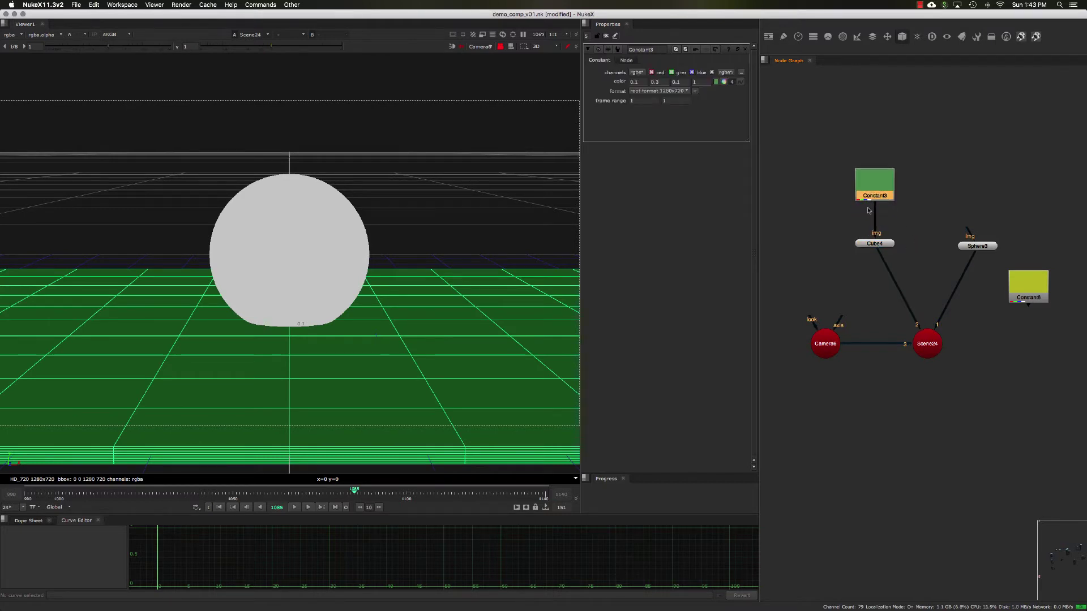
- Add an ApplyMaterial node beside the cube
{"action": "left_click", "coordinate": [854, 218]}
{"action": "middle_click_drag", "start_coordinate": [866, 218], "coordinate": [844, 222]}
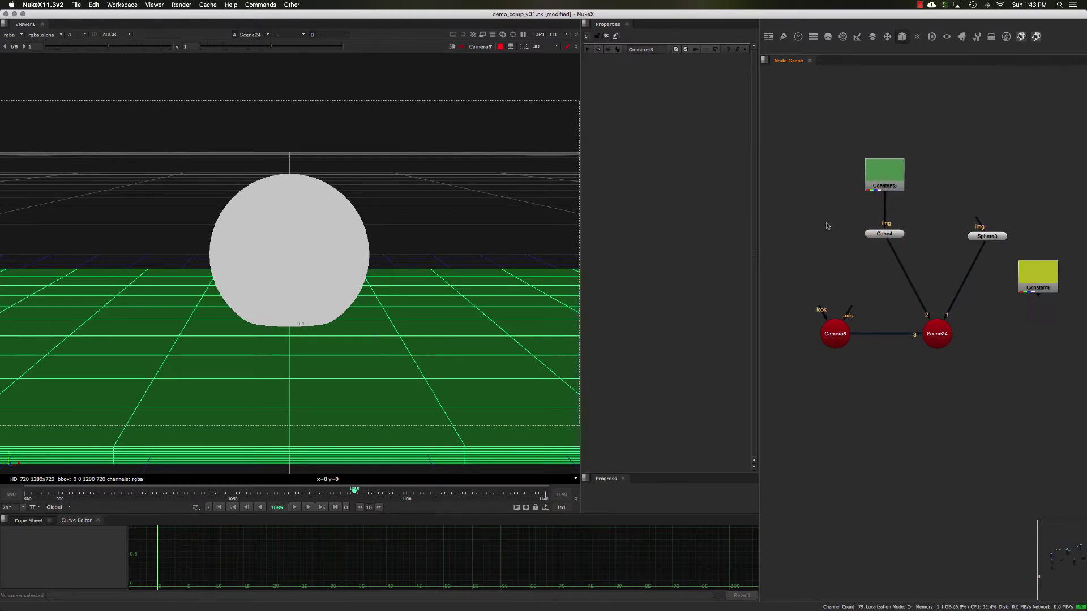
{"action": "key", "text": "Tab"}
{"action": "type", "text": "appl"}
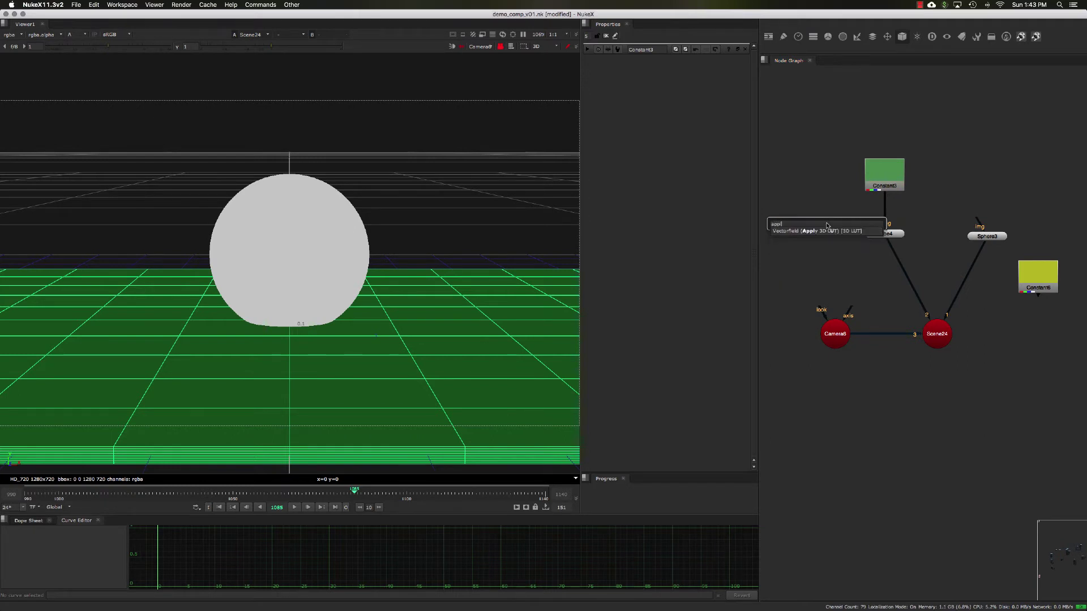
{"action": "key", "text": "BackSpace"}
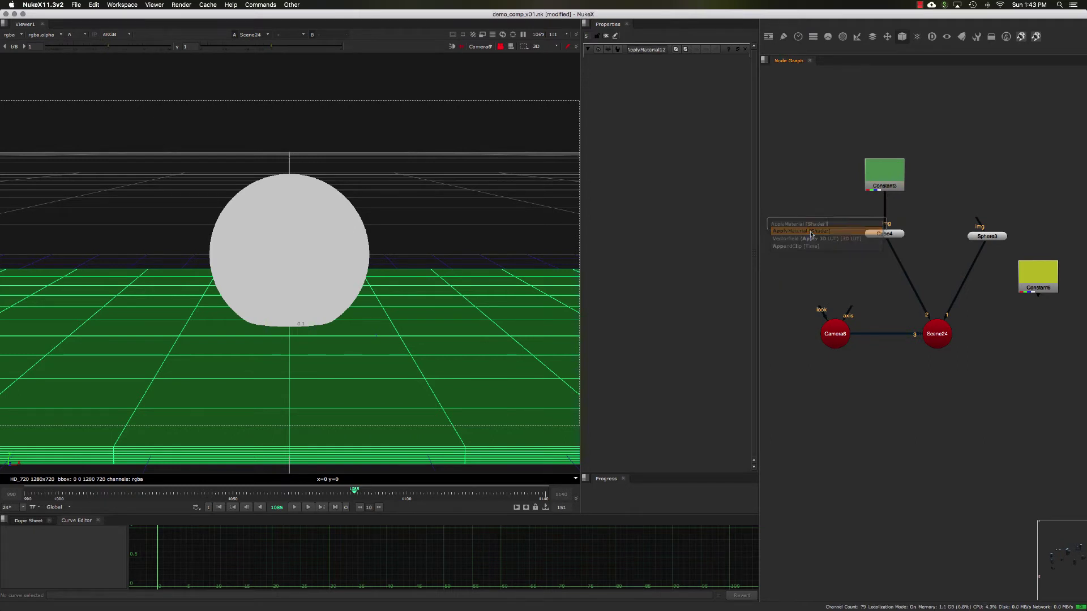
{"action": "key", "text": "Return"}
{"action": "scroll", "coordinate": [831, 226], "scroll_direction": "up", "scroll_amount": 5}
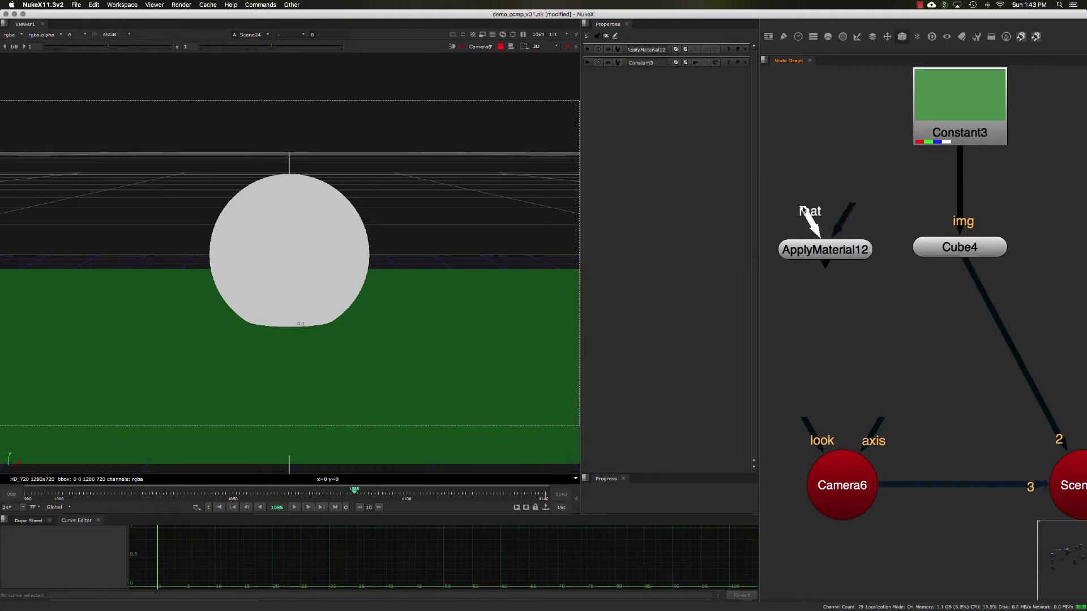
{"action": "scroll", "coordinate": [857, 266], "scroll_direction": "down", "scroll_amount": 3}
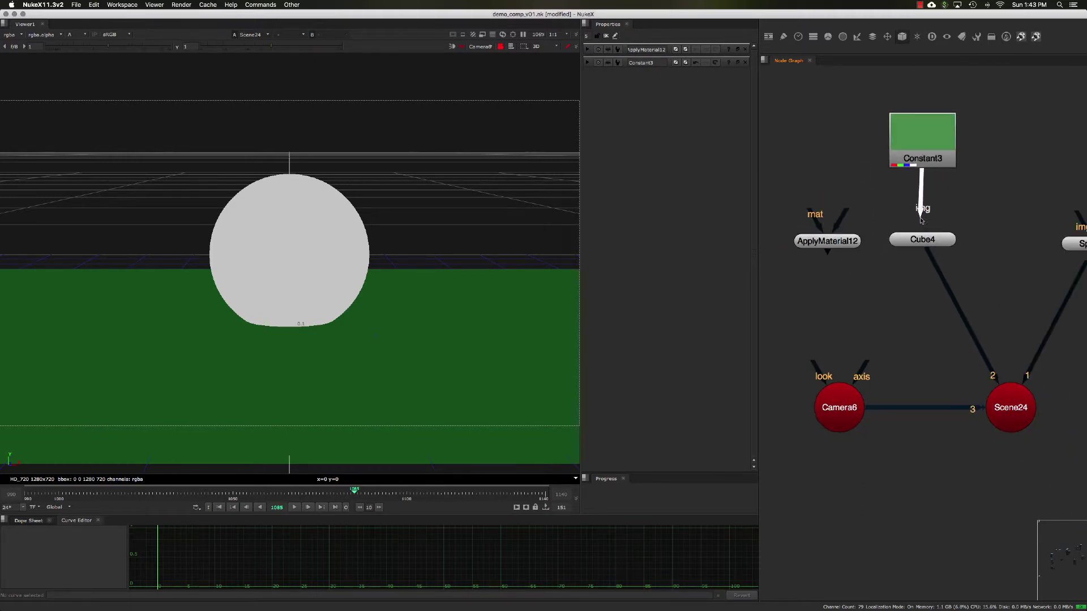
- Disconnect the green Constant from the cube and insert the ApplyMaterial node between the cube and the Scene
{"action": "left_click", "coordinate": [919, 162]}
{"action": "left_click_drag", "start_coordinate": [922, 175], "coordinate": [868, 137]}
{"action": "middle_click_drag", "start_coordinate": [856, 277], "coordinate": [819, 237]}
{"action": "left_click_drag", "start_coordinate": [808, 211], "coordinate": [912, 253]}
{"action": "scroll", "coordinate": [865, 220], "scroll_direction": "down", "scroll_amount": 2}
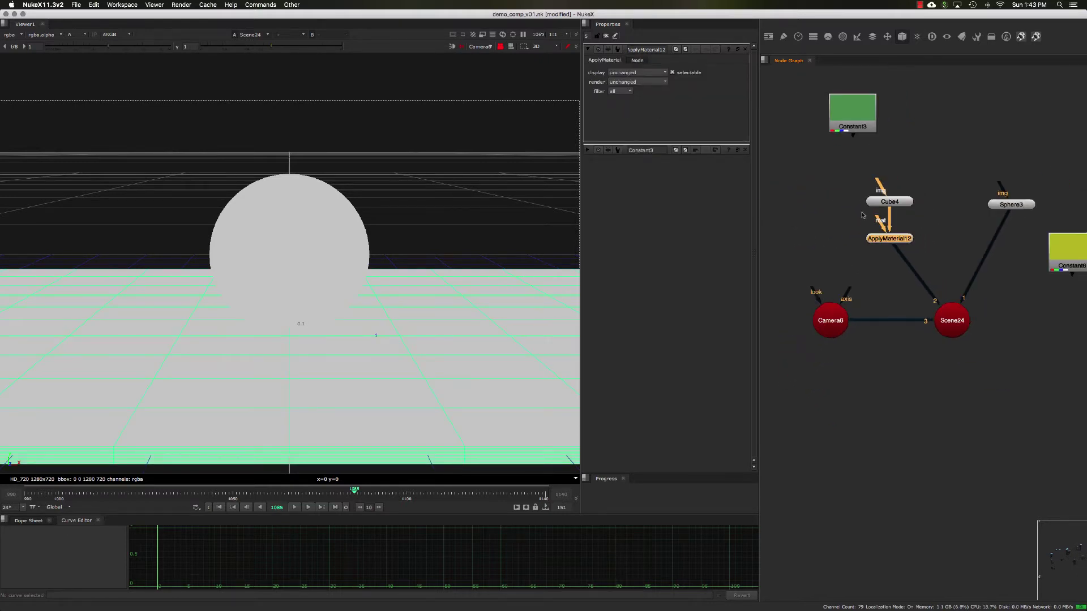
{"action": "left_click", "coordinate": [862, 206]}
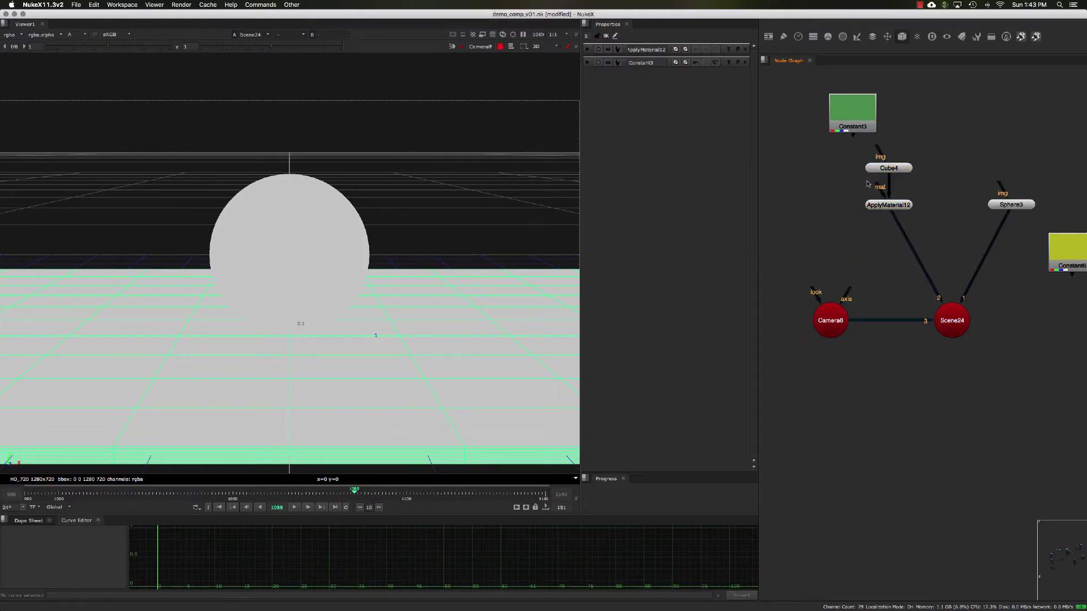
- Connect the green Constant to the ApplyMaterial's mat input and route the connection through a Dot below the Constant
{"action": "middle_click_drag", "start_coordinate": [854, 123], "coordinate": [875, 168]}
{"action": "left_click_drag", "start_coordinate": [875, 168], "coordinate": [819, 150]}
{"action": "left_click_drag", "start_coordinate": [894, 235], "coordinate": [819, 157]}
{"action": "left_click_drag", "start_coordinate": [870, 203], "coordinate": [817, 249], "text": "ctrl"}
{"action": "middle_click_drag", "start_coordinate": [915, 289], "coordinate": [867, 275]}
{"action": "scroll", "coordinate": [866, 274], "scroll_direction": "down", "scroll_amount": 2}
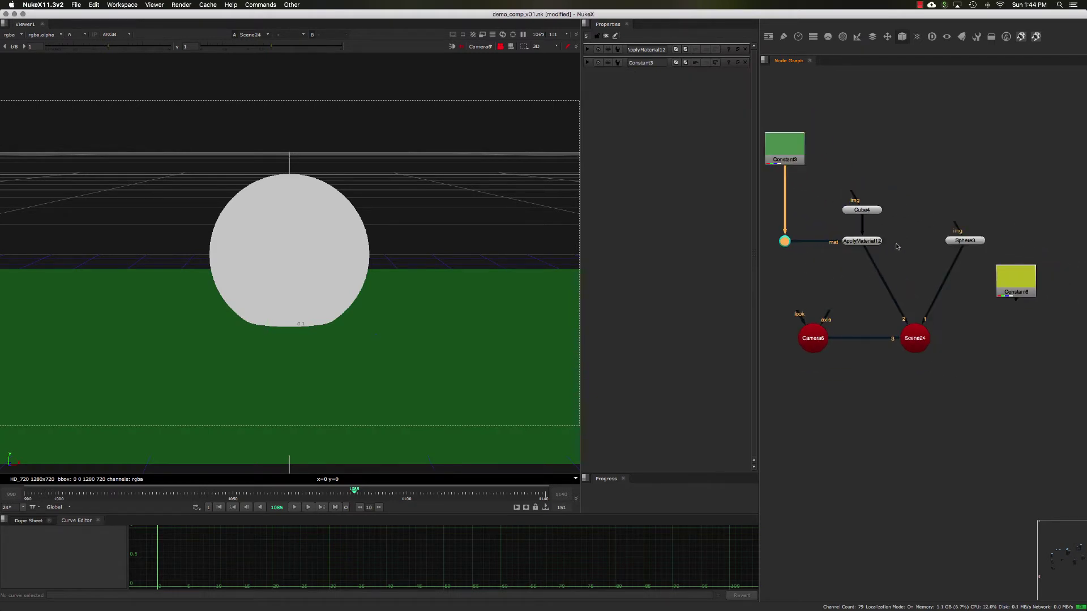
- Duplicate the ApplyMaterial node and insert the copy between the sphere and the Scene
{"action": "left_click", "coordinate": [896, 247]}
{"action": "left_click_drag", "start_coordinate": [831, 226], "coordinate": [900, 262]}
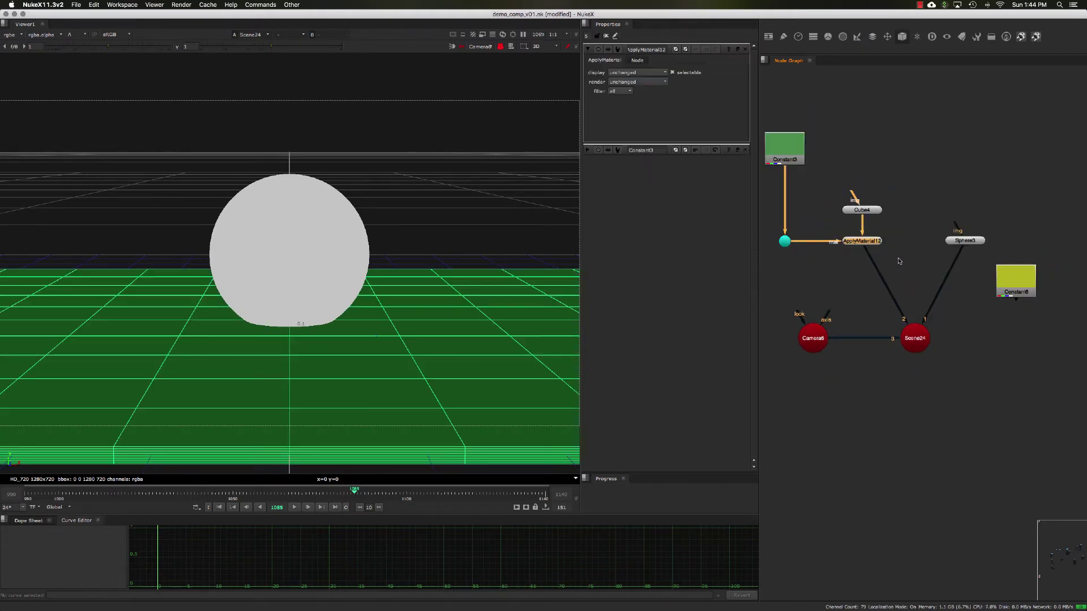
{"action": "key", "text": "alt+c"}
{"action": "left_click_drag", "start_coordinate": [832, 224], "coordinate": [973, 212]}
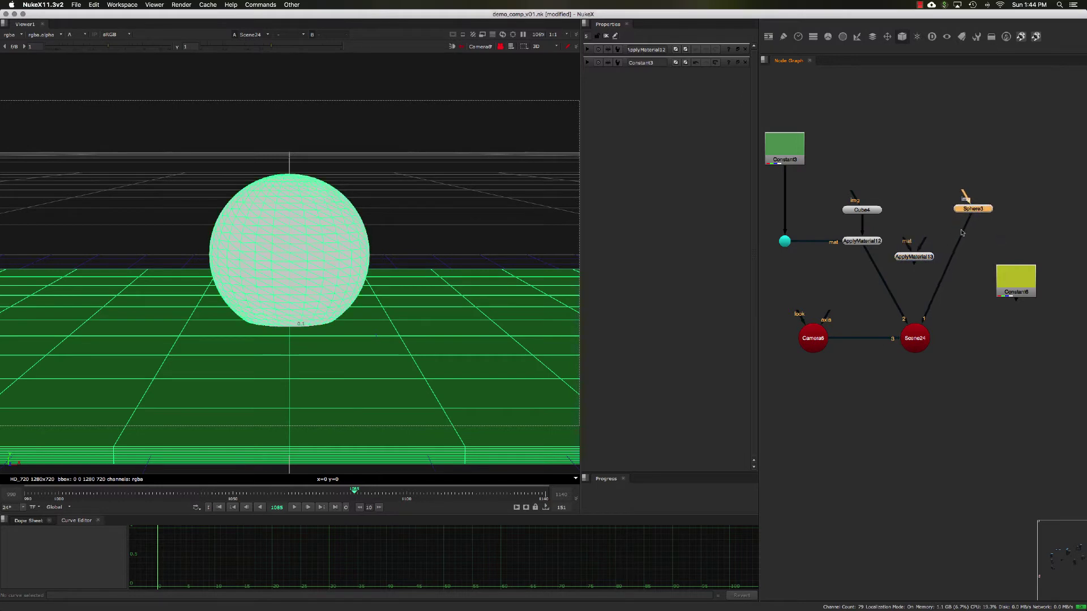
{"action": "left_click", "coordinate": [961, 231]}
{"action": "middle_click_drag", "start_coordinate": [976, 243], "coordinate": [959, 242]}
{"action": "left_click_drag", "start_coordinate": [904, 259], "coordinate": [956, 252]}
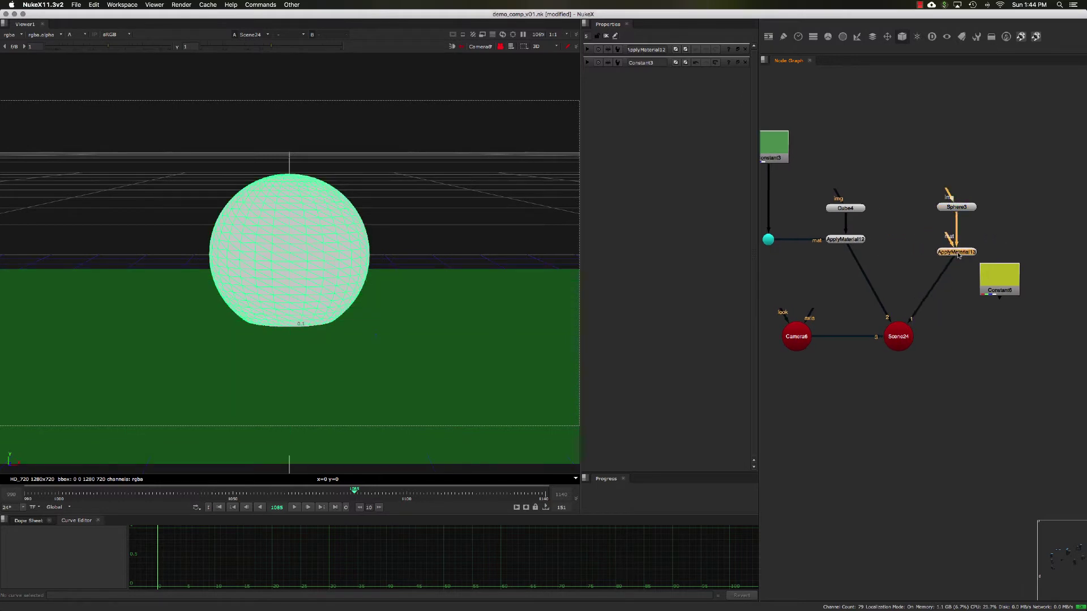
- Connect the sphere's ApplyMaterial mat input to the yellow Constant and route it through a Dot below the Constant
{"action": "middle_click_drag", "start_coordinate": [955, 266], "coordinate": [943, 272]}
{"action": "left_click_drag", "start_coordinate": [945, 262], "coordinate": [1045, 188]}
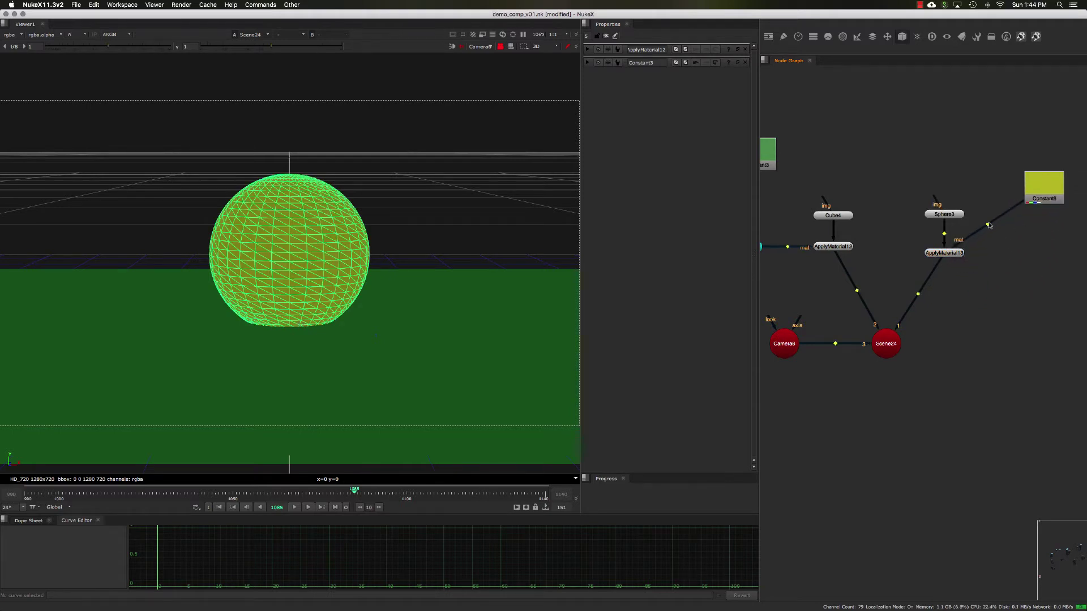
{"action": "left_click_drag", "start_coordinate": [988, 225], "coordinate": [1045, 255]}
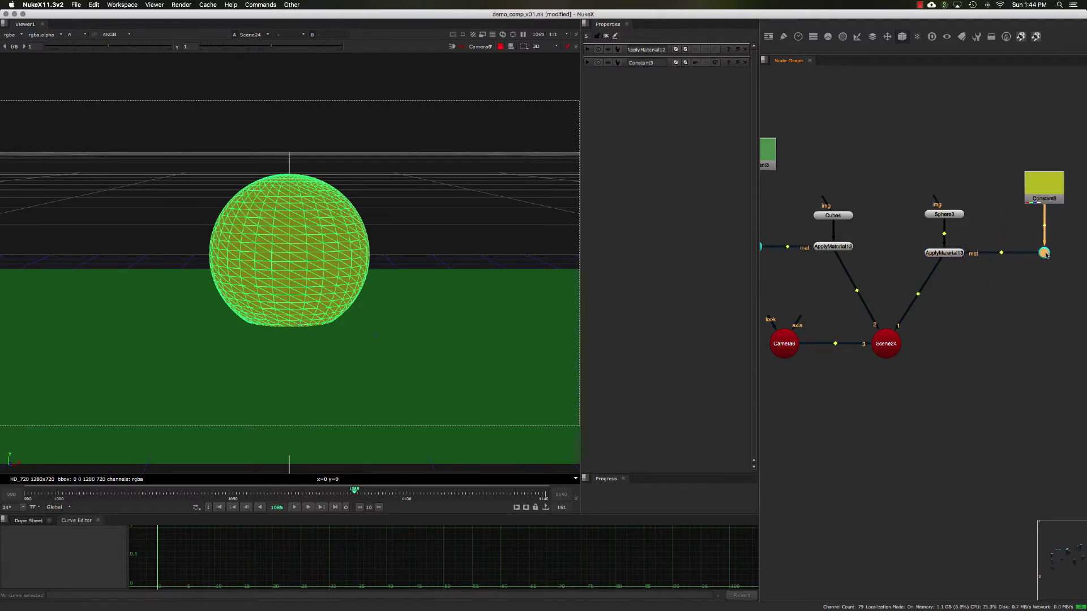
{"action": "middle_click_drag", "start_coordinate": [868, 264], "coordinate": [885, 266]}
{"action": "middle_click_drag", "start_coordinate": [802, 235], "coordinate": [814, 234]}
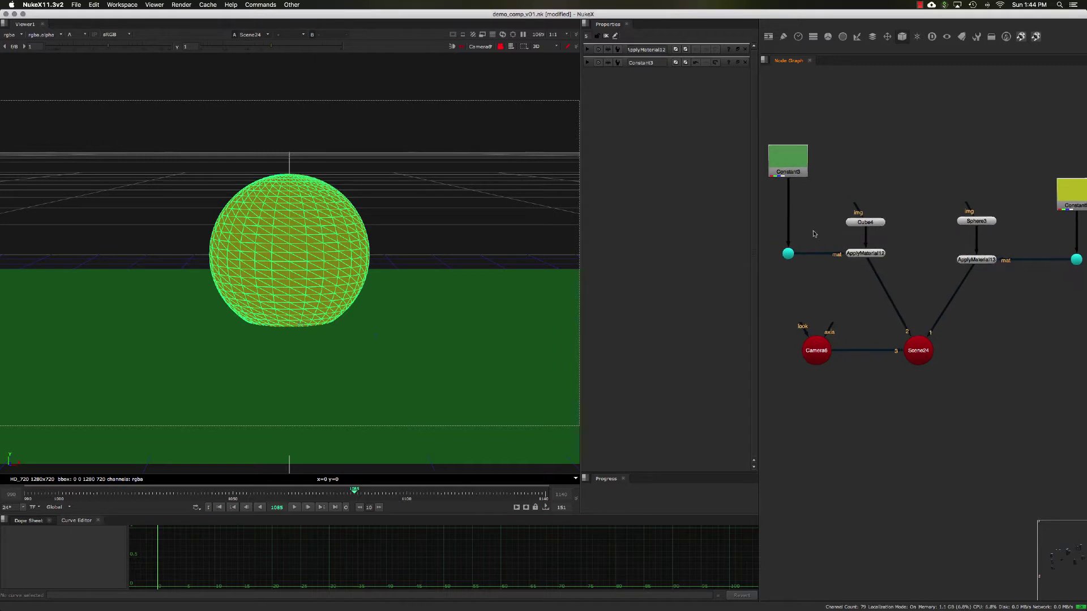
- Move the green and yellow Constants and their Dots outward to make room beside the cube and sphere
{"action": "scroll", "coordinate": [807, 196], "scroll_direction": "left", "scroll_amount": 1}
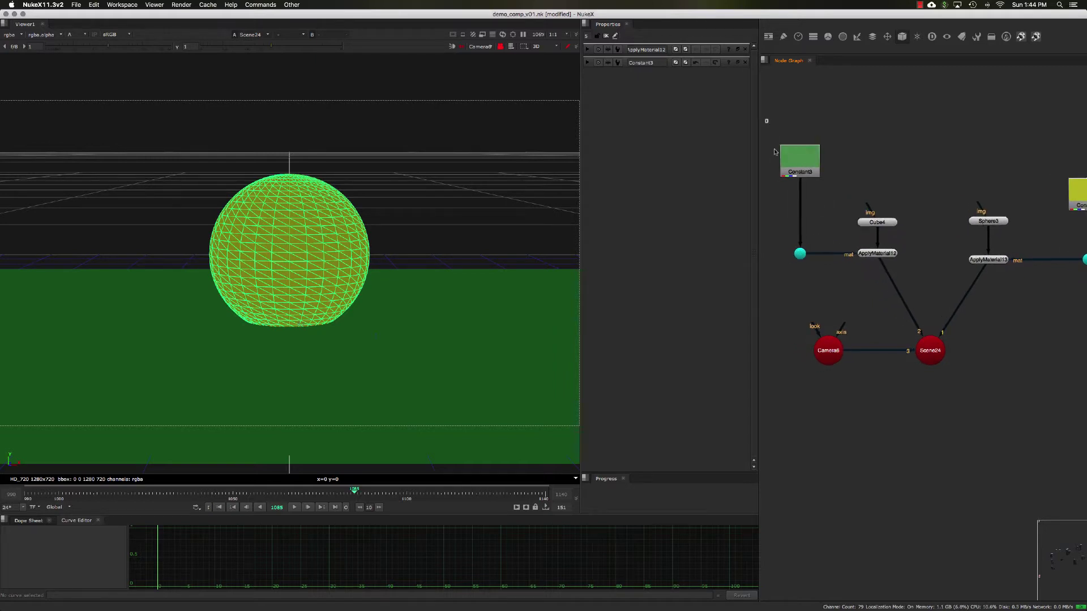
{"action": "left_click_drag", "start_coordinate": [766, 120], "coordinate": [829, 294]}
{"action": "left_click_drag", "start_coordinate": [798, 155], "coordinate": [779, 155]}
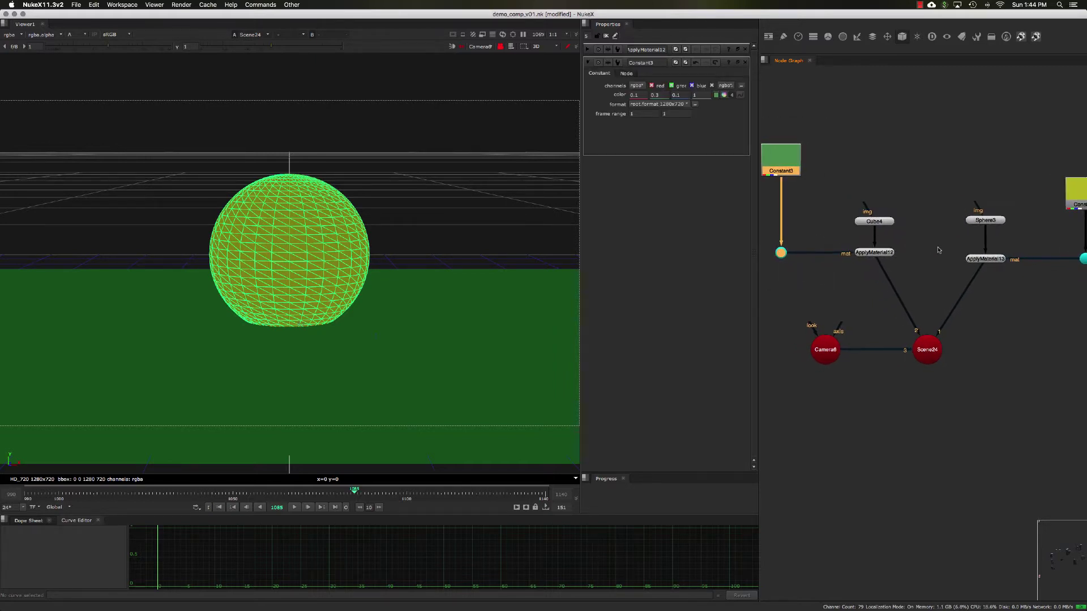
{"action": "scroll", "coordinate": [938, 250], "scroll_direction": "right", "scroll_amount": 6}
{"action": "left_click_drag", "start_coordinate": [939, 158], "coordinate": [1026, 263]}
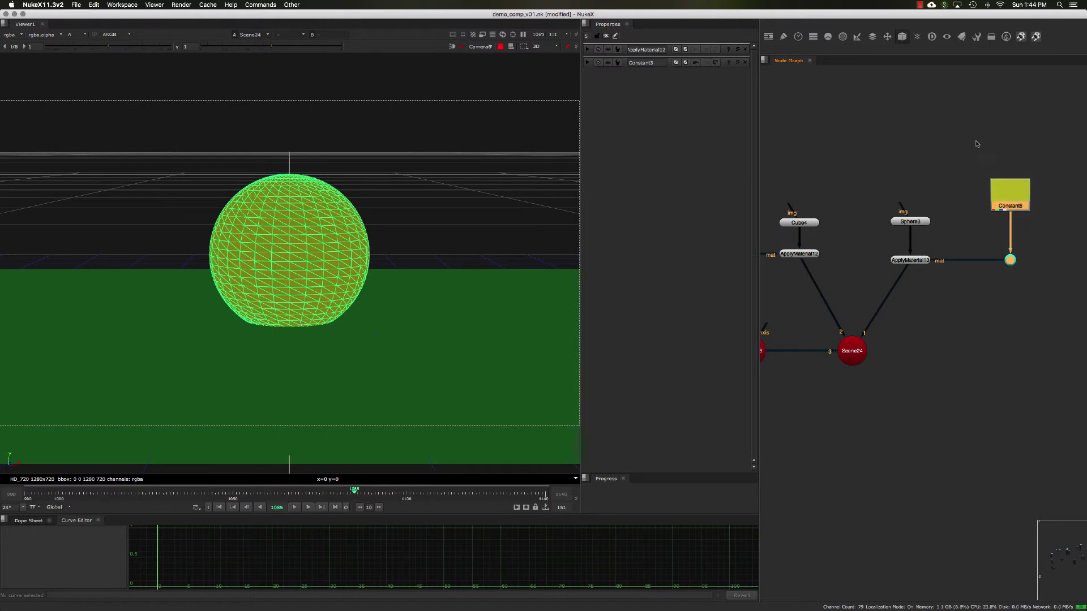
{"action": "mouse_move", "coordinate": [1009, 185]}
{"action": "left_mouse_down"}
{"action": "mouse_move", "coordinate": [1011, 173]}
{"action": "mouse_move", "coordinate": [1018, 189]}
{"action": "mouse_move", "coordinate": [1009, 168]}
{"action": "left_mouse_up"}
{"action": "left_click", "coordinate": [1017, 188]}
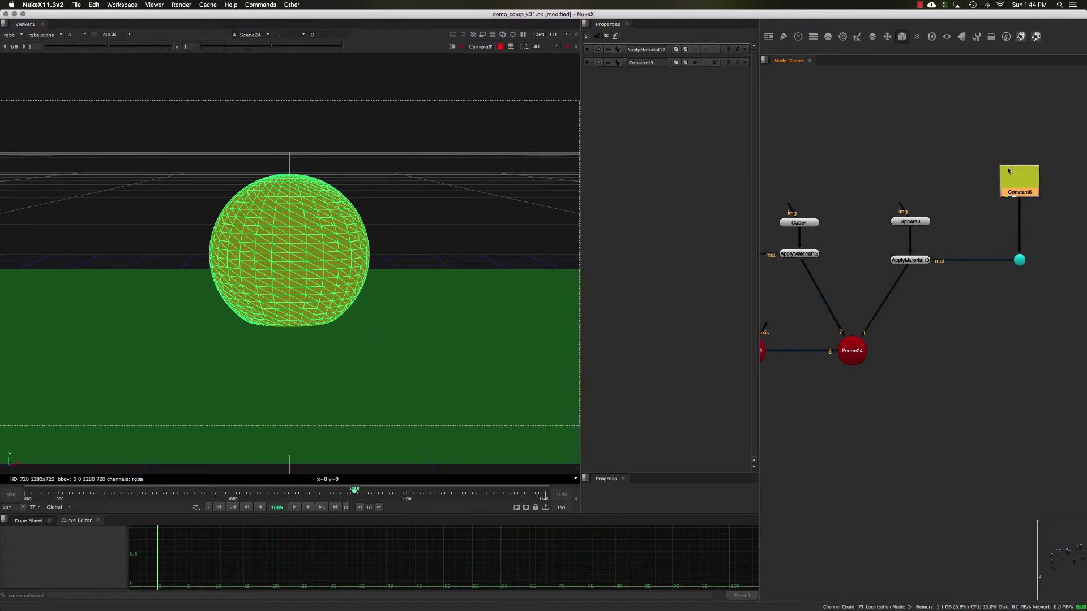
{"action": "scroll", "coordinate": [974, 177], "scroll_direction": "left", "scroll_amount": 7}
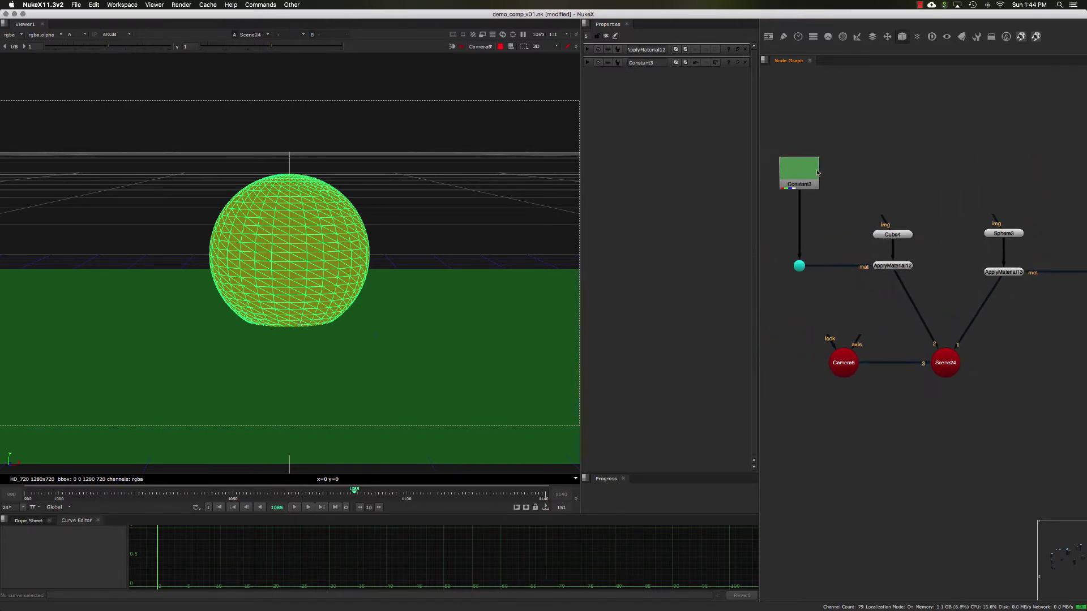
{"action": "left_click_drag", "start_coordinate": [816, 173], "coordinate": [817, 171]}
- Look through the available 3D shaders and add a BasicMaterial node beside the green Constant
{"action": "left_click", "coordinate": [872, 164]}
{"action": "left_click", "coordinate": [903, 37]}
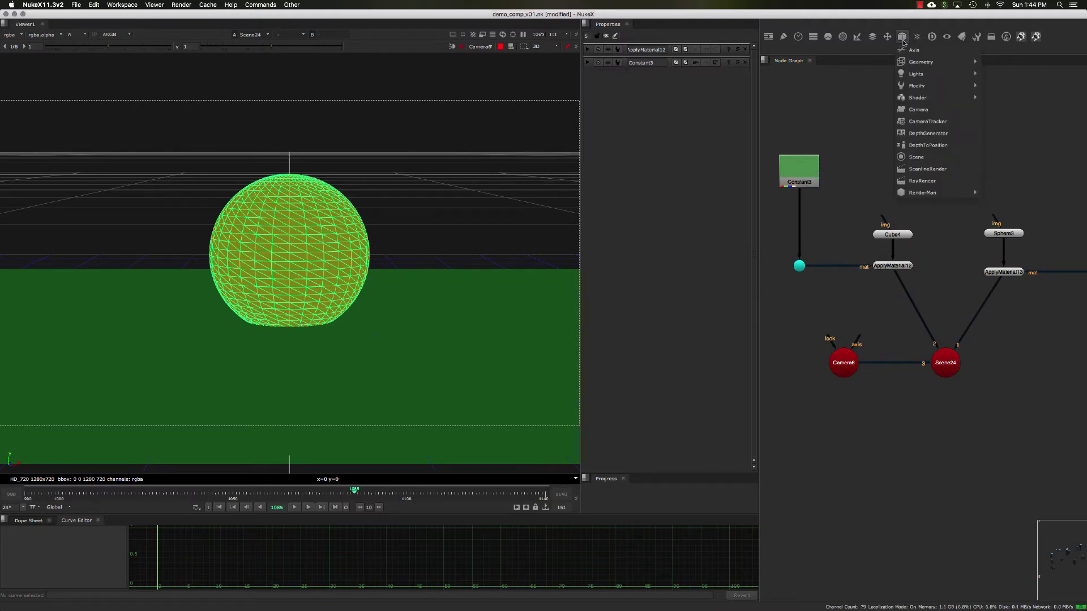
{"action": "mouse_move", "coordinate": [918, 85]}
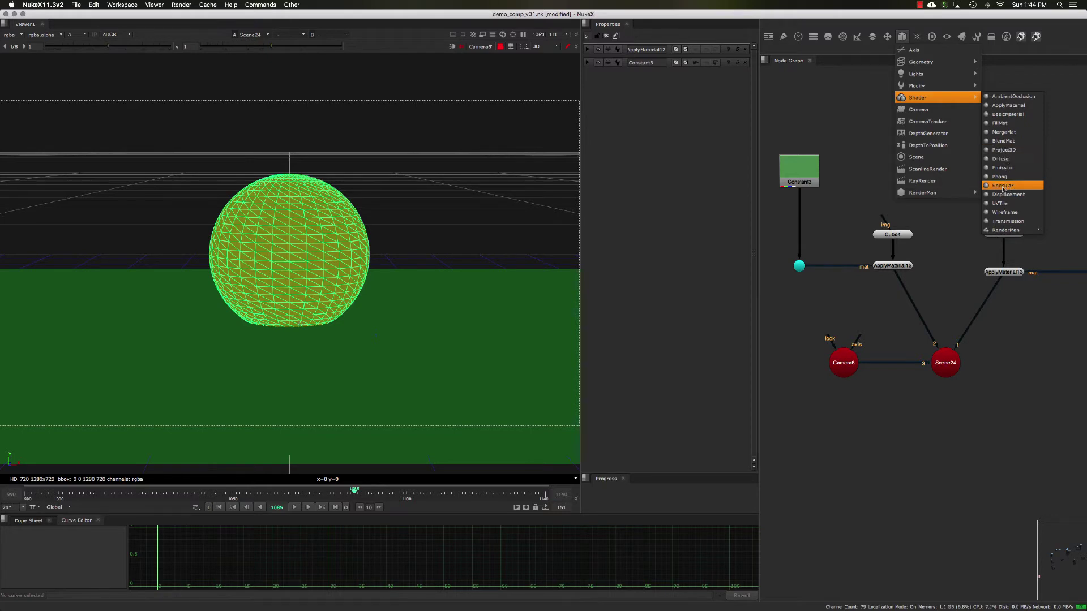
{"action": "middle_click_drag", "start_coordinate": [843, 183], "coordinate": [855, 181]}
{"action": "key", "text": "Tab"}
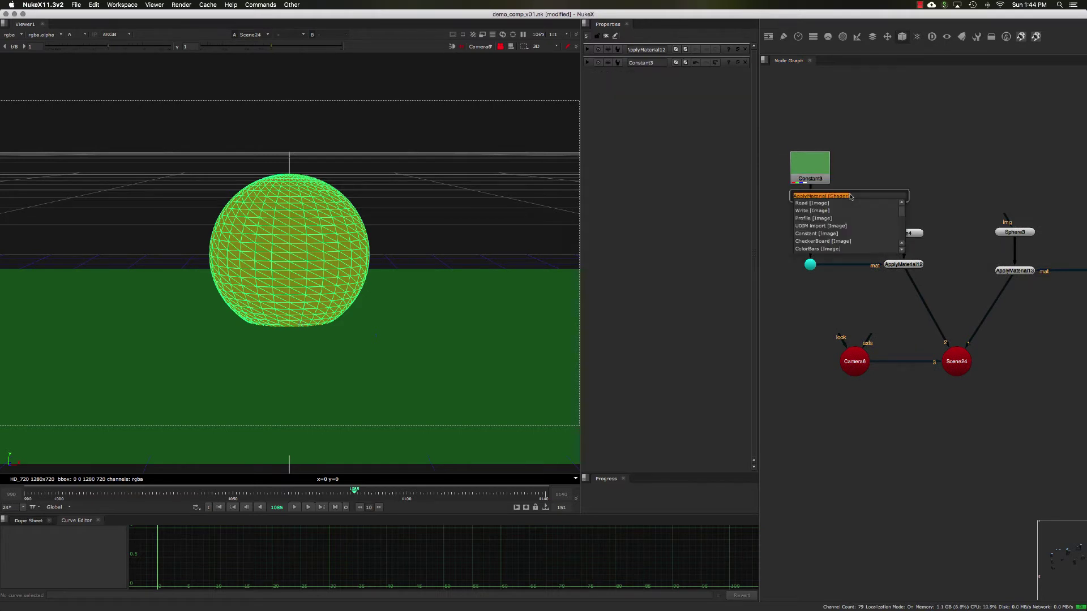
{"action": "type", "text": "basi"}
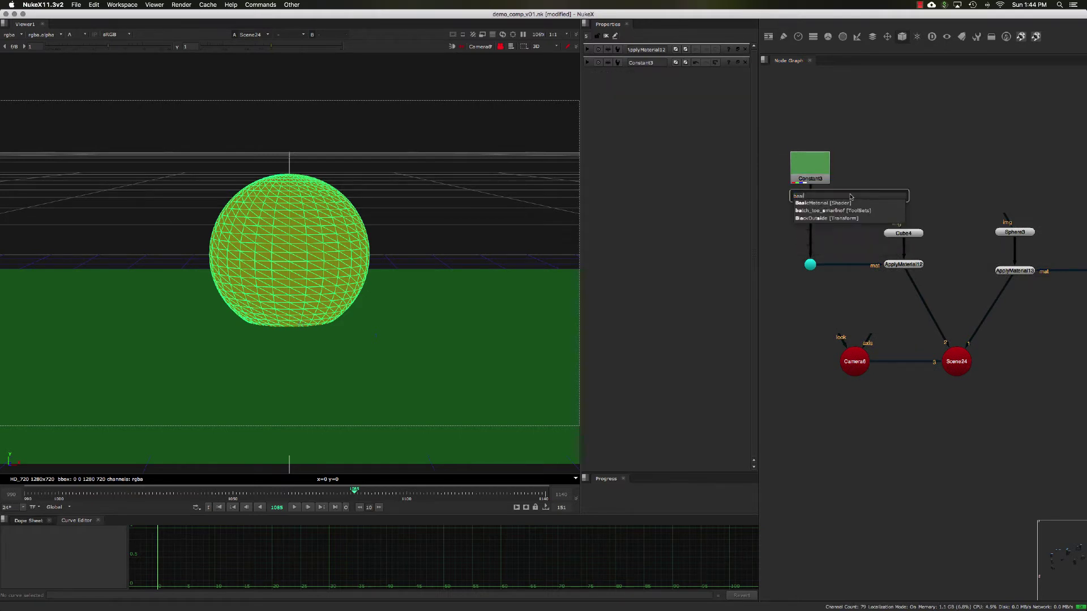
{"action": "key", "text": "Return"}
{"action": "scroll", "coordinate": [847, 201], "scroll_direction": "up", "scroll_amount": 3}
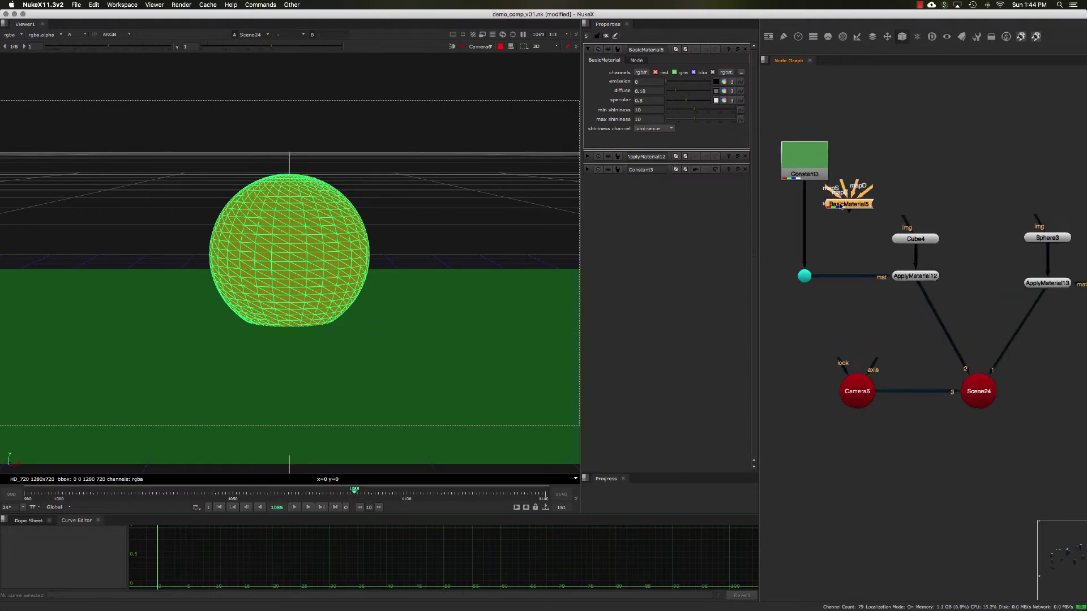
{"action": "left_click_drag", "start_coordinate": [874, 206], "coordinate": [876, 214]}
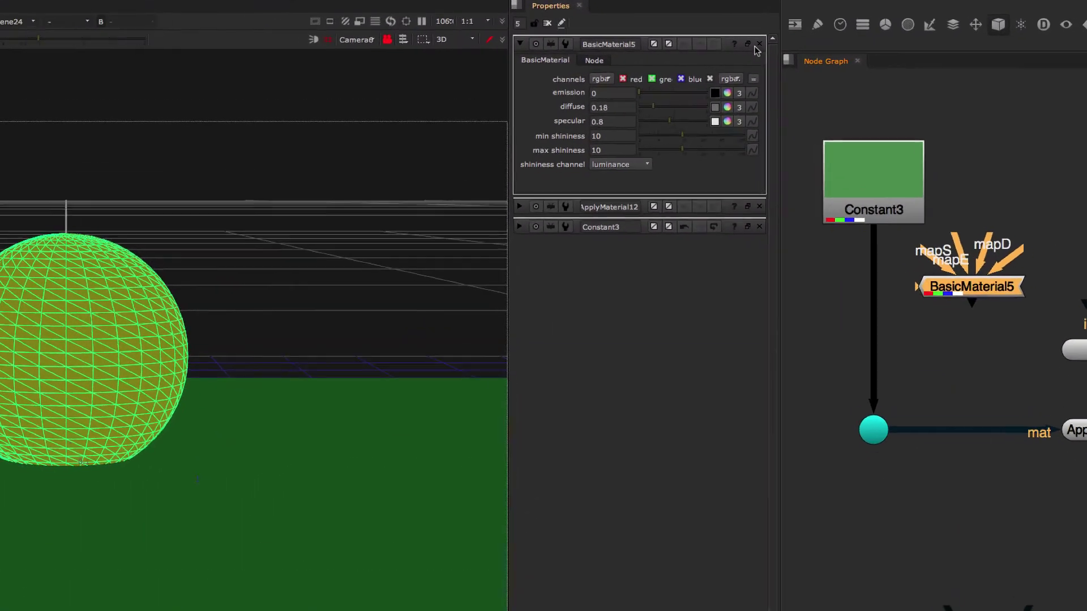
- Float the BasicMaterial's properties in a separate window, review its emission, diffuse and specular settings, and close it
{"action": "left_click", "coordinate": [737, 49]}
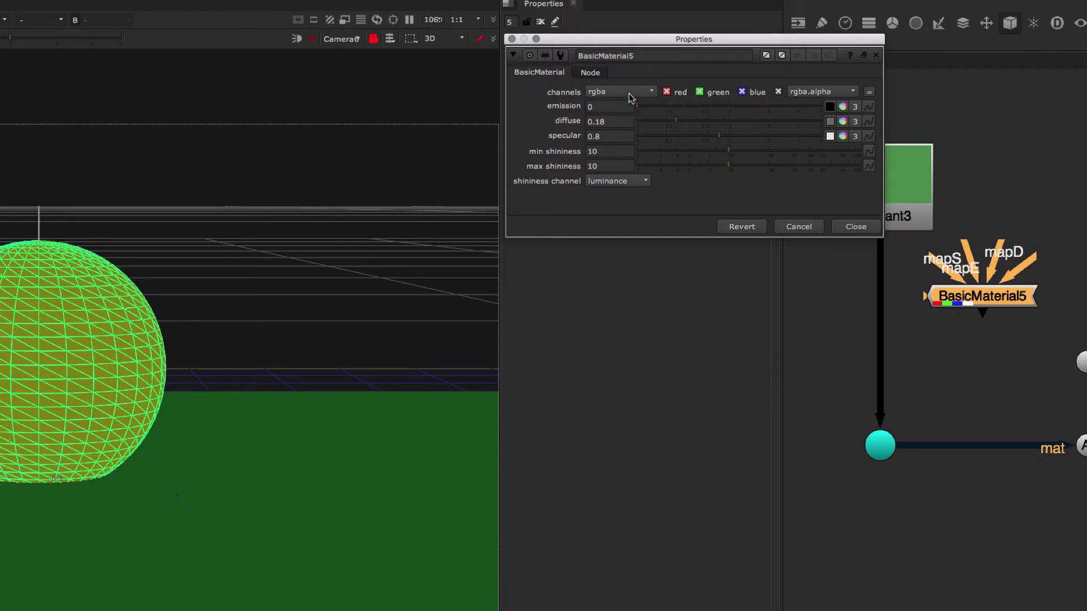
{"action": "left_click_drag", "start_coordinate": [657, 44], "coordinate": [647, 47]}
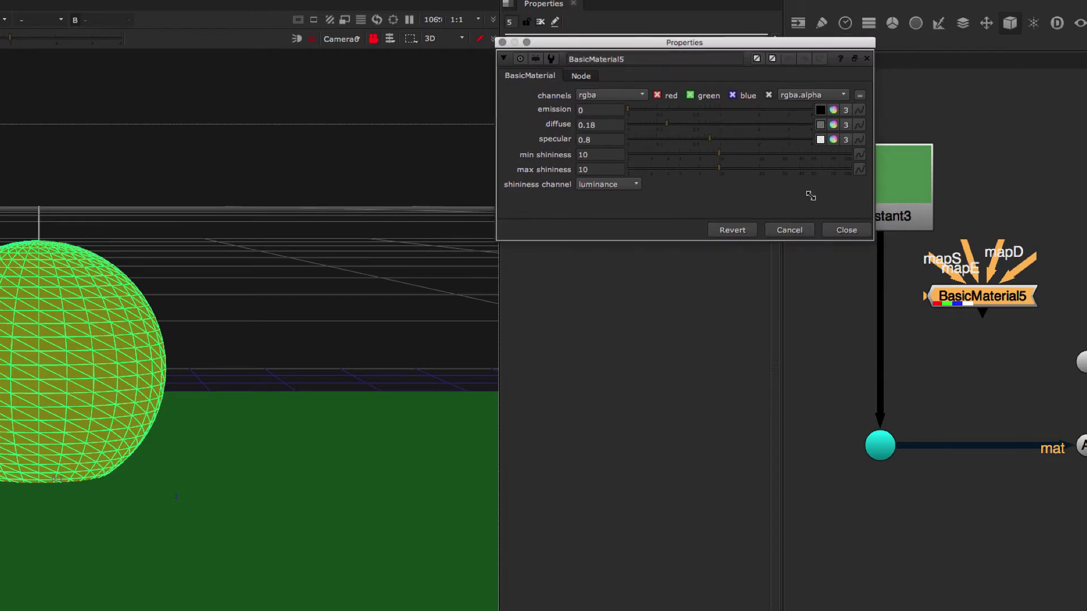
{"action": "left_click", "coordinate": [847, 230]}
{"action": "middle_click_drag", "start_coordinate": [971, 297], "coordinate": [991, 309]}
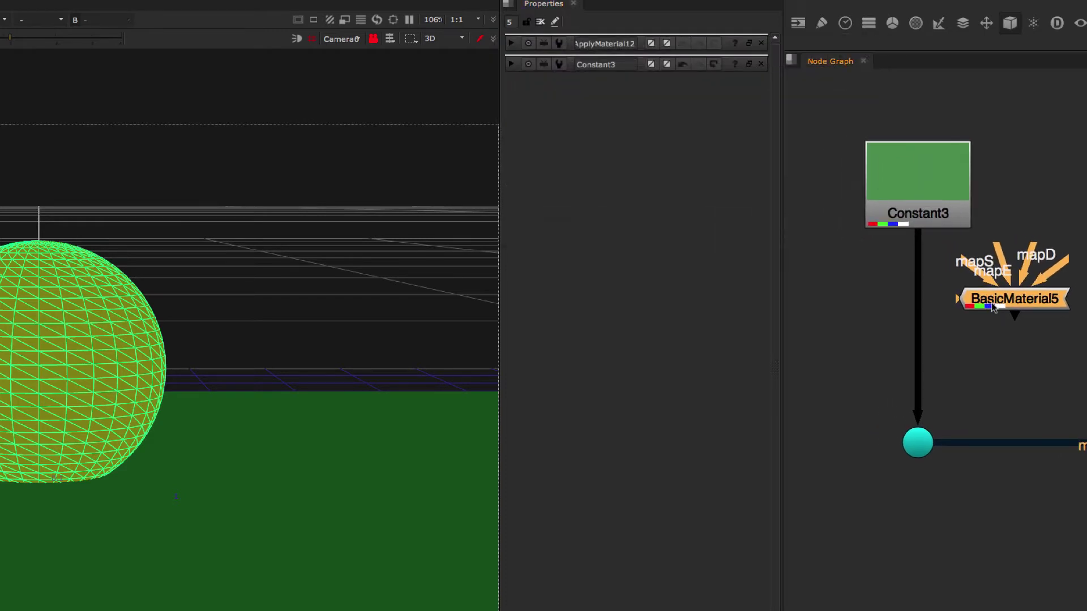
- Insert the BasicMaterial into the connection between the green Constant and its Dot
{"action": "left_click_drag", "start_coordinate": [1024, 258], "coordinate": [872, 258]}
{"action": "left_click", "coordinate": [1004, 371]}
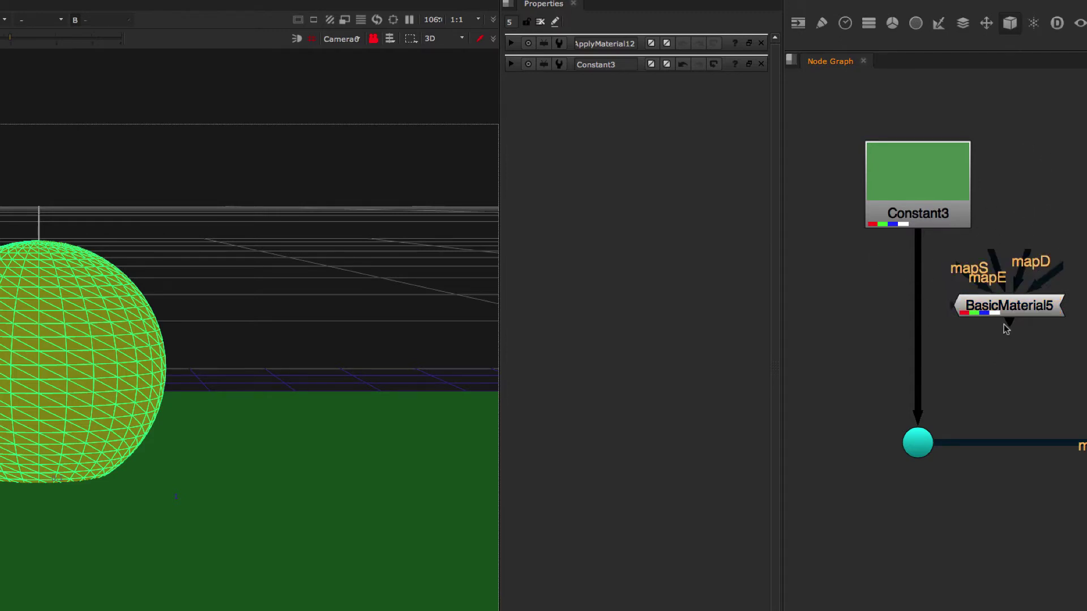
{"action": "left_click_drag", "start_coordinate": [1019, 301], "coordinate": [855, 311]}
{"action": "double_click", "coordinate": [920, 208]}
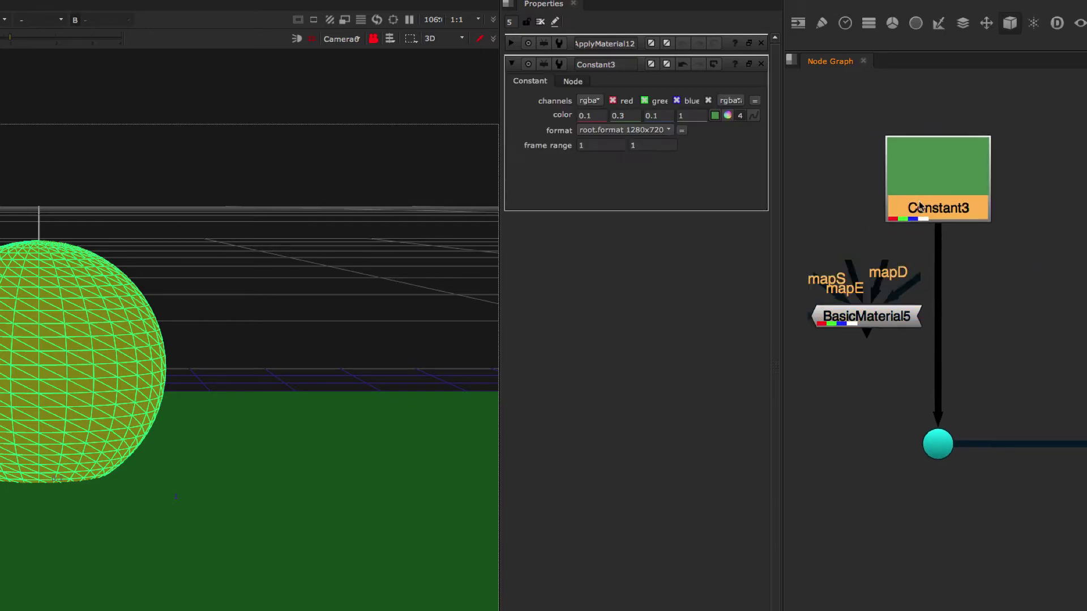
{"action": "left_click_drag", "start_coordinate": [919, 202], "coordinate": [918, 190]}
{"action": "left_click_drag", "start_coordinate": [883, 263], "coordinate": [922, 187]}
{"action": "left_click_drag", "start_coordinate": [936, 245], "coordinate": [857, 253]}
- Copy the BasicMaterial and insert the copy between the yellow Constant and its Dot
{"action": "key", "text": "super+c"}
{"action": "scroll", "coordinate": [865, 265], "scroll_direction": "down", "scroll_amount": 3}
{"action": "middle_click_drag", "start_coordinate": [1061, 305], "coordinate": [926, 286]}
{"action": "left_click", "coordinate": [924, 285]}
{"action": "key", "text": "super+v"}
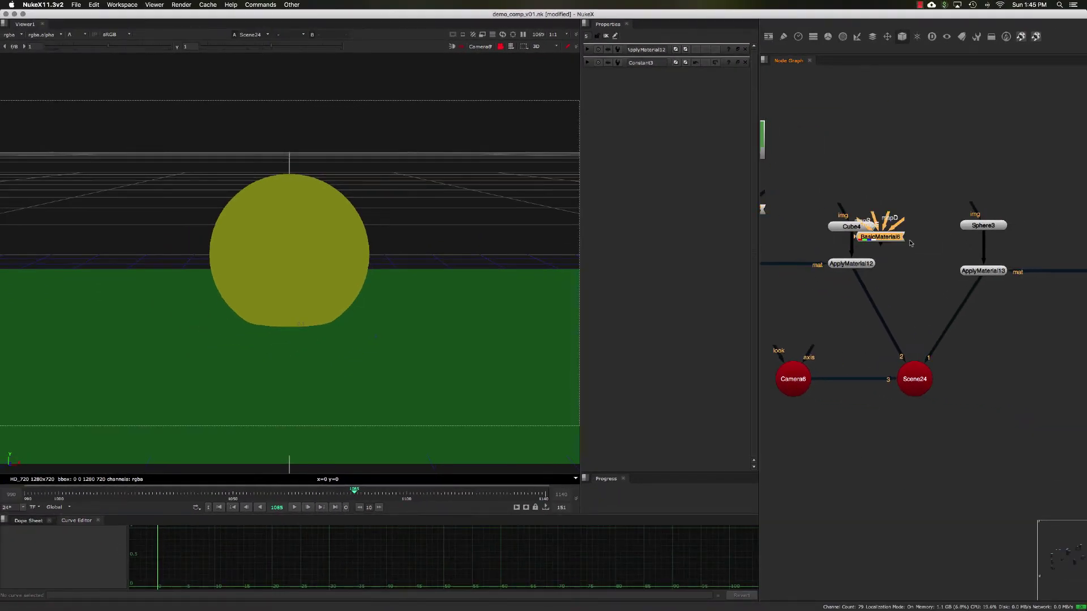
{"action": "left_click_drag", "start_coordinate": [900, 239], "coordinate": [995, 226]}
{"action": "left_click", "coordinate": [947, 231]}
{"action": "middle_click_drag", "start_coordinate": [947, 231], "coordinate": [962, 223]}
{"action": "middle_click_drag", "start_coordinate": [876, 246], "coordinate": [875, 223]}
{"action": "scroll", "coordinate": [900, 235], "scroll_direction": "down", "scroll_amount": 3}
{"action": "middle_click_drag", "start_coordinate": [839, 280], "coordinate": [861, 268]}
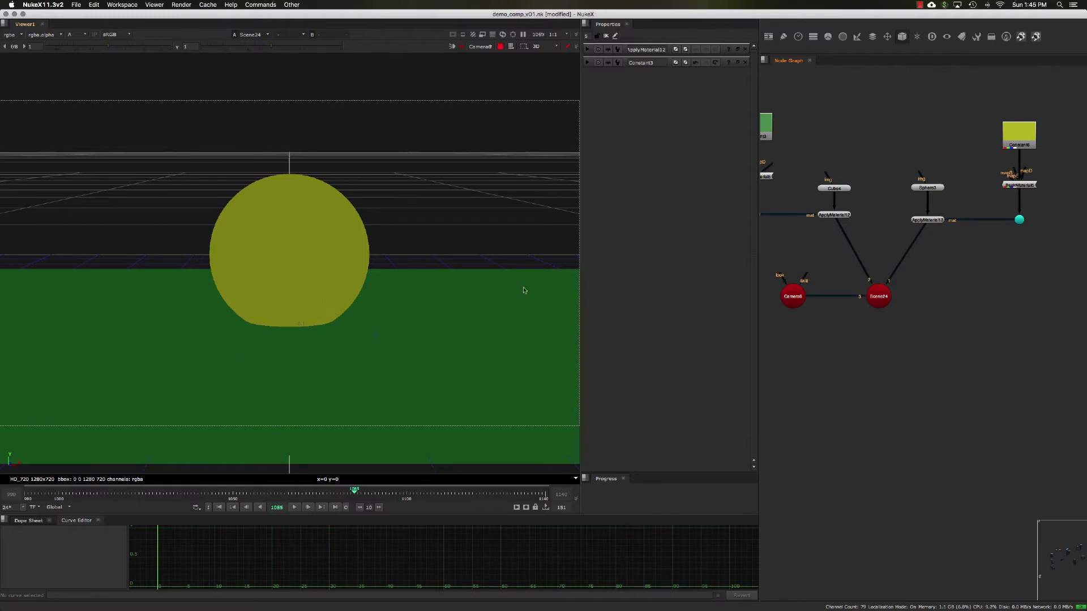
- Move the Camera and Scene nodes further down to make room below the ApplyMaterial nodes
{"action": "scroll", "coordinate": [779, 249], "scroll_direction": "left", "scroll_amount": 2}
{"action": "scroll", "coordinate": [792, 249], "scroll_direction": "down", "scroll_amount": 1}
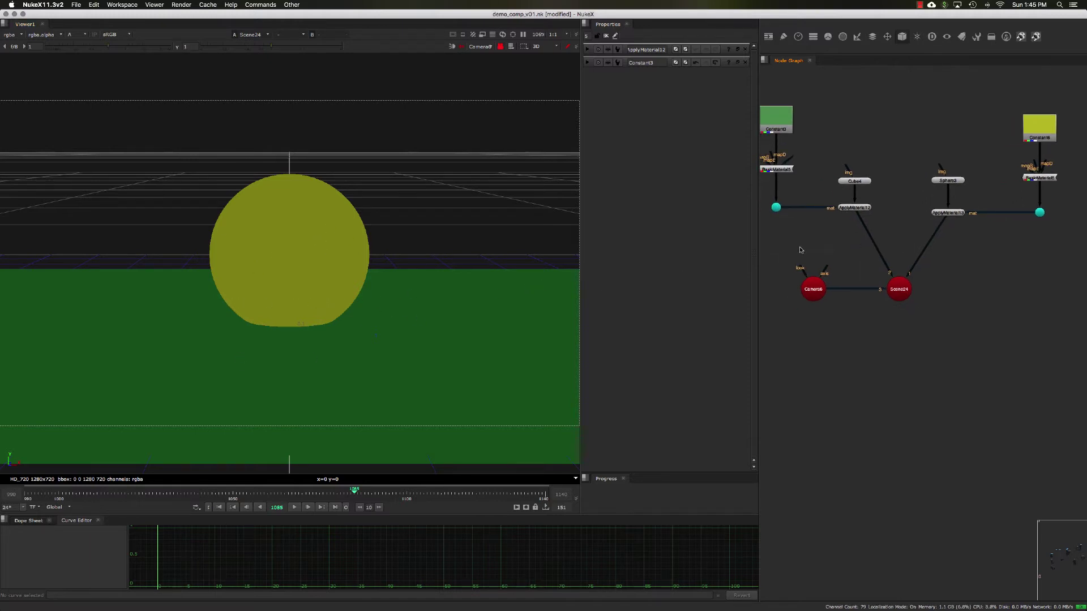
{"action": "left_click_drag", "start_coordinate": [817, 274], "coordinate": [923, 331]}
{"action": "left_click_drag", "start_coordinate": [902, 291], "coordinate": [902, 331]}
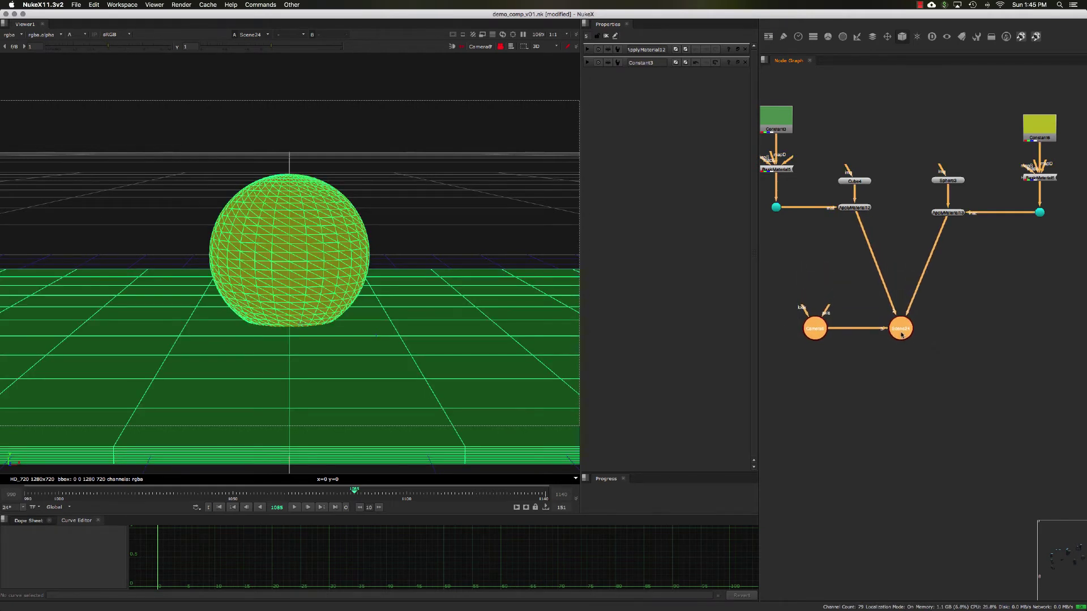
{"action": "left_click", "coordinate": [919, 290]}
{"action": "middle_click_drag", "start_coordinate": [915, 289], "coordinate": [900, 283]}
{"action": "scroll", "coordinate": [912, 283], "scroll_direction": "right", "scroll_amount": 2}
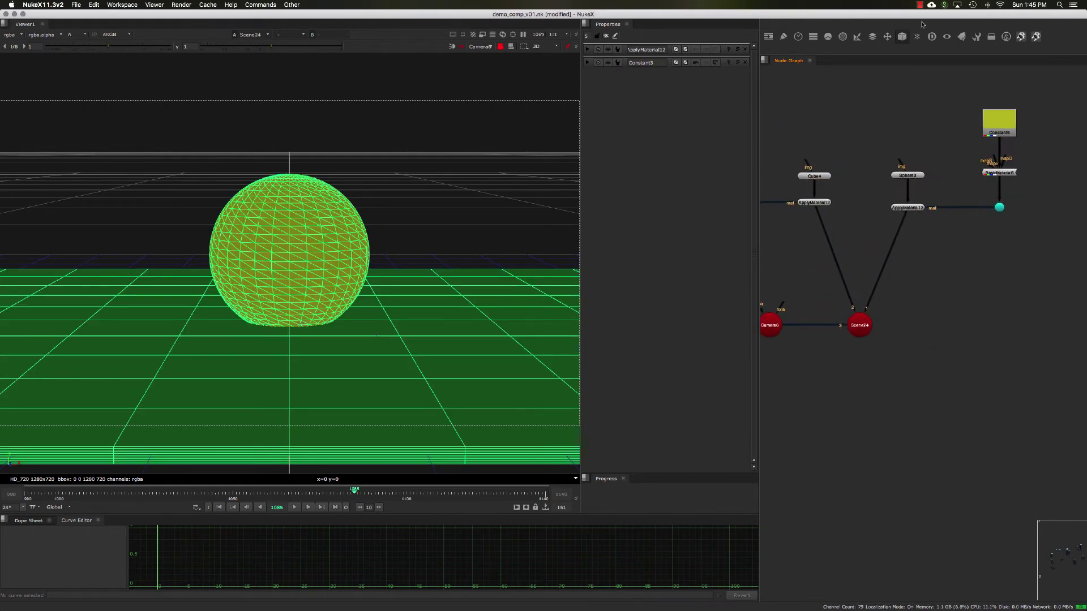
- Look through the available 3D lights and add a Light node beside the Scene node
{"action": "left_click", "coordinate": [901, 37]}
{"action": "mouse_move", "coordinate": [915, 75]}
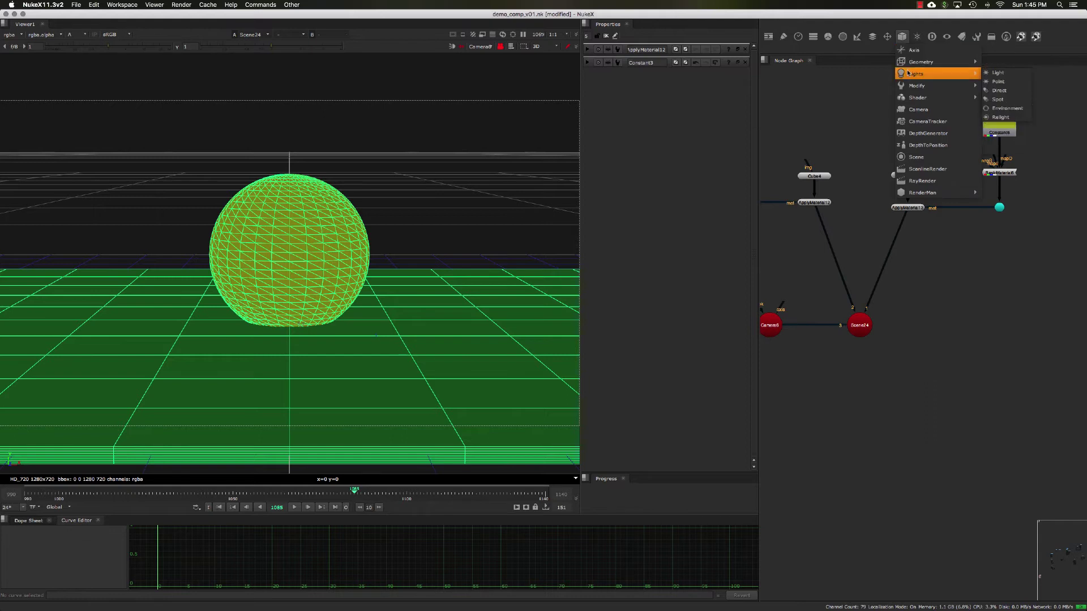
{"action": "left_click", "coordinate": [874, 182]}
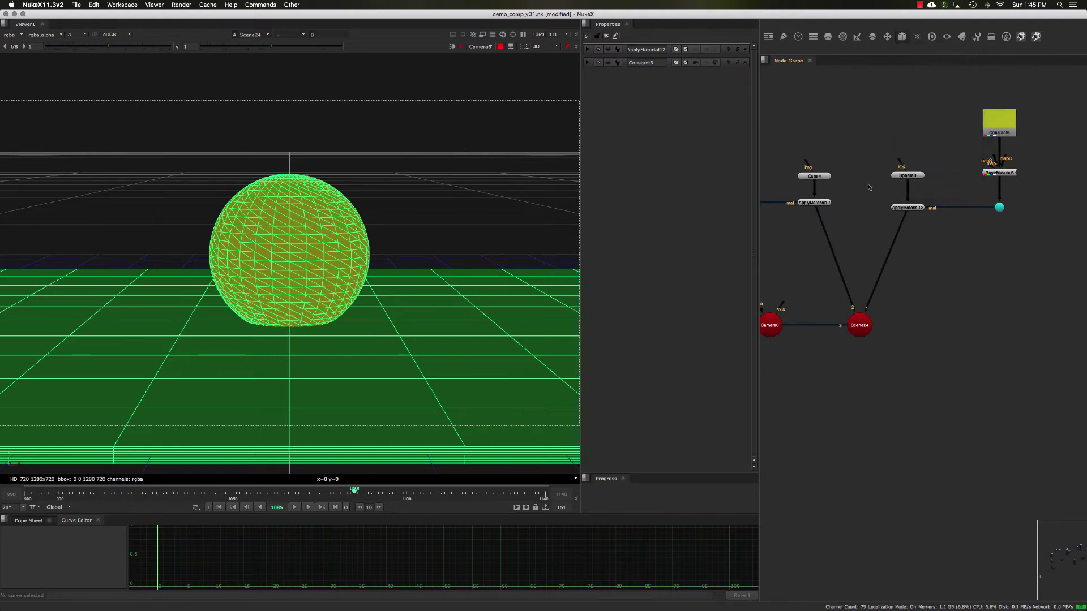
{"action": "key", "text": "Tab"}
{"action": "type", "text": "light"}
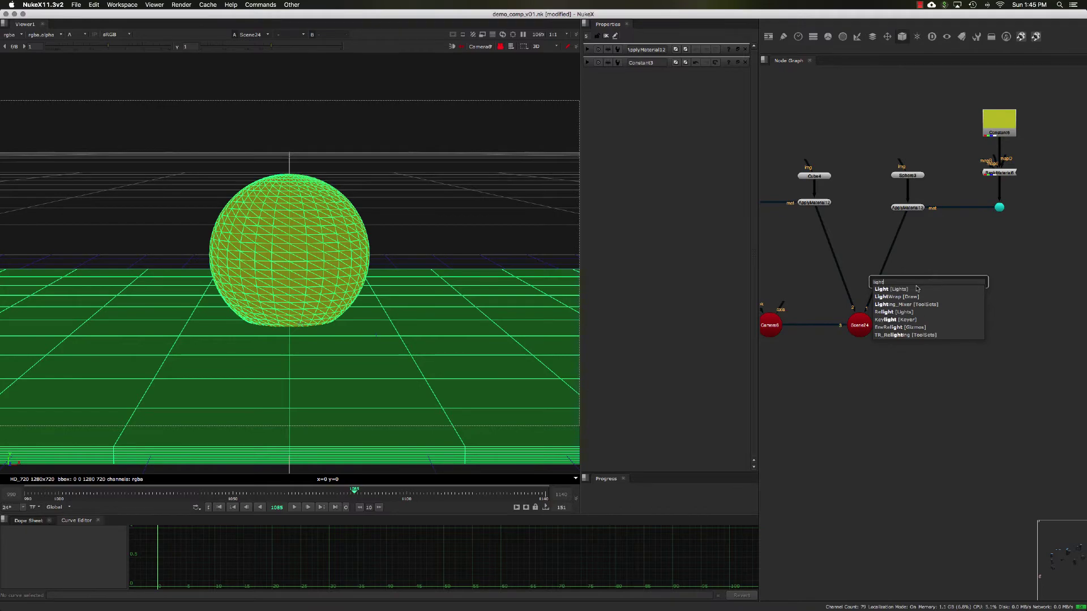
{"action": "key", "text": "Return"}
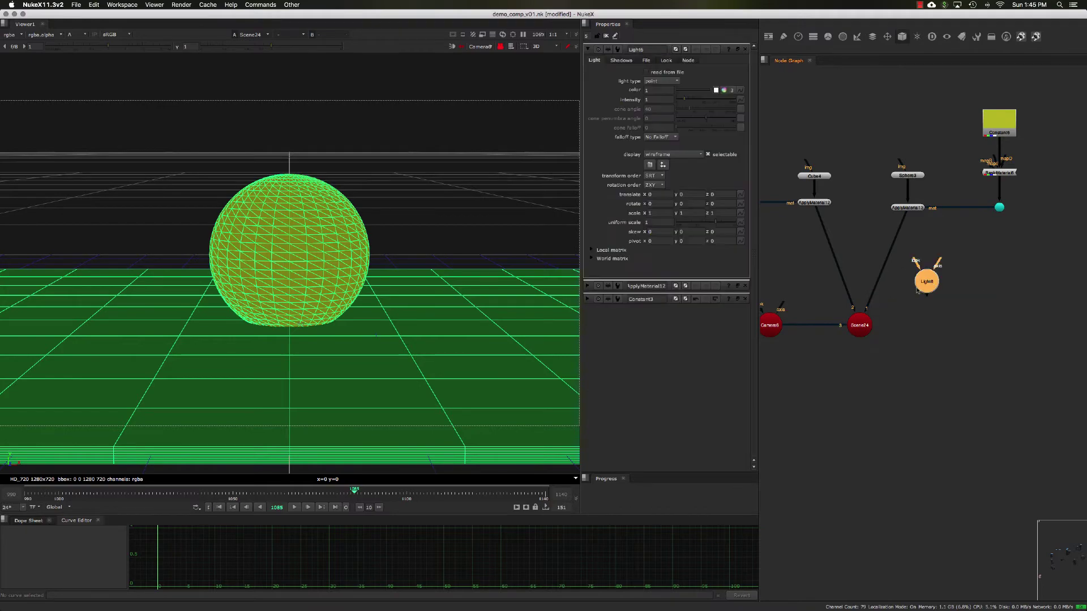
{"action": "left_click_drag", "start_coordinate": [928, 282], "coordinate": [933, 285]}
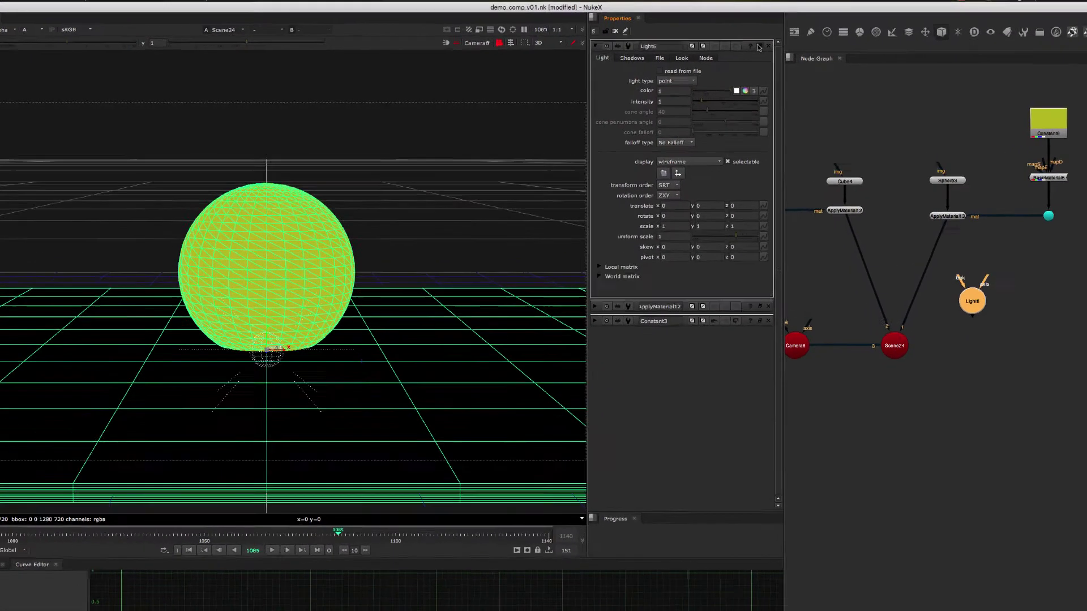
- Float the Light's properties in a separate window and look through the available light types
{"action": "left_click", "coordinate": [737, 50]}
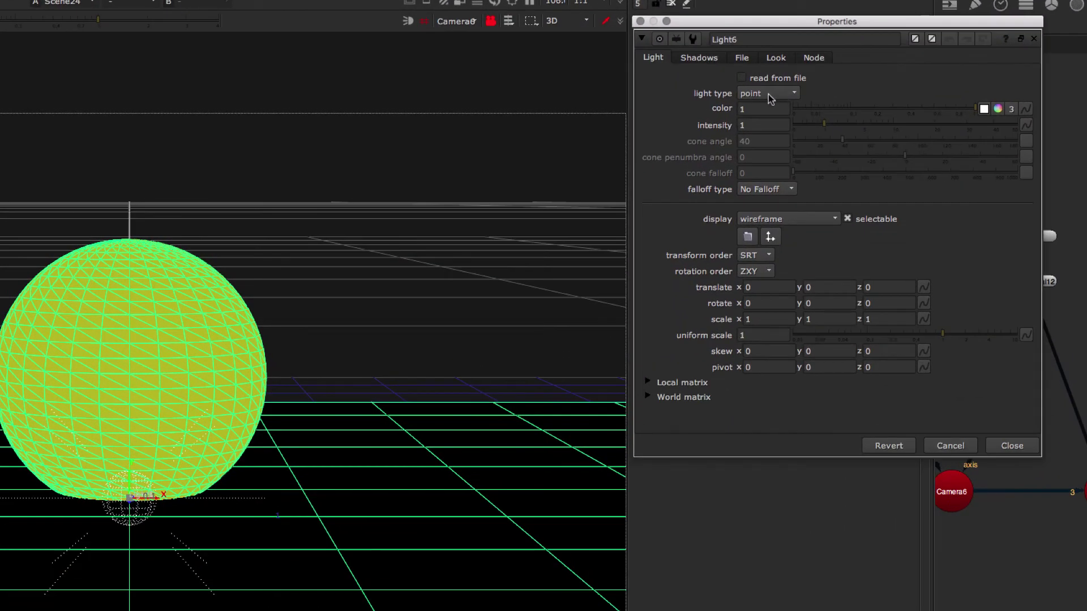
{"action": "left_click", "coordinate": [773, 94]}
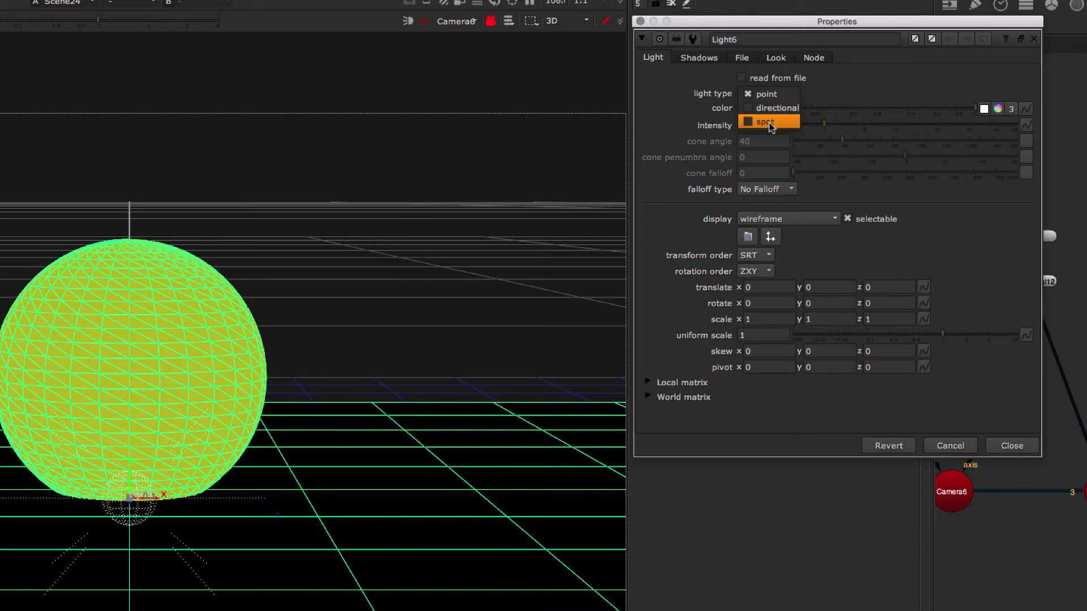
{"action": "left_click", "coordinate": [816, 74]}
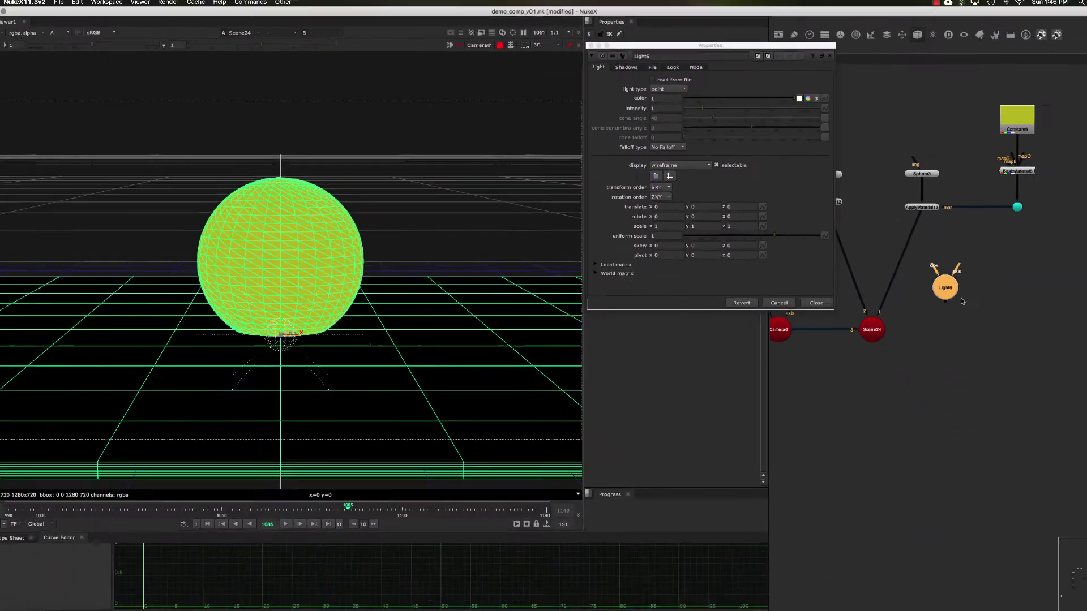
{"action": "left_click", "coordinate": [897, 313]}
{"action": "middle_click_drag", "start_coordinate": [897, 313], "coordinate": [932, 301]}
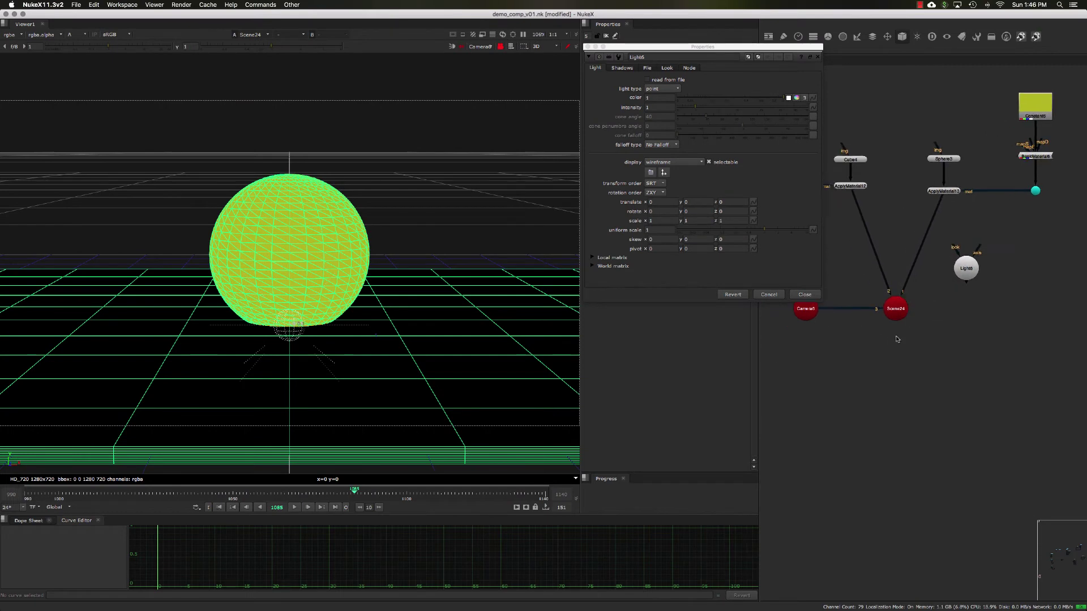
- Copy the Scene node and connect the copy directly below the Light
{"action": "middle_click_drag", "start_coordinate": [898, 339], "coordinate": [899, 350]}
{"action": "left_click_drag", "start_coordinate": [940, 376], "coordinate": [894, 317]}
{"action": "key", "text": "super+c"}
{"action": "middle_click_drag", "start_coordinate": [976, 340], "coordinate": [958, 336]}
{"action": "left_click", "coordinate": [958, 336]}
{"action": "key", "text": "super+v"}
{"action": "left_click_drag", "start_coordinate": [957, 338], "coordinate": [970, 310]}
{"action": "scroll", "coordinate": [971, 309], "scroll_direction": "up", "scroll_amount": 3}
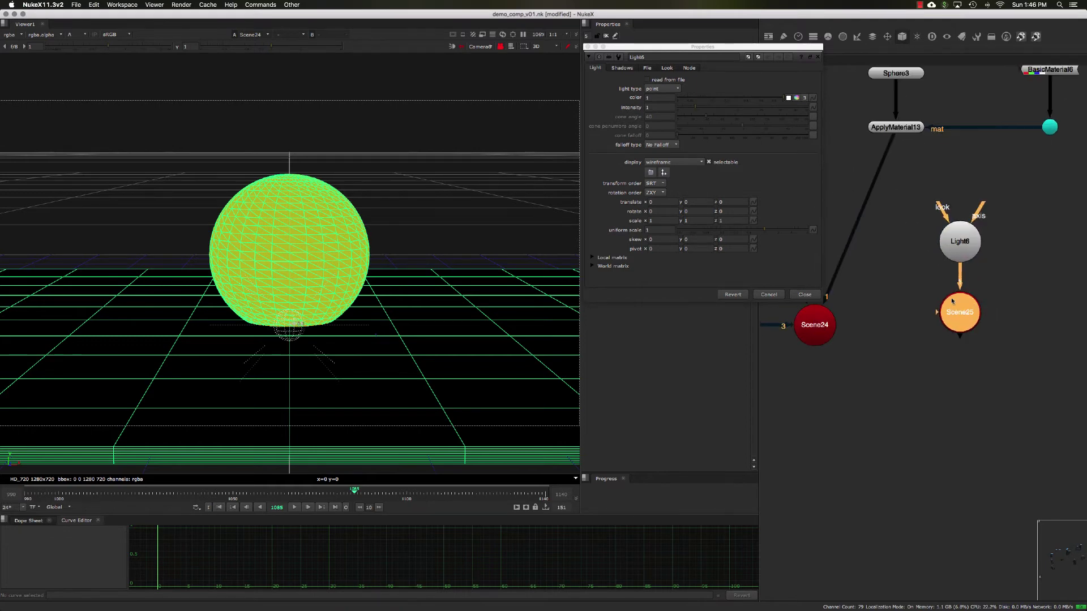
{"action": "middle_click_drag", "start_coordinate": [937, 303], "coordinate": [960, 313]}
{"action": "scroll", "coordinate": [960, 313], "scroll_direction": "down", "scroll_amount": 5}
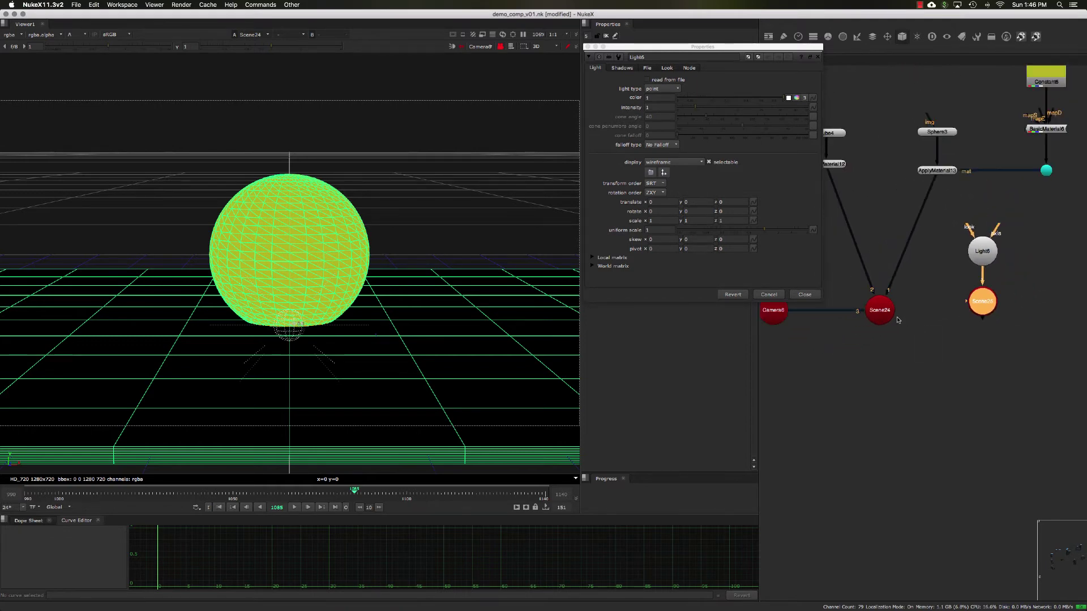
- Duplicate the main Scene so the cube and sphere feed a separate Scene placed above the one receiving the camera
{"action": "left_click", "coordinate": [870, 319]}
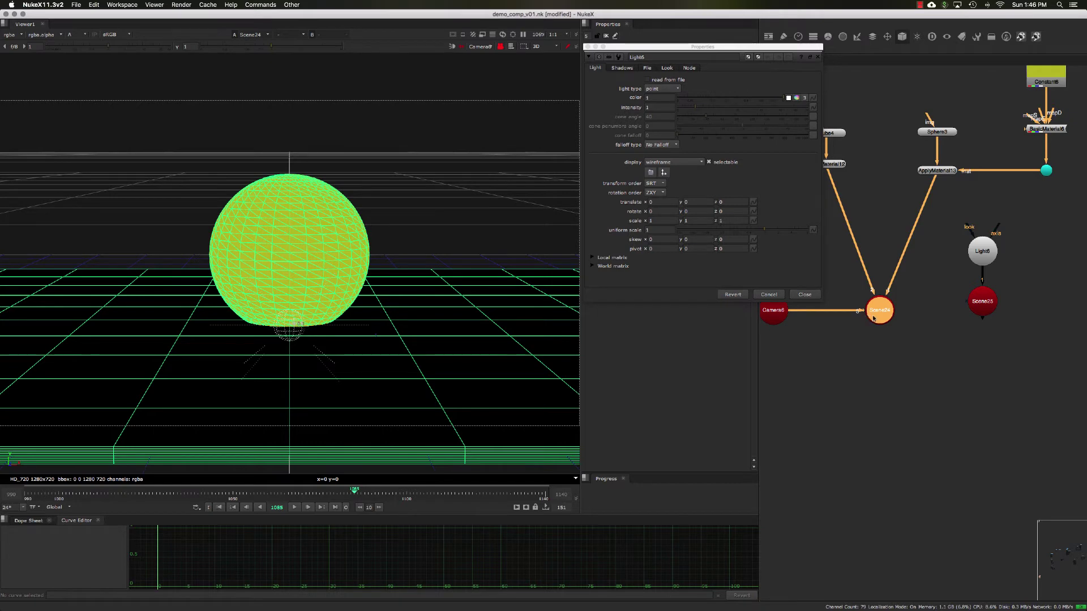
{"action": "middle_click_drag", "start_coordinate": [874, 319], "coordinate": [905, 328]}
{"action": "left_click_drag", "start_coordinate": [945, 373], "coordinate": [775, 295]}
{"action": "mouse_move", "coordinate": [908, 321]}
{"action": "left_mouse_down"}
{"action": "mouse_move", "coordinate": [913, 363]}
{"action": "mouse_move", "coordinate": [944, 339]}
{"action": "mouse_move", "coordinate": [924, 312]}
{"action": "mouse_move", "coordinate": [957, 198]}
{"action": "mouse_move", "coordinate": [858, 191]}
{"action": "mouse_move", "coordinate": [928, 311]}
{"action": "left_mouse_up"}
{"action": "left_click", "coordinate": [932, 360]}
{"action": "left_click", "coordinate": [913, 370]}
{"action": "key", "text": "alt+c"}
- Connect the light's Scene to the geometry Scene and line up the Light and its Scene beside it
{"action": "left_click_drag", "start_coordinate": [925, 311], "coordinate": [1008, 313]}
{"action": "middle_click_drag", "start_coordinate": [1051, 346], "coordinate": [1018, 341]}
{"action": "left_click_drag", "start_coordinate": [1018, 342], "coordinate": [942, 218]}
{"action": "left_click_drag", "start_coordinate": [980, 317], "coordinate": [1004, 308]}
{"action": "middle_click_drag", "start_coordinate": [930, 324], "coordinate": [940, 310]}
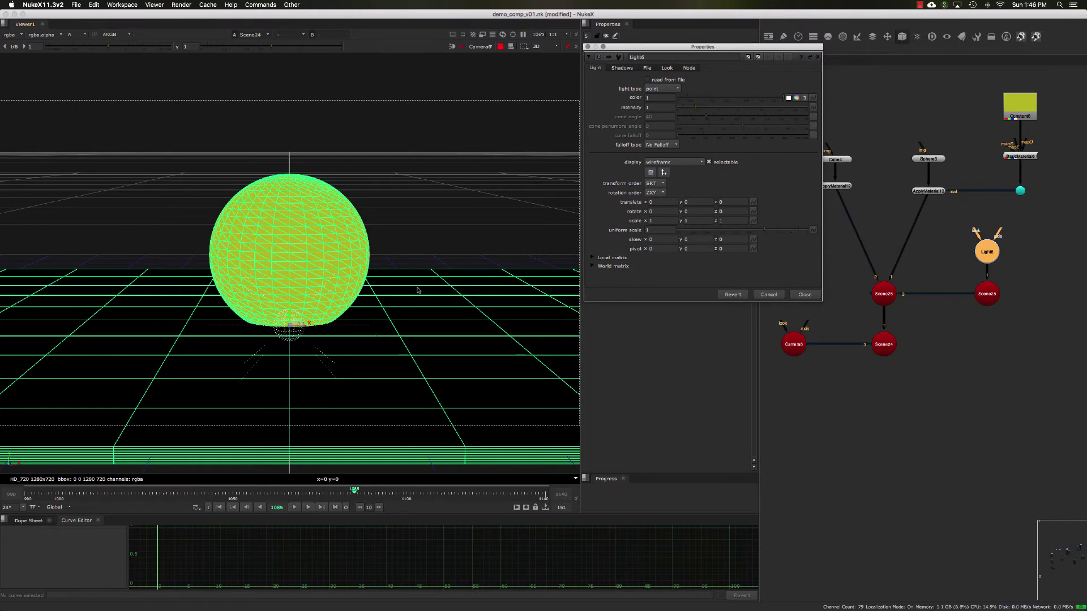
- Disable and re-enable the Light to compare the shading of the sphere and cube
{"action": "left_click", "coordinate": [985, 253]}
{"action": "key", "text": "d"}
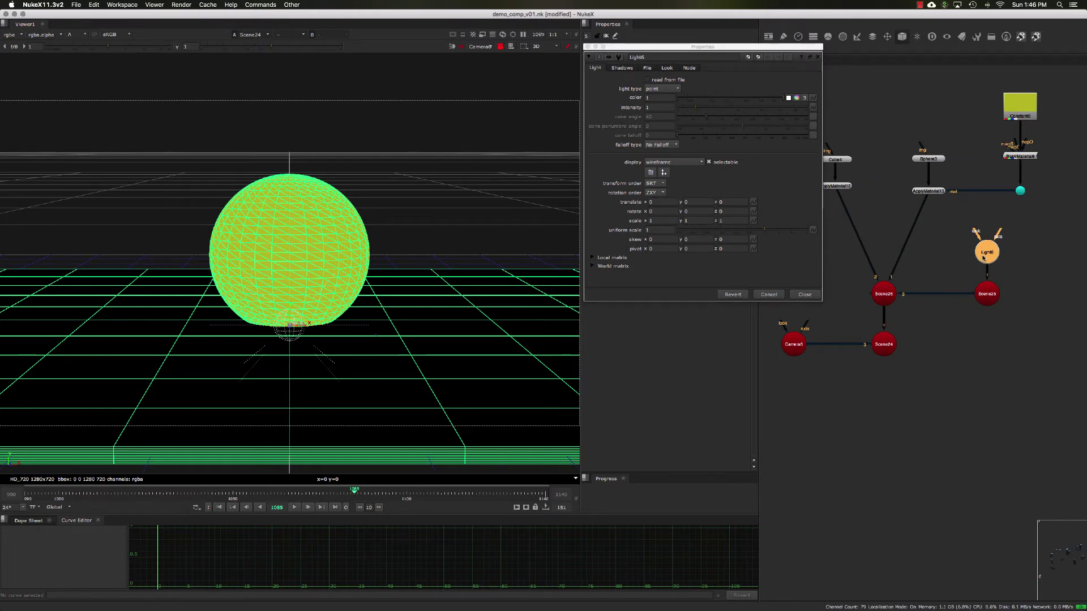
{"action": "key", "text": "d"}
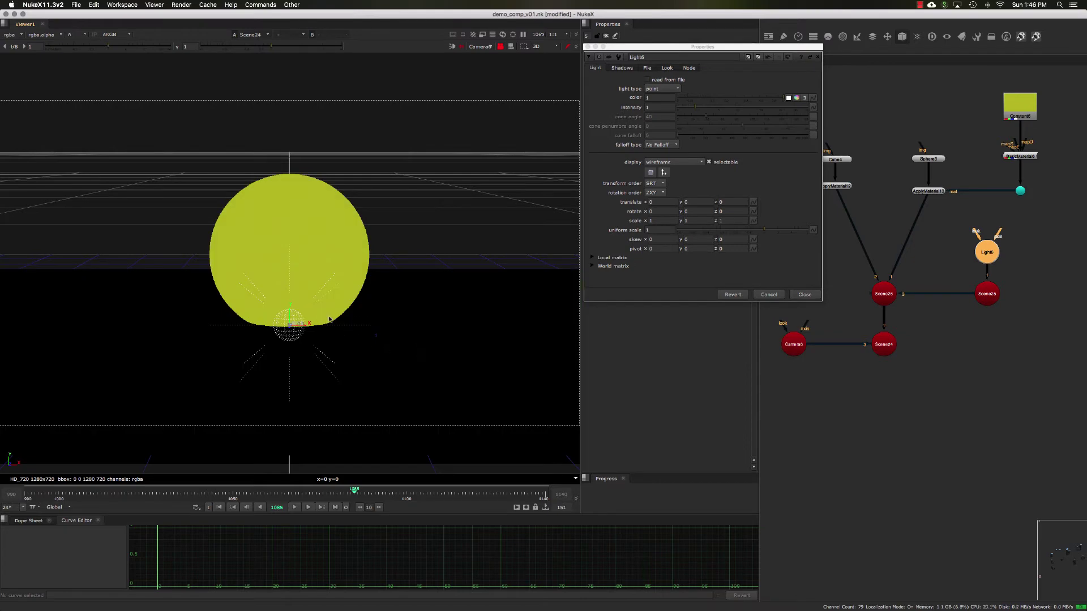
{"action": "key", "text": "d"}
{"action": "key", "text": "d"}
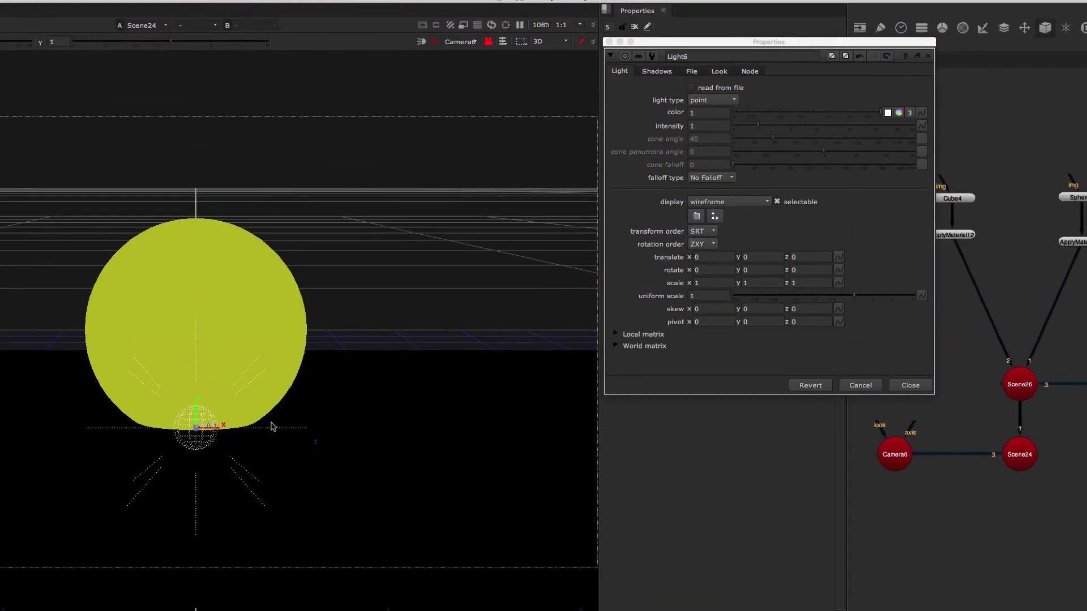
- Change the light type to directional and set the light's Y rotation to 82
{"action": "left_click", "coordinate": [711, 100]}
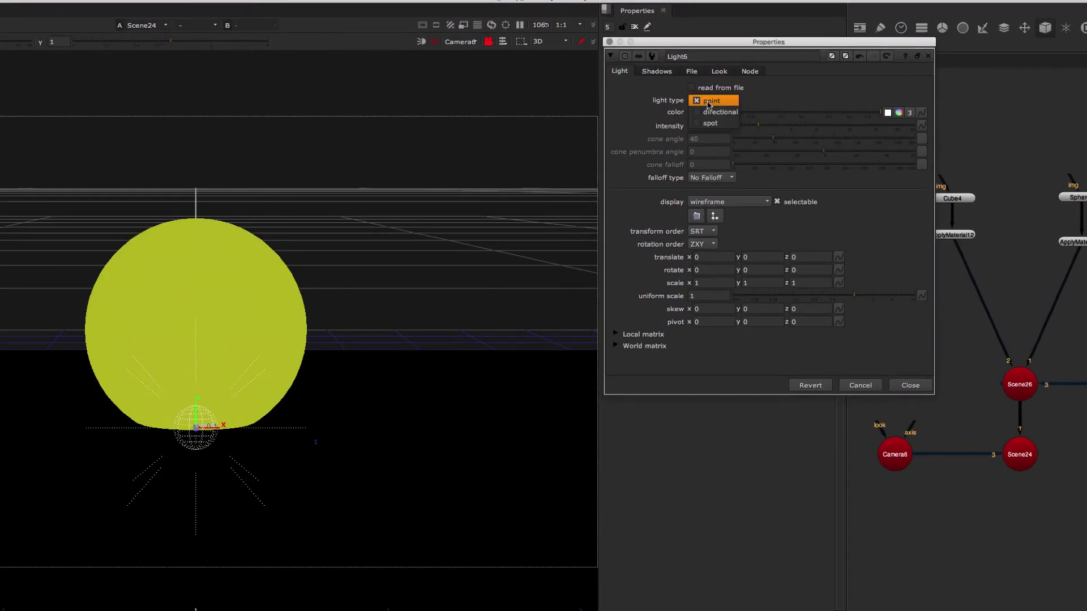
{"action": "left_click", "coordinate": [708, 111]}
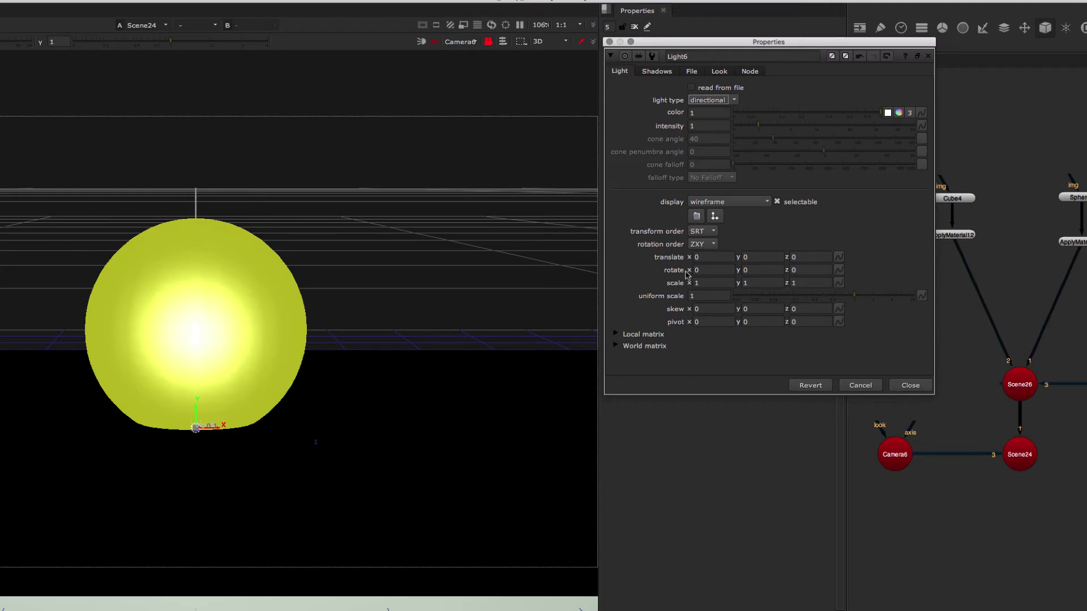
{"action": "left_click", "coordinate": [709, 270]}
{"action": "left_click", "coordinate": [746, 271]}
{"action": "key", "text": "Return"}
{"action": "key", "text": "Up"}
{"action": "key", "text": "Up"}
{"action": "key", "text": "Up"}
{"action": "key", "text": "Up"}
{"action": "key", "text": "Up"}
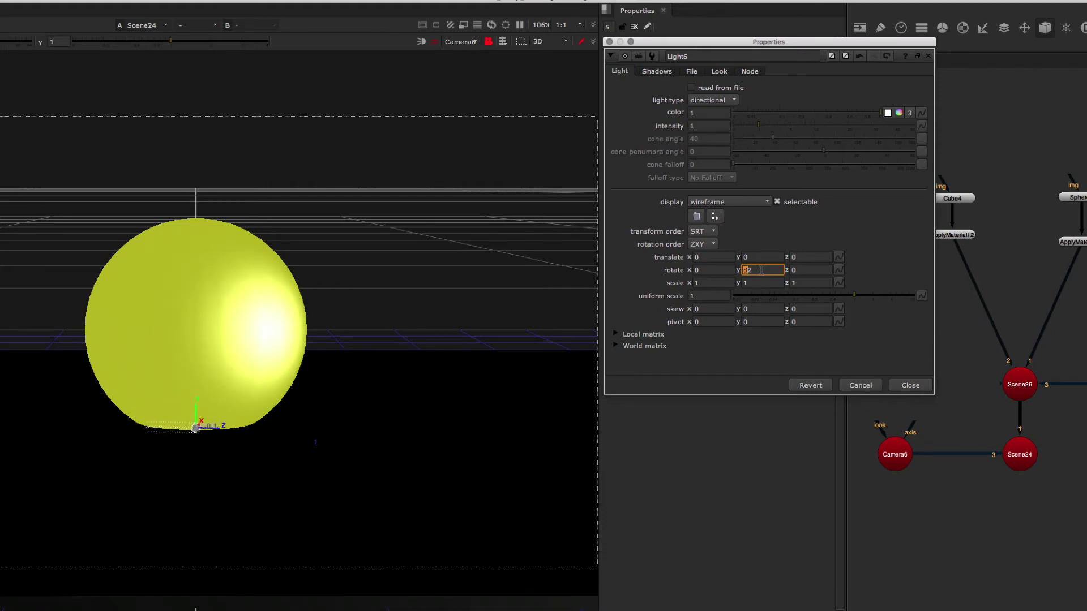
- Try different X rotations for the directional light and settle on -61
{"action": "key", "text": "shift+Tab"}
{"action": "key", "text": "Down"}
{"action": "key", "text": "Down"}
{"action": "key", "text": "Left"}
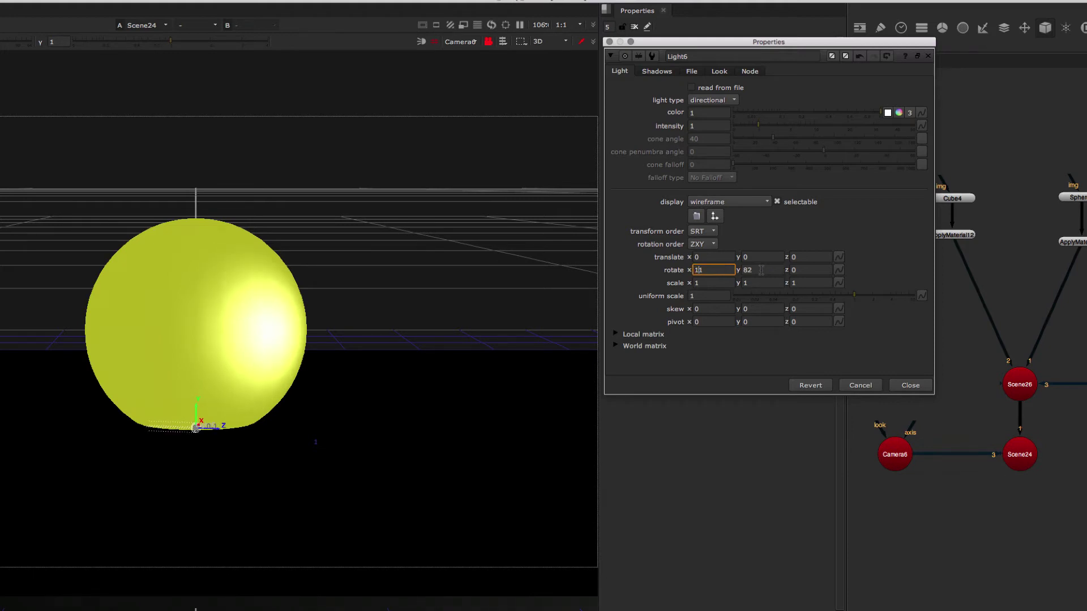
{"action": "key", "text": "Up"}
{"action": "key", "text": "Down"}
{"action": "key", "text": "Down"}
{"action": "key", "text": "Down"}
{"action": "key", "text": "Down"}
{"action": "key", "text": "Down"}
{"action": "key", "text": "Down"}
{"action": "key", "text": "Down"}
{"action": "key", "text": "Down"}
{"action": "key", "text": "Down"}
{"action": "key", "text": "Down"}
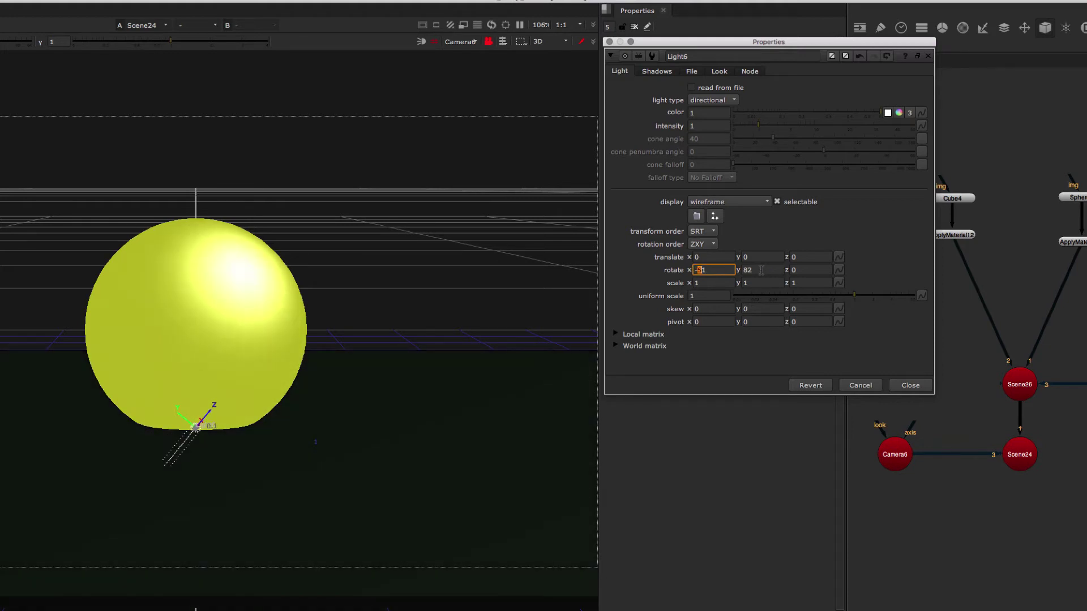
{"action": "key", "text": "Up"}
{"action": "key", "text": "Up"}
{"action": "key", "text": "Up"}
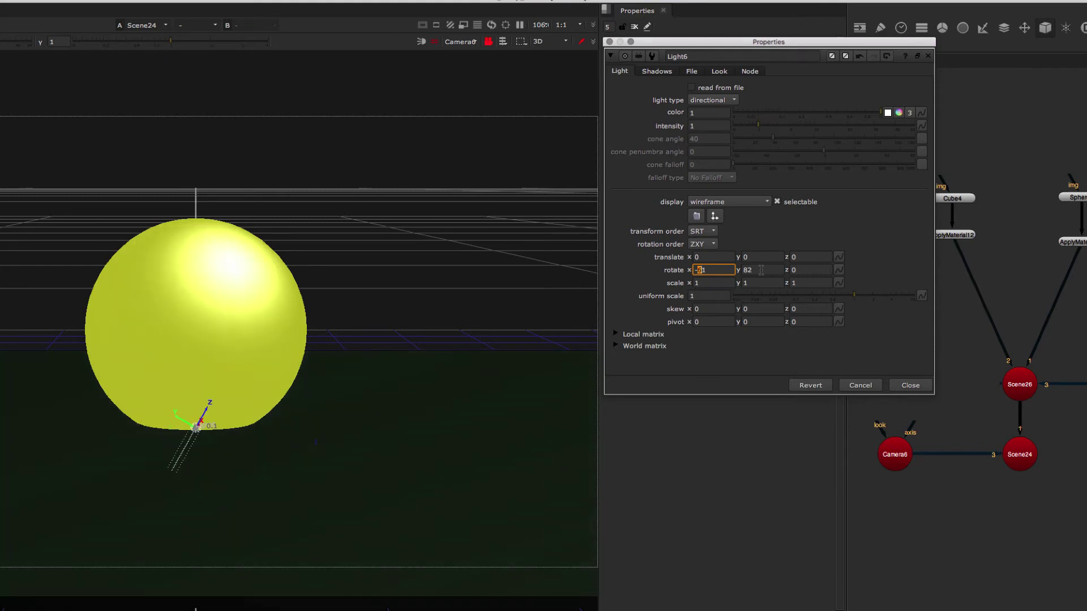
{"action": "key", "text": "Down"}
{"action": "key", "text": "Down"}
{"action": "key", "text": "Up"}
{"action": "key", "text": "Down"}
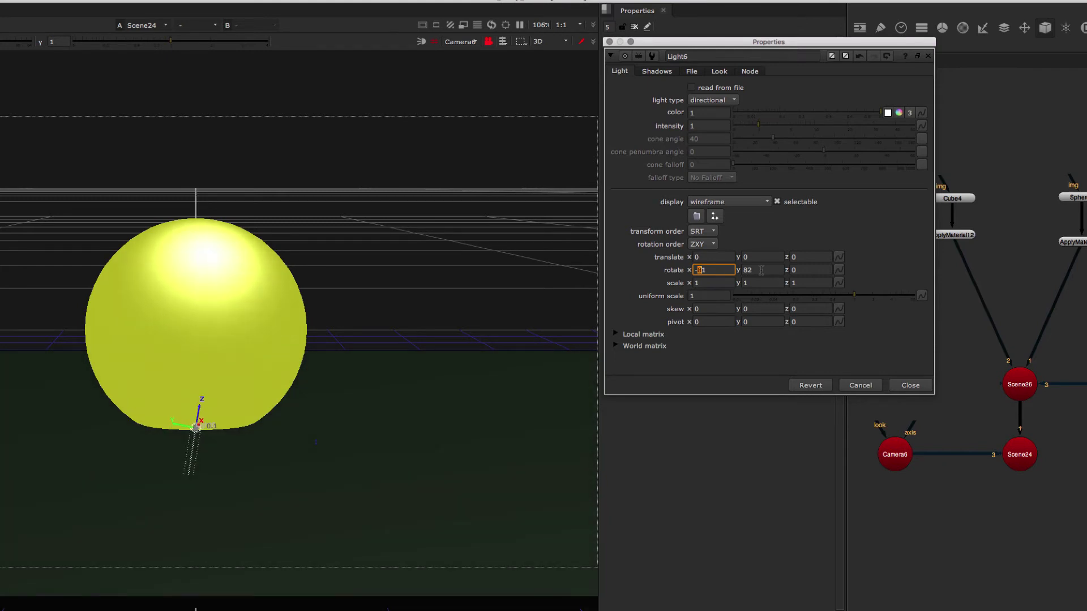
{"action": "key", "text": "Up"}
{"action": "key", "text": "Up"}
{"action": "key", "text": "Tab"}
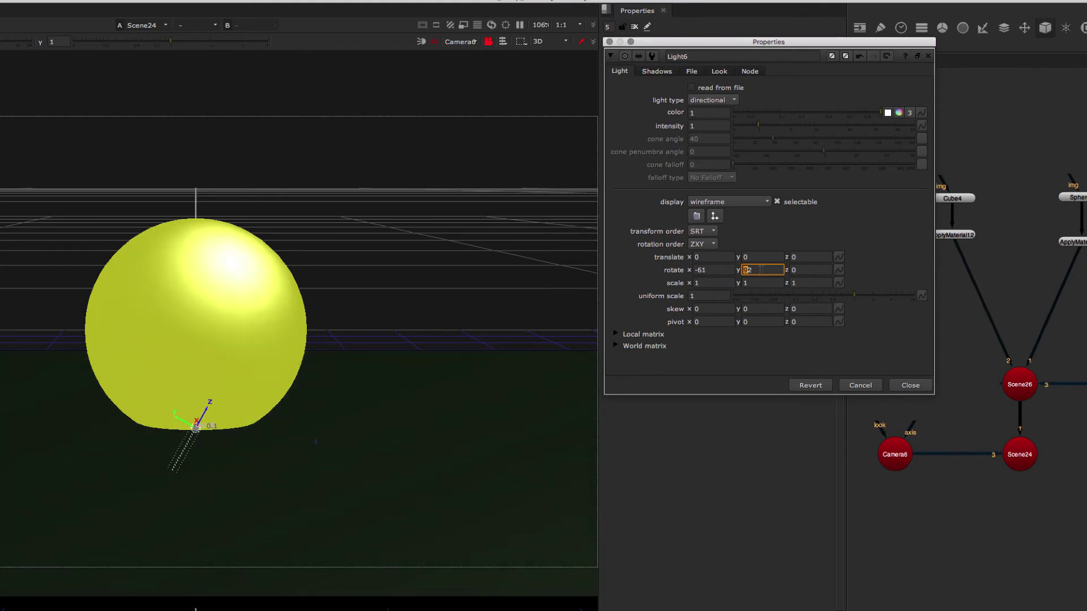
{"action": "left_click", "coordinate": [711, 269]}
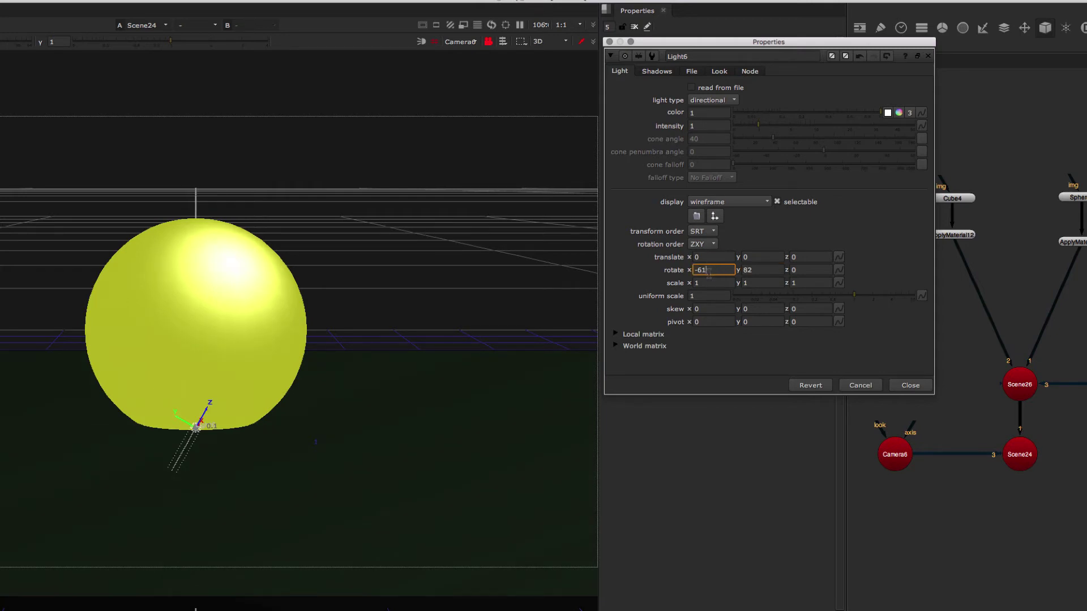
- Try raising the directional light's intensity to 4 and settle on 2
{"action": "double_click", "coordinate": [715, 123]}
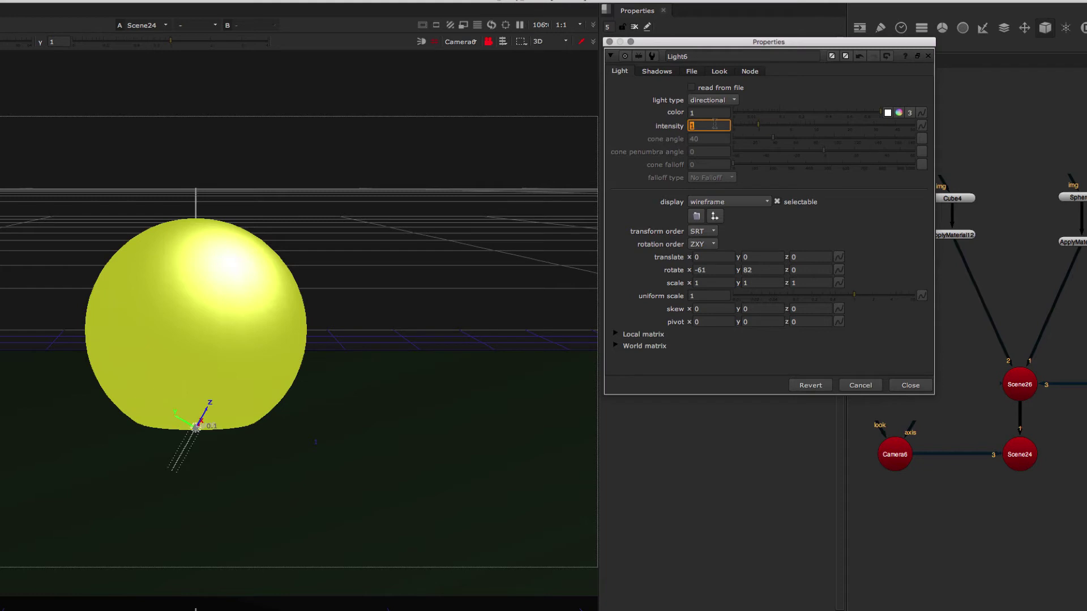
{"action": "type", "text": "2"}
{"action": "key", "text": "Tab"}
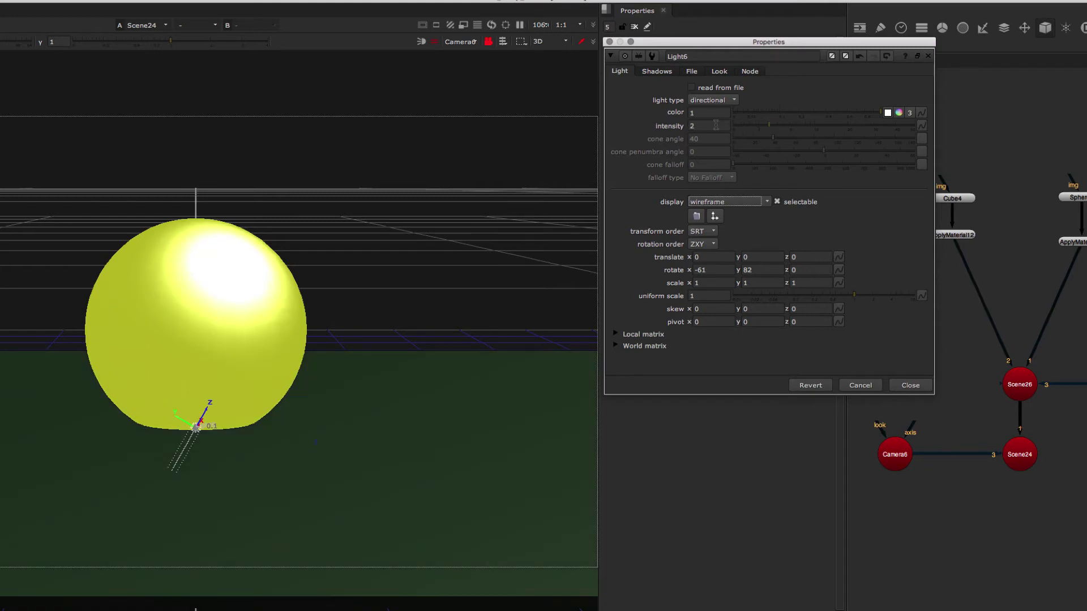
{"action": "double_click", "coordinate": [715, 125]}
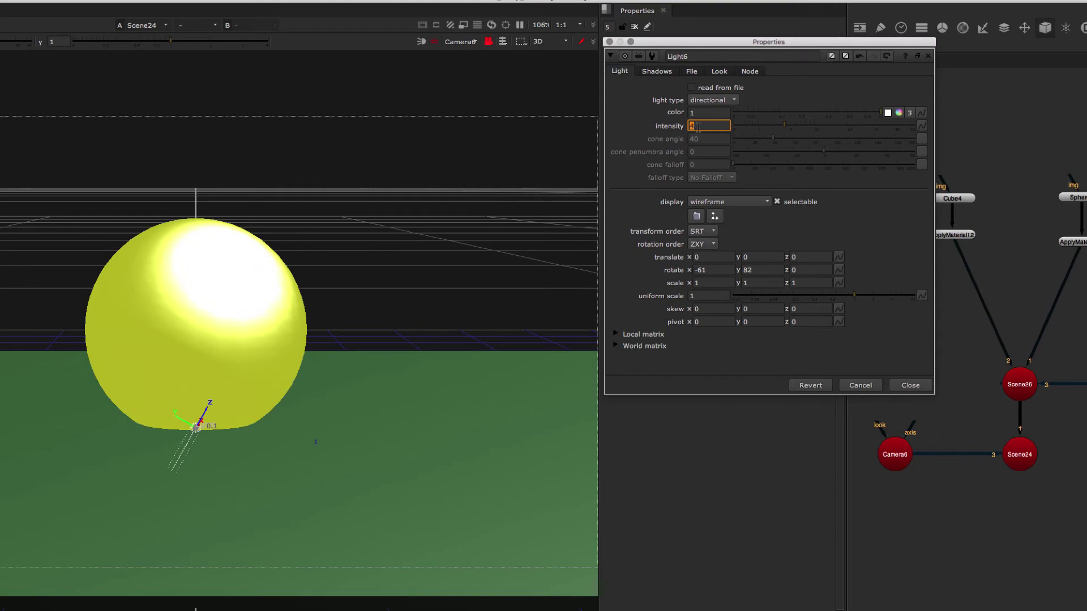
- Switch the viewer between 2D and 3D to check the final Scene, and close the light's properties
{"action": "left_click_drag", "start_coordinate": [1078, 533], "coordinate": [982, 439]}
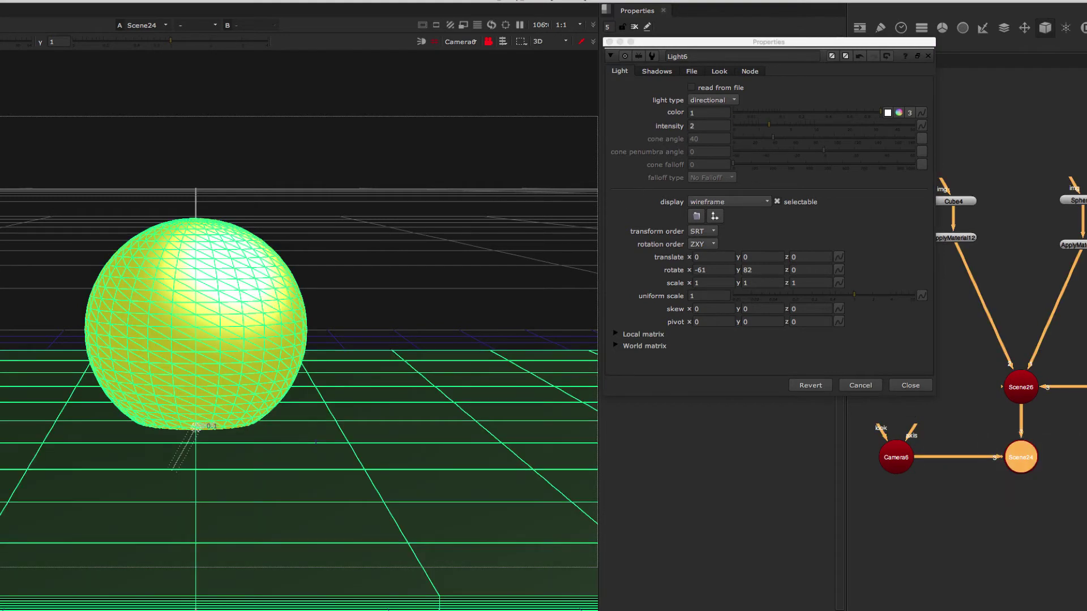
{"action": "left_click", "coordinate": [965, 435]}
{"action": "left_click", "coordinate": [439, 325]}
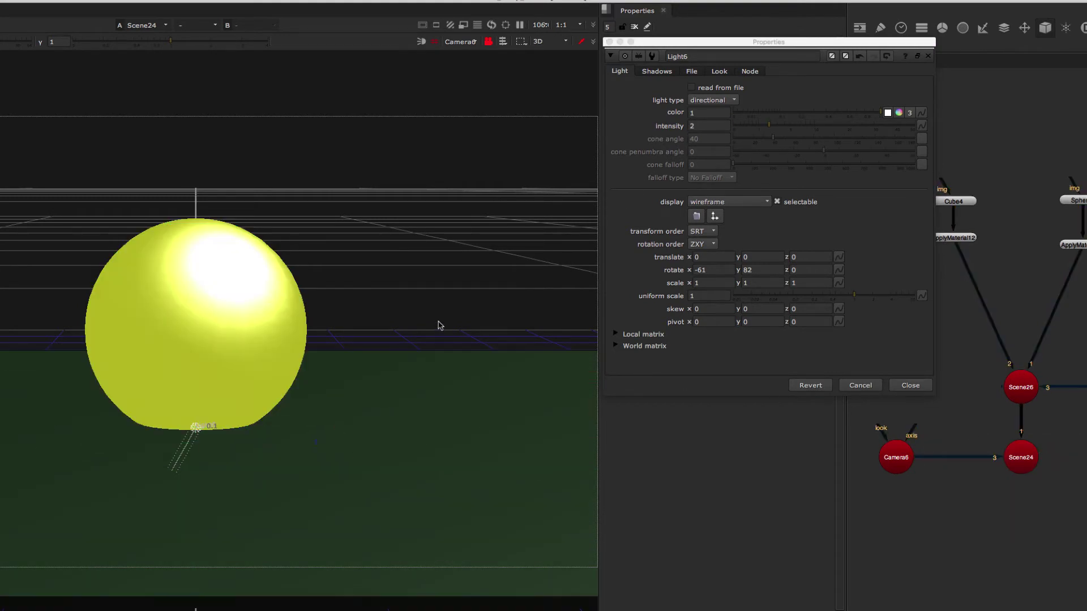
{"action": "key", "text": "Tab"}
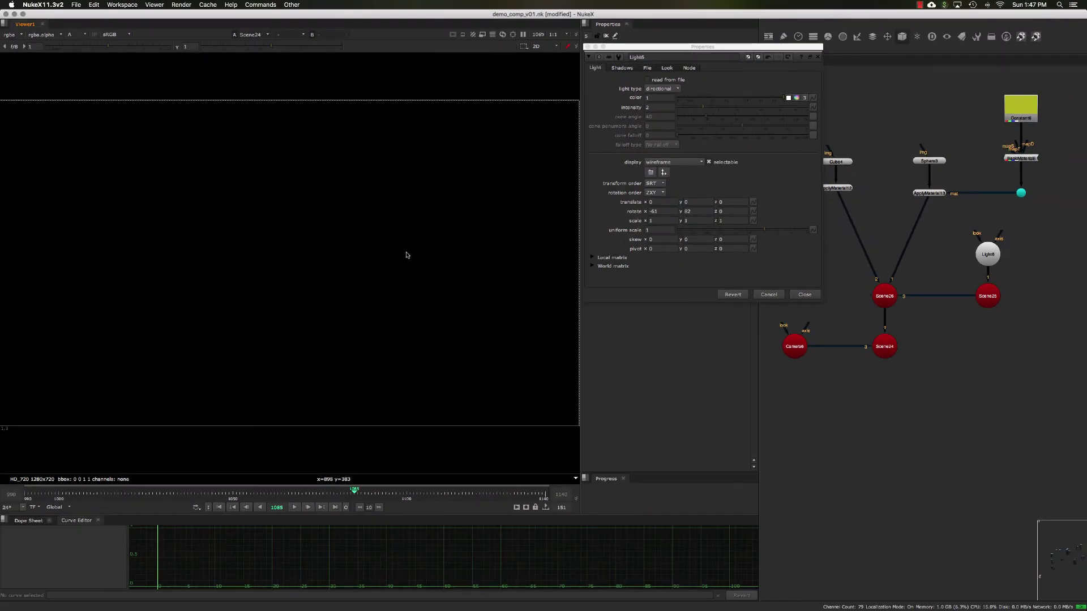
{"action": "key", "text": "Tab"}
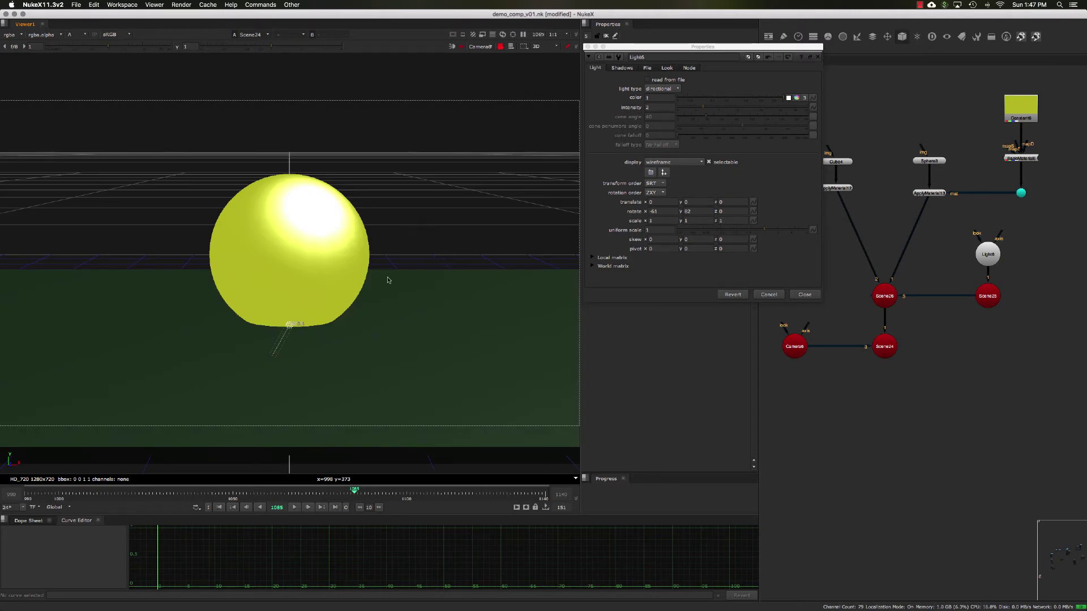
{"action": "left_click", "coordinate": [805, 294]}
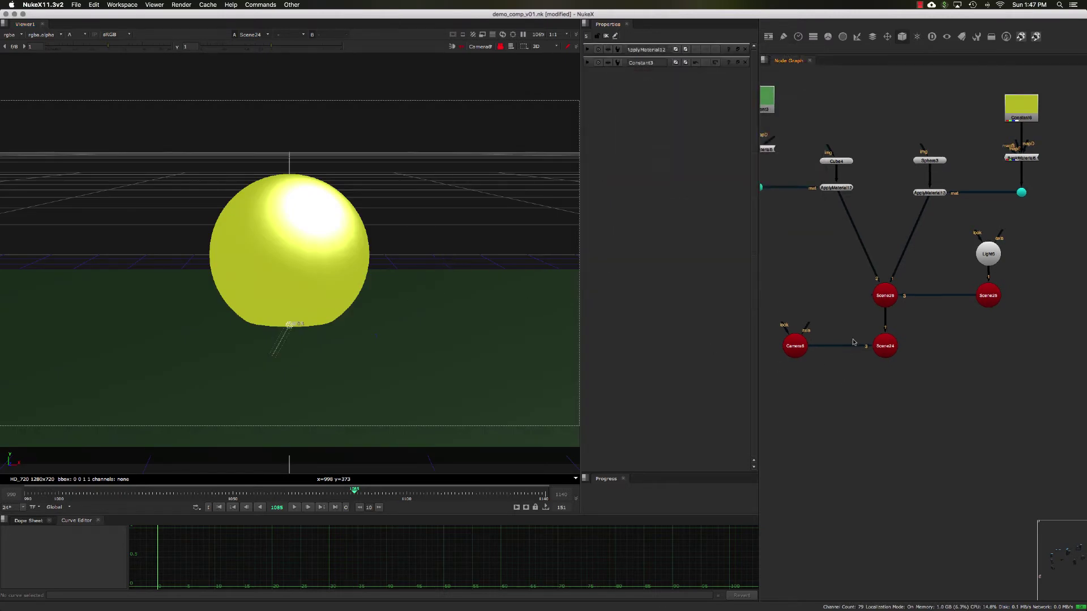
{"action": "middle_click_drag", "start_coordinate": [873, 373], "coordinate": [884, 354]}
{"action": "left_click", "coordinate": [896, 334]}
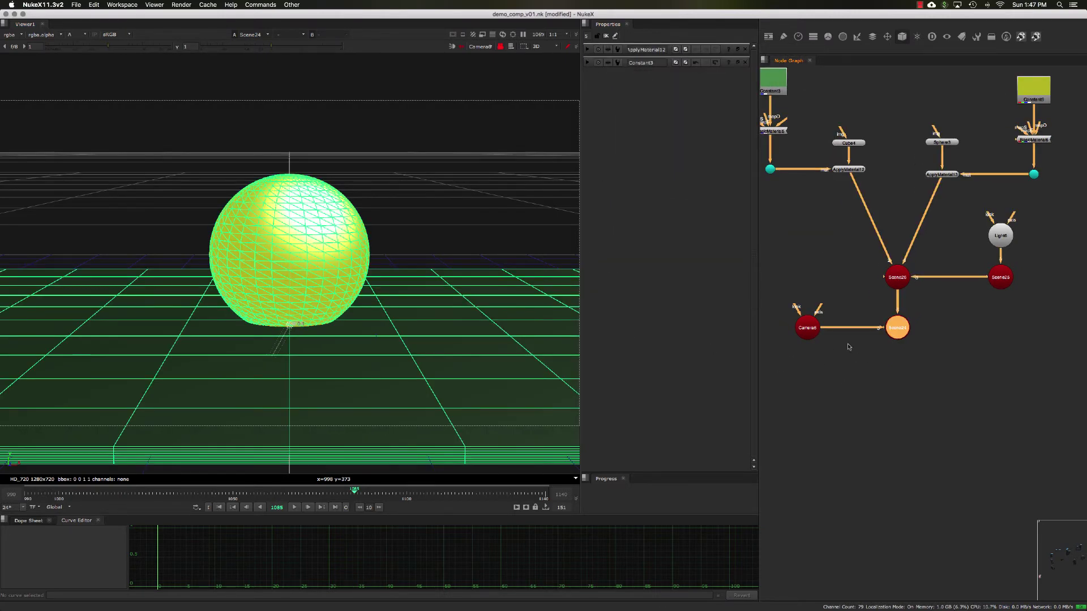
{"action": "key", "text": "Tab"}
{"action": "key", "text": "Tab"}
- Add a ScanlineRender node below the final Scene node
{"action": "left_click", "coordinate": [898, 375]}
{"action": "mouse_move", "coordinate": [898, 376]}
{"action": "middle_mouse_down"}
{"action": "mouse_move", "coordinate": [890, 359]}
{"action": "mouse_move", "coordinate": [900, 366]}
{"action": "middle_mouse_up"}
{"action": "scroll", "coordinate": [885, 362], "scroll_direction": "up", "scroll_amount": 2}
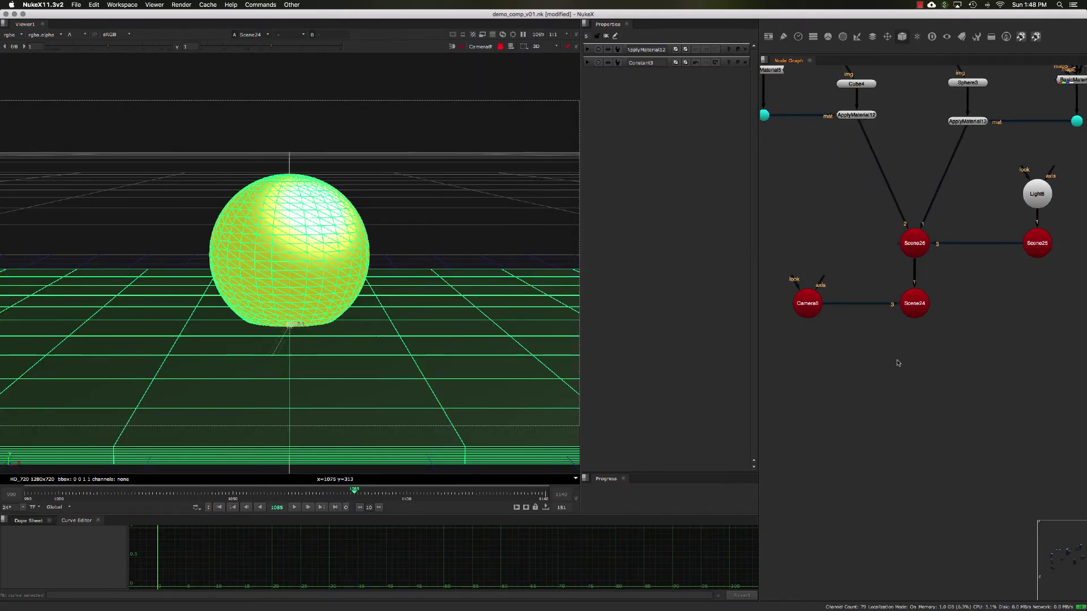
{"action": "key", "text": "Tab"}
{"action": "type", "text": "sca"}
{"action": "left_click", "coordinate": [881, 367]}
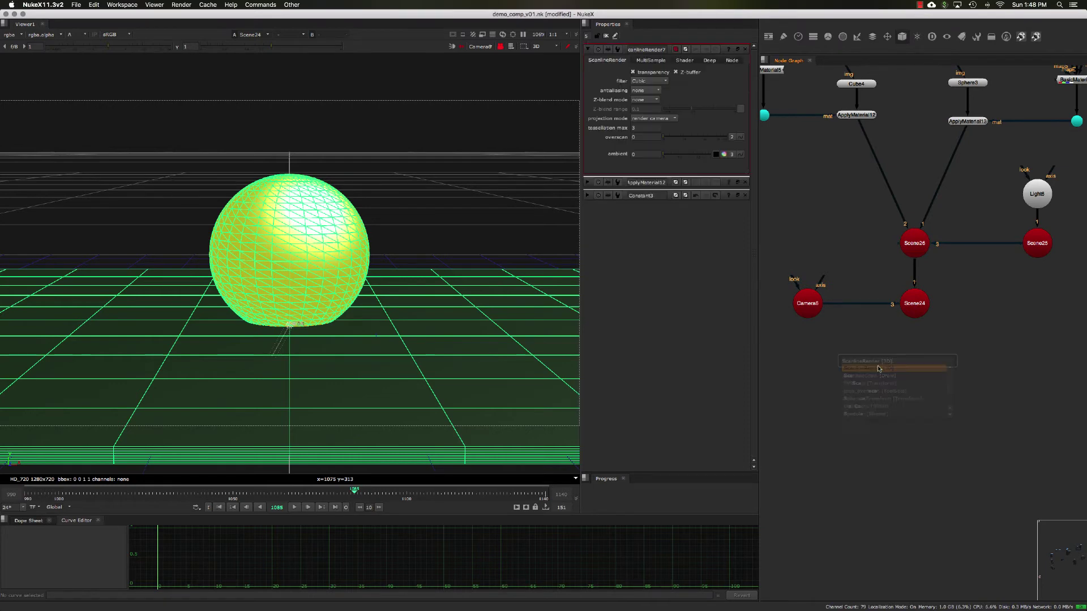
{"action": "scroll", "coordinate": [903, 366], "scroll_direction": "up", "scroll_amount": 3}
{"action": "scroll", "coordinate": [905, 368], "scroll_direction": "up", "scroll_amount": 3}
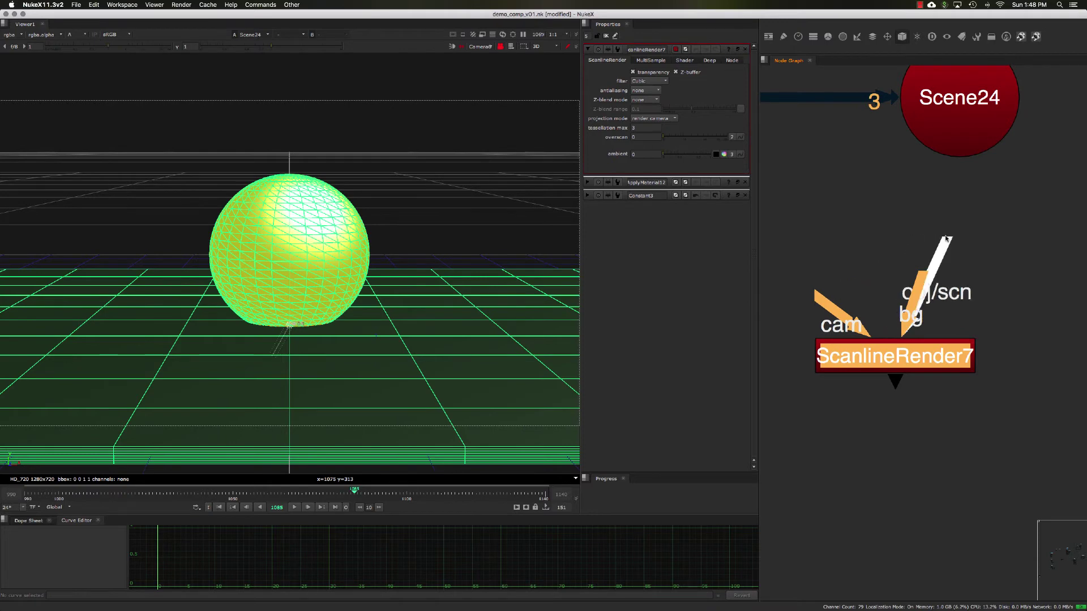
- Connect the ScanlineRender's obj/scn input to the final Scene and place the node directly beneath it
{"action": "left_click", "coordinate": [844, 285]}
{"action": "middle_click_drag", "start_coordinate": [844, 285], "coordinate": [895, 273]}
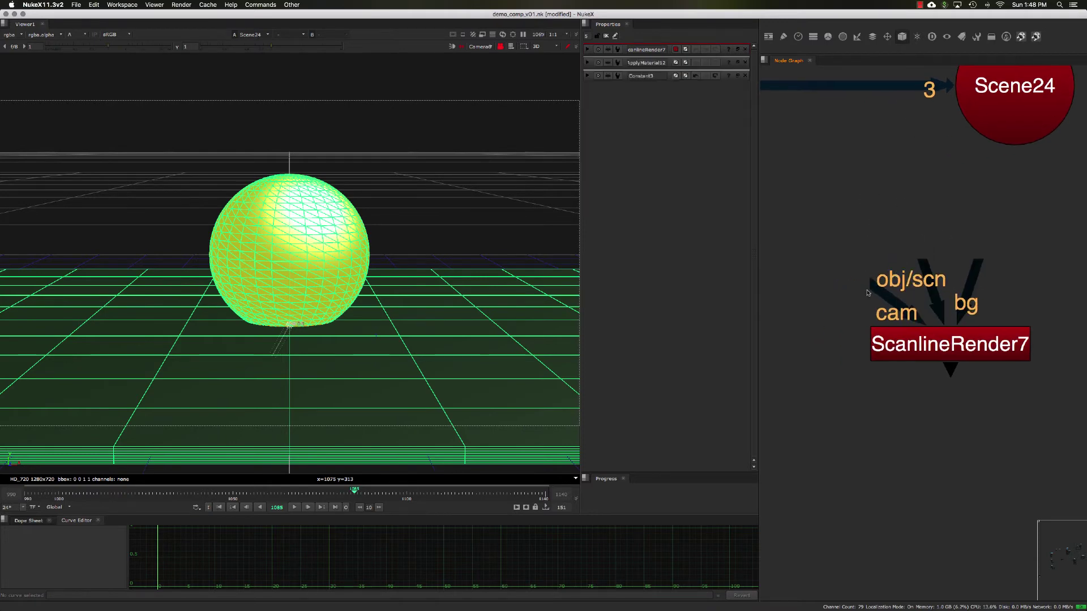
{"action": "left_click_drag", "start_coordinate": [871, 287], "coordinate": [838, 290]}
{"action": "left_click_drag", "start_coordinate": [975, 272], "coordinate": [1009, 291]}
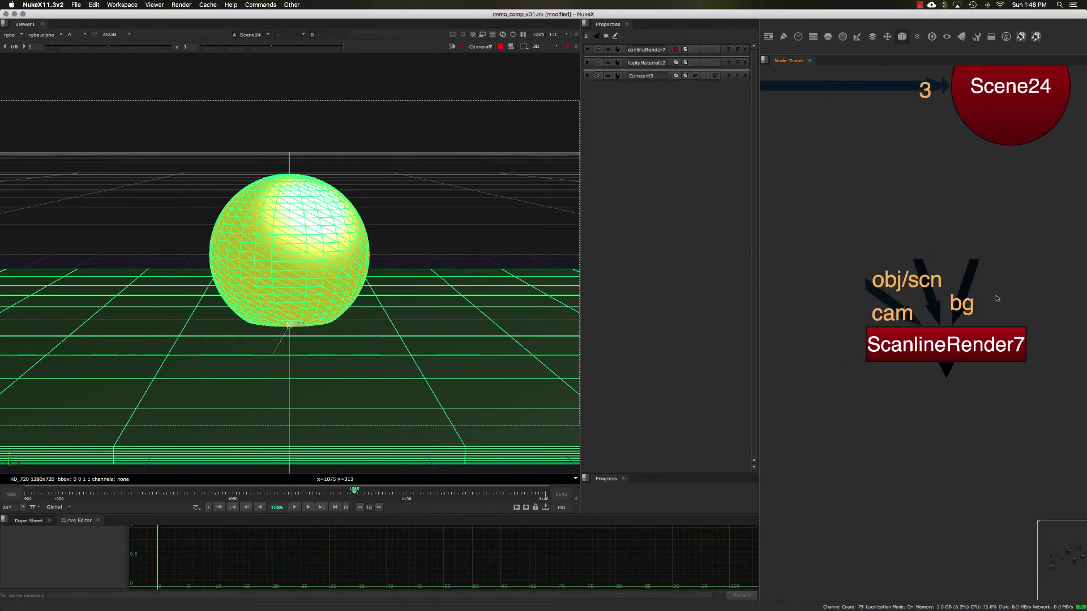
{"action": "scroll", "coordinate": [997, 288], "scroll_direction": "down", "scroll_amount": 2}
{"action": "left_click", "coordinate": [945, 326]}
{"action": "left_click_drag", "start_coordinate": [950, 265], "coordinate": [951, 267]}
{"action": "middle_click_drag", "start_coordinate": [953, 278], "coordinate": [909, 260]}
{"action": "left_click_drag", "start_coordinate": [913, 306], "coordinate": [929, 311]}
{"action": "left_click_drag", "start_coordinate": [906, 259], "coordinate": [936, 137]}
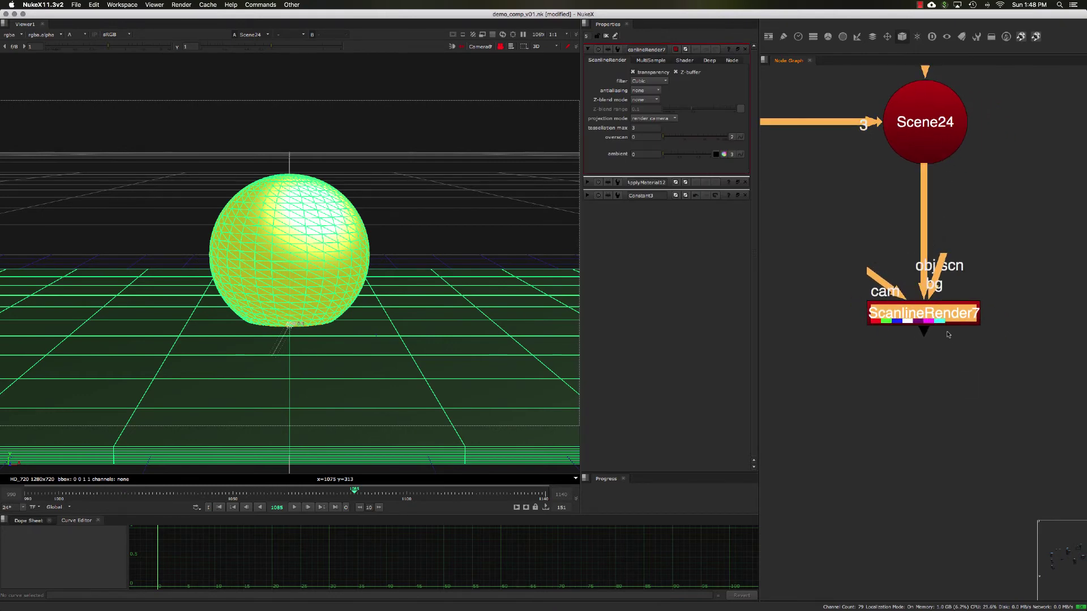
{"action": "left_click_drag", "start_coordinate": [923, 318], "coordinate": [923, 327]}
- Connect the ScanlineRender's cam input to the Camera
{"action": "middle_click_drag", "start_coordinate": [864, 354], "coordinate": [910, 359]}
{"action": "scroll", "coordinate": [910, 358], "scroll_direction": "down", "scroll_amount": 3}
{"action": "left_click_drag", "start_coordinate": [912, 324], "coordinate": [792, 260]}
{"action": "left_click", "coordinate": [853, 325]}
{"action": "middle_click_drag", "start_coordinate": [878, 348], "coordinate": [851, 342]}
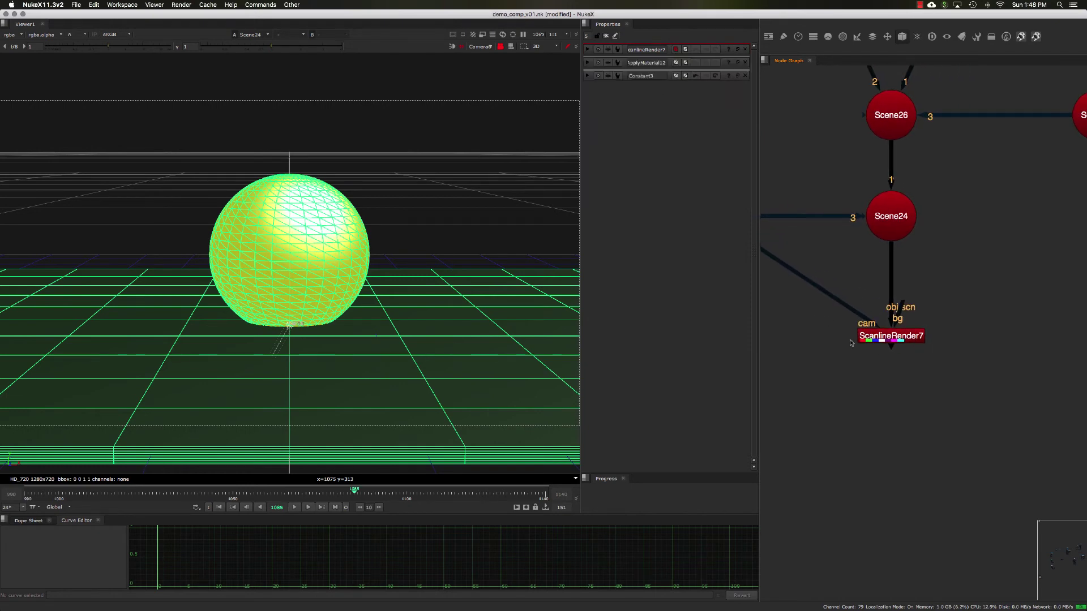
{"action": "left_click_drag", "start_coordinate": [900, 308], "coordinate": [998, 336]}
{"action": "middle_click_drag", "start_coordinate": [986, 351], "coordinate": [957, 342]}
{"action": "left_click_drag", "start_coordinate": [880, 294], "coordinate": [966, 331]}
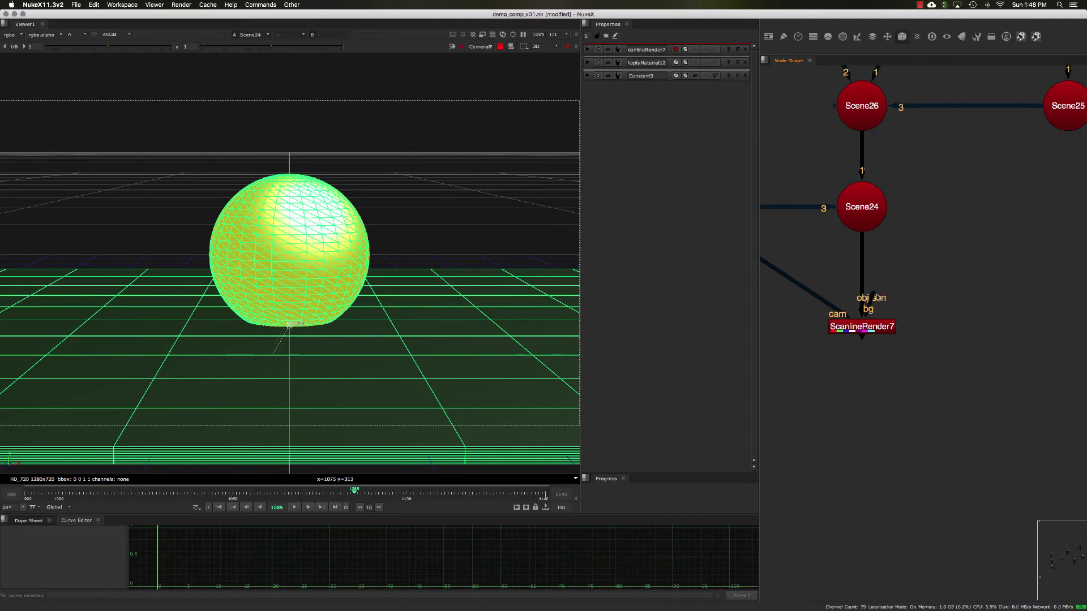
{"action": "left_click_drag", "start_coordinate": [880, 296], "coordinate": [987, 330]}
{"action": "left_click_drag", "start_coordinate": [875, 293], "coordinate": [962, 332]}
{"action": "left_click_drag", "start_coordinate": [870, 291], "coordinate": [810, 290]}
- Send the ScanlineRender to the viewer and show its render in 2D
{"action": "scroll", "coordinate": [942, 342], "scroll_direction": "down", "scroll_amount": 3}
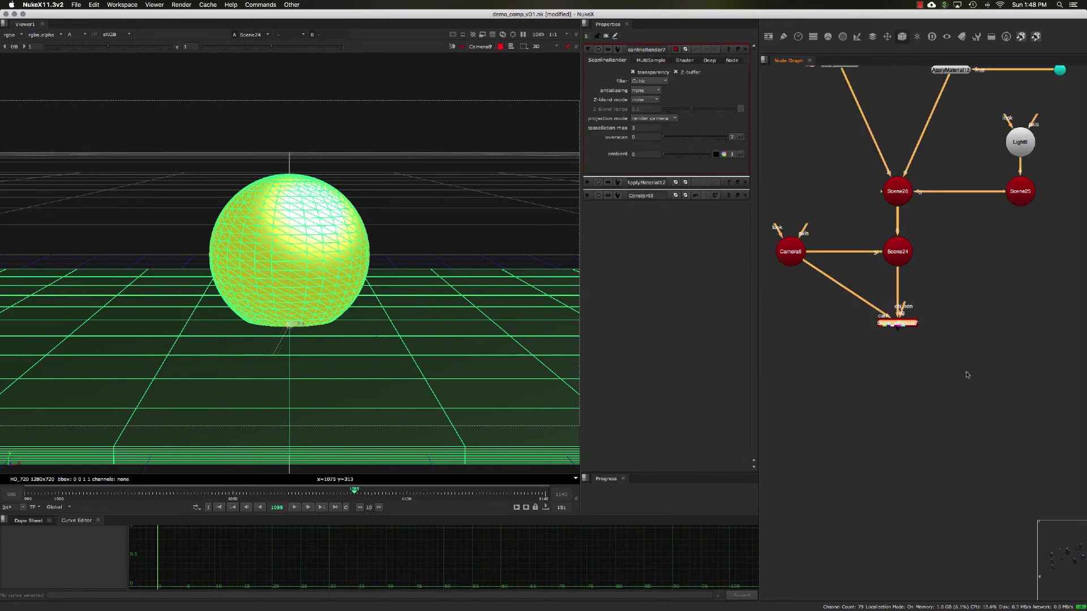
{"action": "left_click_drag", "start_coordinate": [966, 372], "coordinate": [820, 298]}
{"action": "key", "text": "2"}
{"action": "left_click", "coordinate": [821, 299]}
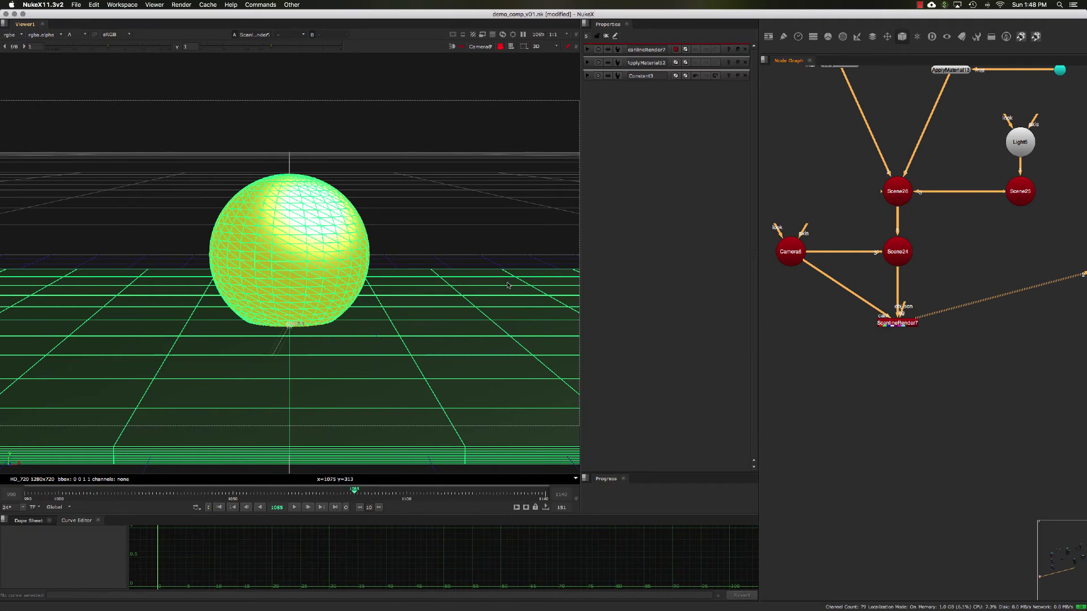
{"action": "key", "text": "Tab"}
{"action": "key", "text": "a"}
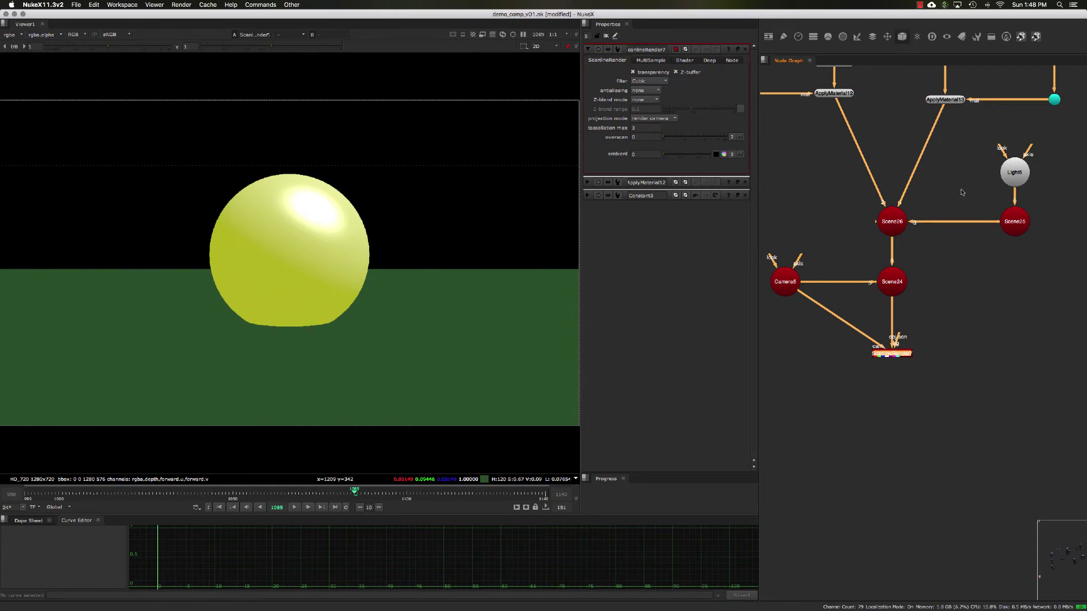
- Disable and re-enable the Light to compare the rendered image with and without lighting
{"action": "left_click", "coordinate": [1008, 173]}
{"action": "key", "text": "d"}
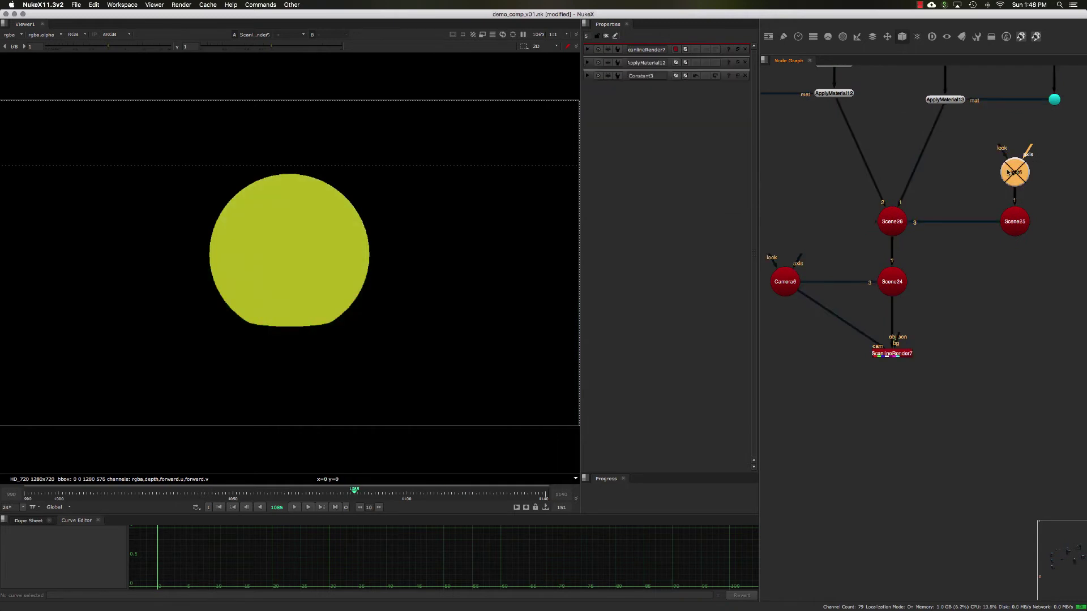
{"action": "key", "text": "d"}
{"action": "key", "text": "d"}
{"action": "key", "text": "d"}
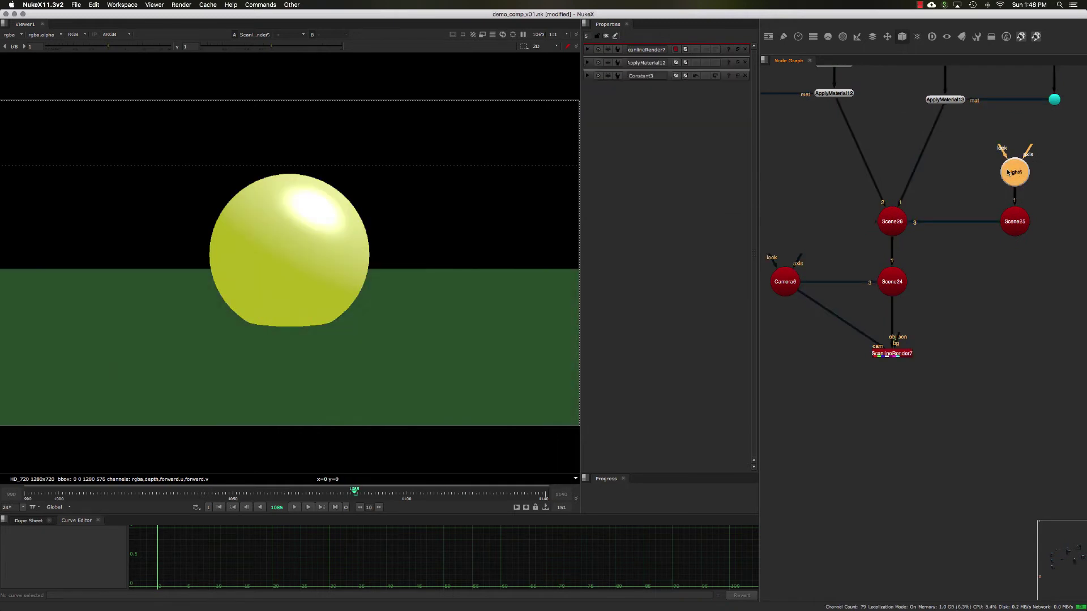
{"action": "middle_click_drag", "start_coordinate": [990, 175], "coordinate": [952, 184]}
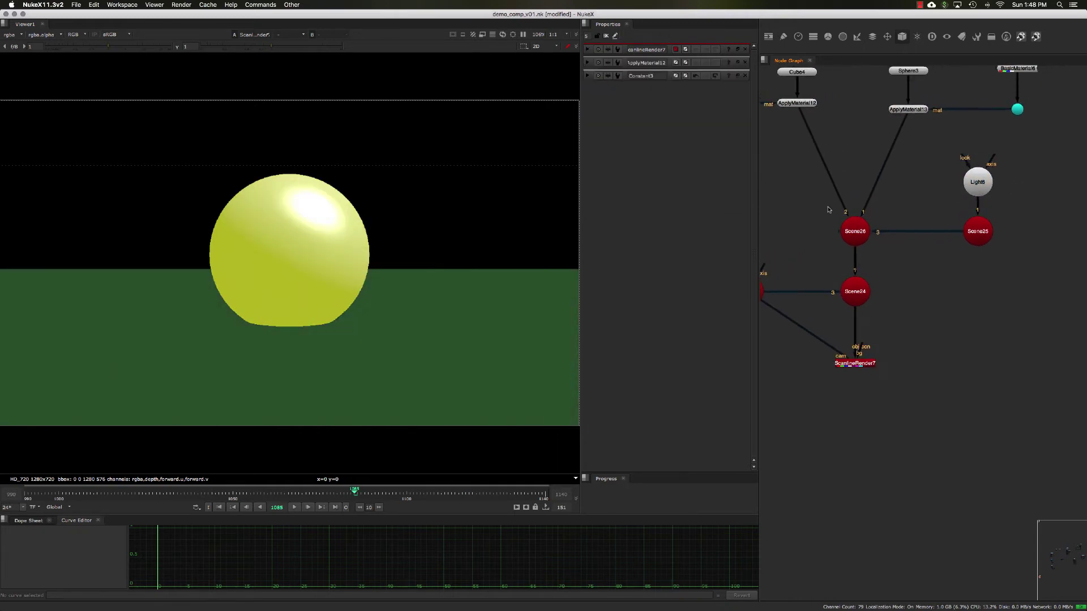
- Set the directional light's intensity to 1
{"action": "left_click_drag", "start_coordinate": [819, 208], "coordinate": [1011, 287]}
{"action": "middle_click_drag", "start_coordinate": [928, 148], "coordinate": [938, 212]}
{"action": "left_click", "coordinate": [938, 211]}
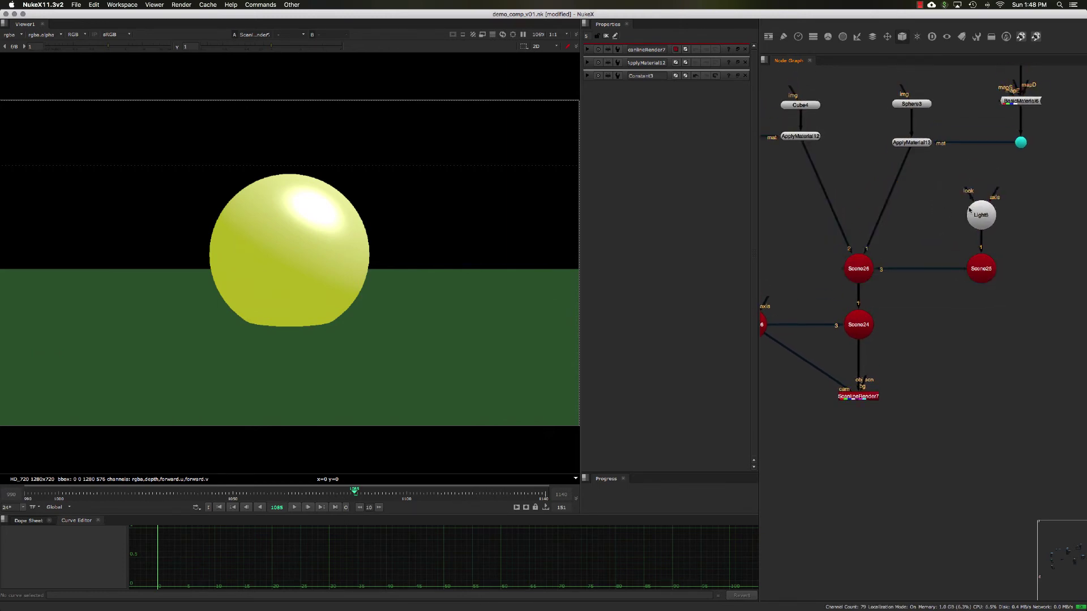
{"action": "double_click", "coordinate": [969, 210]}
{"action": "double_click", "coordinate": [668, 100]}
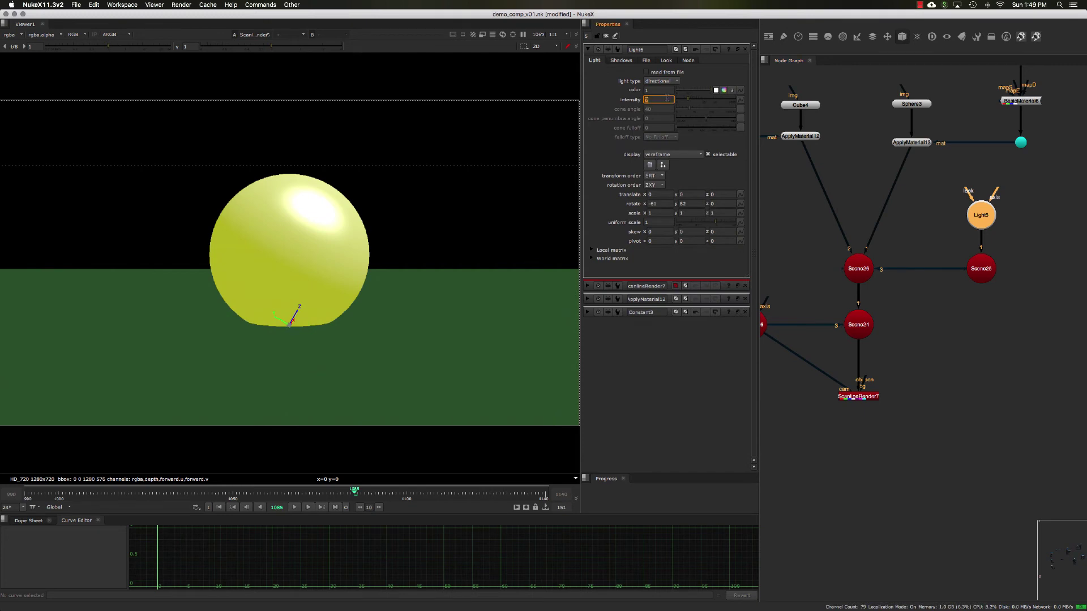
{"action": "type", "text": "1"}
{"action": "key", "text": "Tab"}
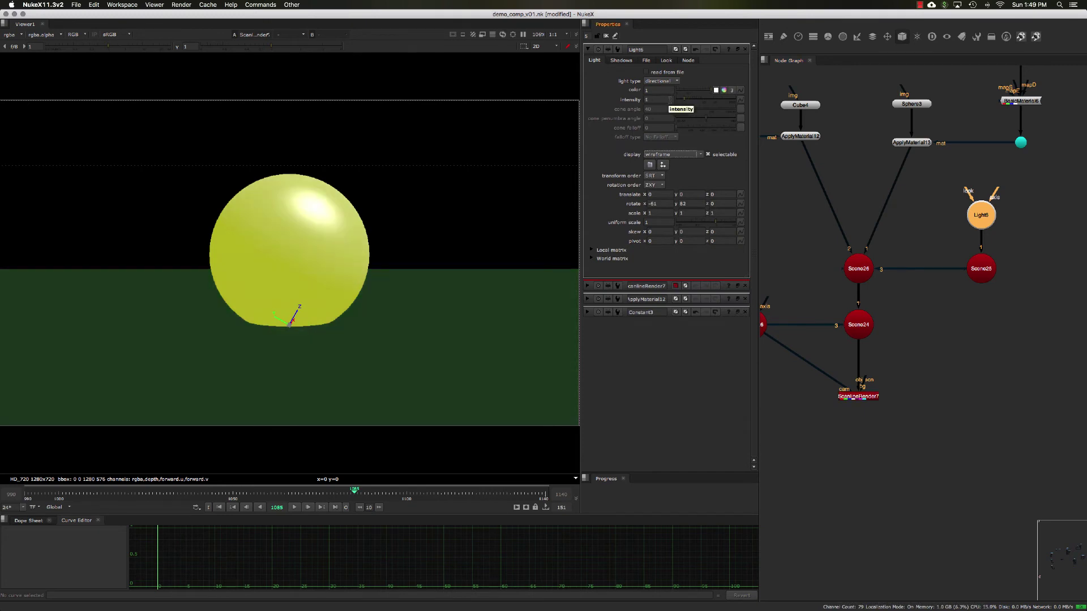
- Open the yellow sphere's BasicMaterial properties in a floating window
{"action": "left_click", "coordinate": [941, 210]}
{"action": "middle_click_drag", "start_coordinate": [952, 185], "coordinate": [936, 214]}
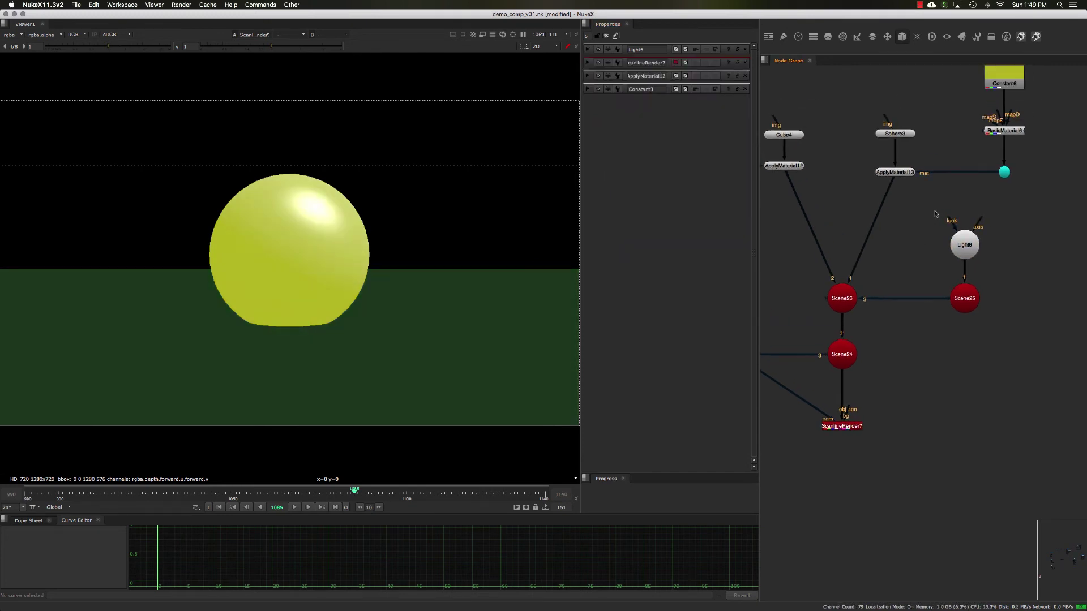
{"action": "middle_click_drag", "start_coordinate": [952, 158], "coordinate": [984, 194]}
{"action": "scroll", "coordinate": [959, 184], "scroll_direction": "up", "scroll_amount": 3}
{"action": "double_click", "coordinate": [982, 181]}
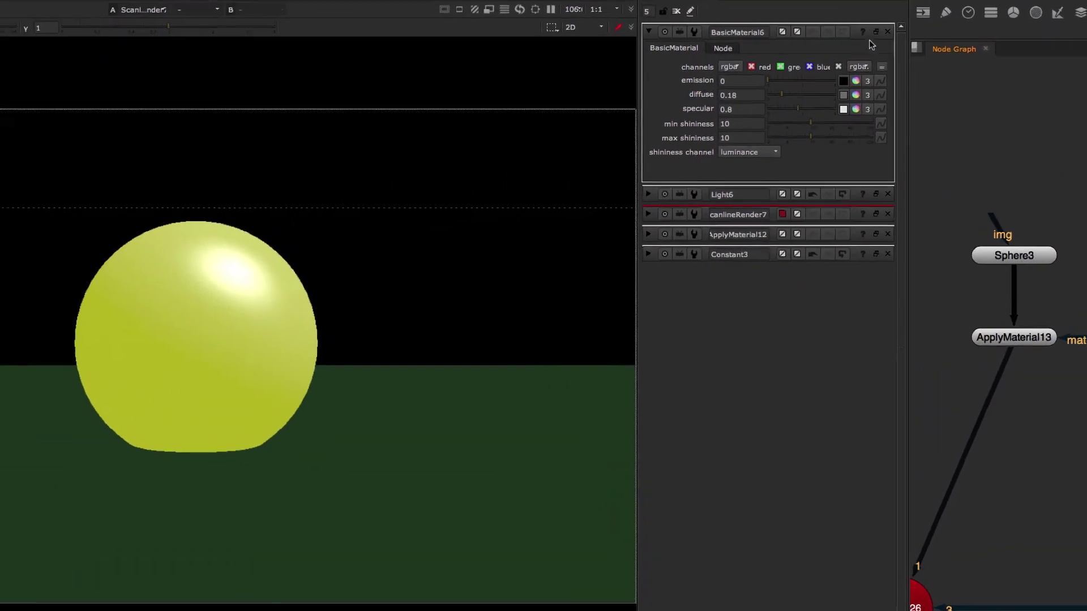
{"action": "left_click", "coordinate": [737, 49]}
{"action": "left_click_drag", "start_coordinate": [759, 33], "coordinate": [747, 110]}
- Set the sphere material's diffuse to 0.28 and specular to 0.5
{"action": "left_click", "coordinate": [726, 185]}
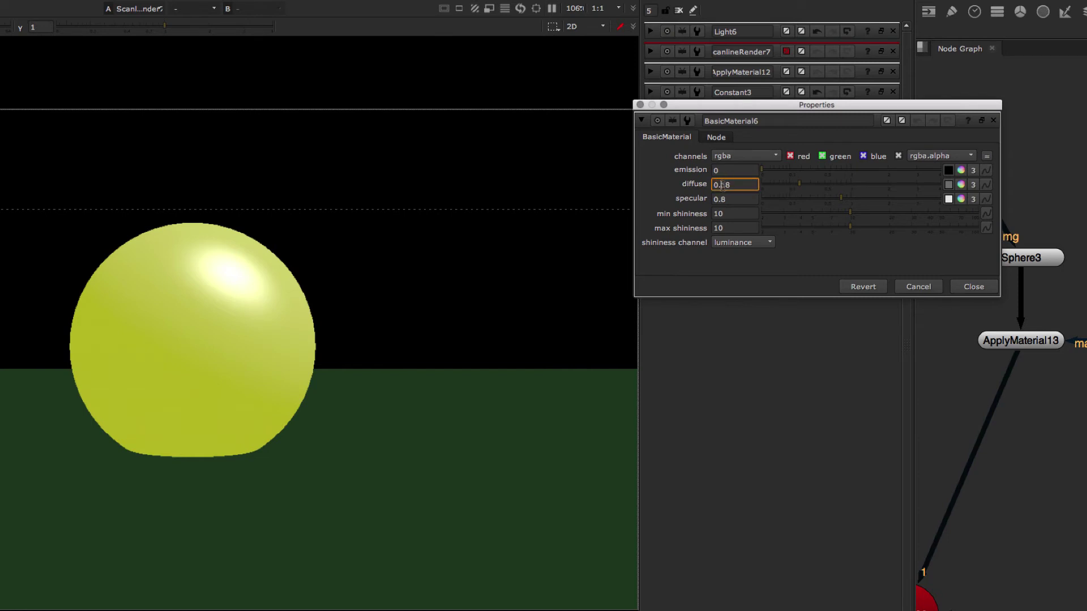
{"action": "key", "text": "Down"}
{"action": "key", "text": "Up"}
{"action": "key", "text": "Up"}
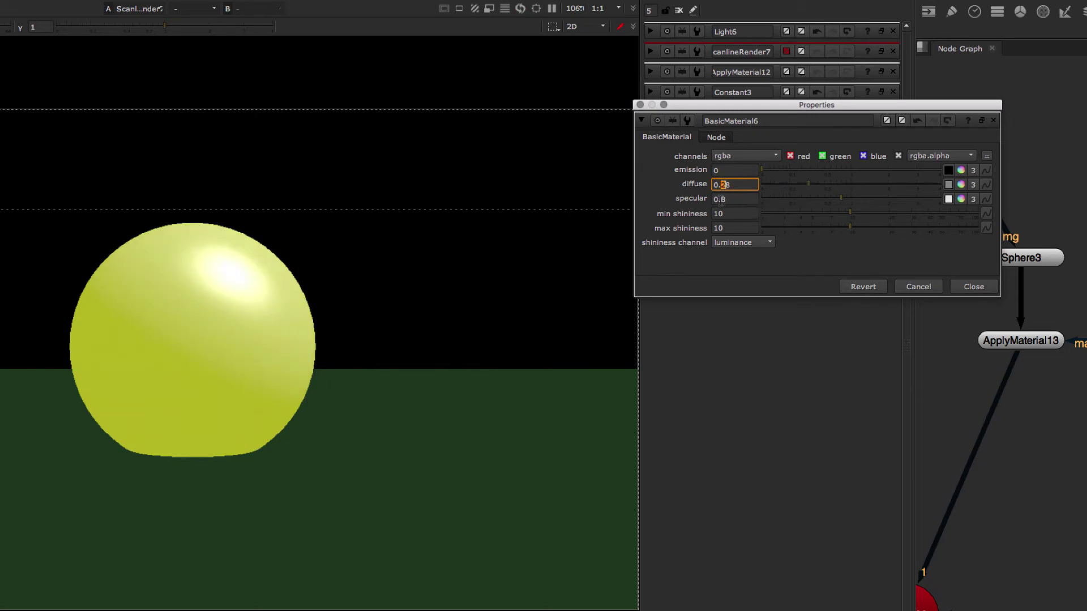
{"action": "left_click", "coordinate": [721, 199]}
{"action": "key", "text": "Down"}
{"action": "key", "text": "Down"}
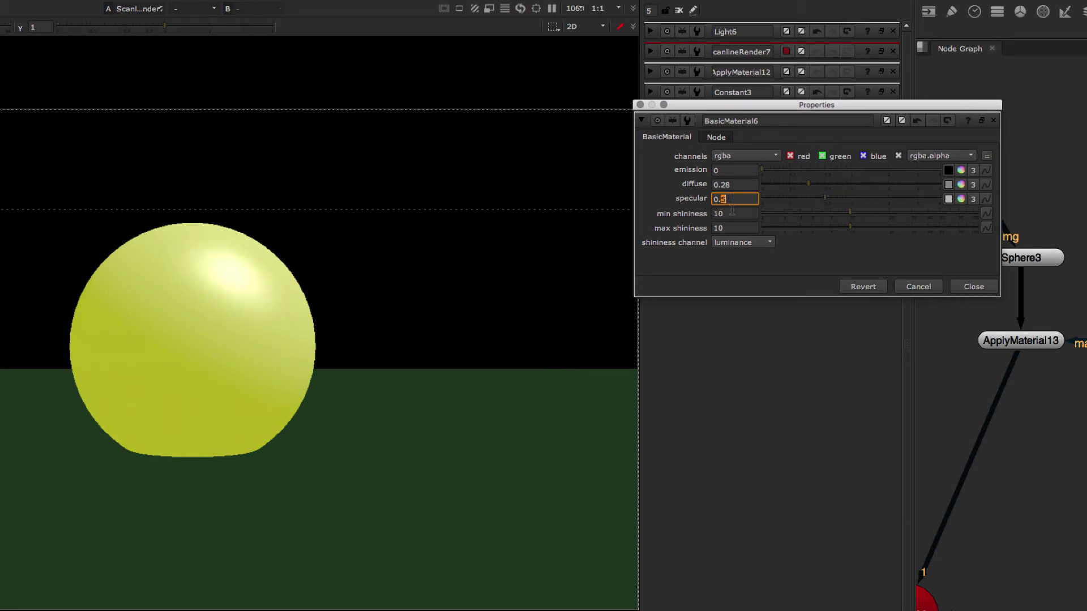
- Set the sphere material's min shininess to 5 and max shininess to 30.5, and close its properties
{"action": "key", "text": "Tab"}
{"action": "type", "text": "5"}
{"action": "key", "text": "Tab"}
{"action": "left_click_drag", "start_coordinate": [846, 227], "coordinate": [911, 225]}
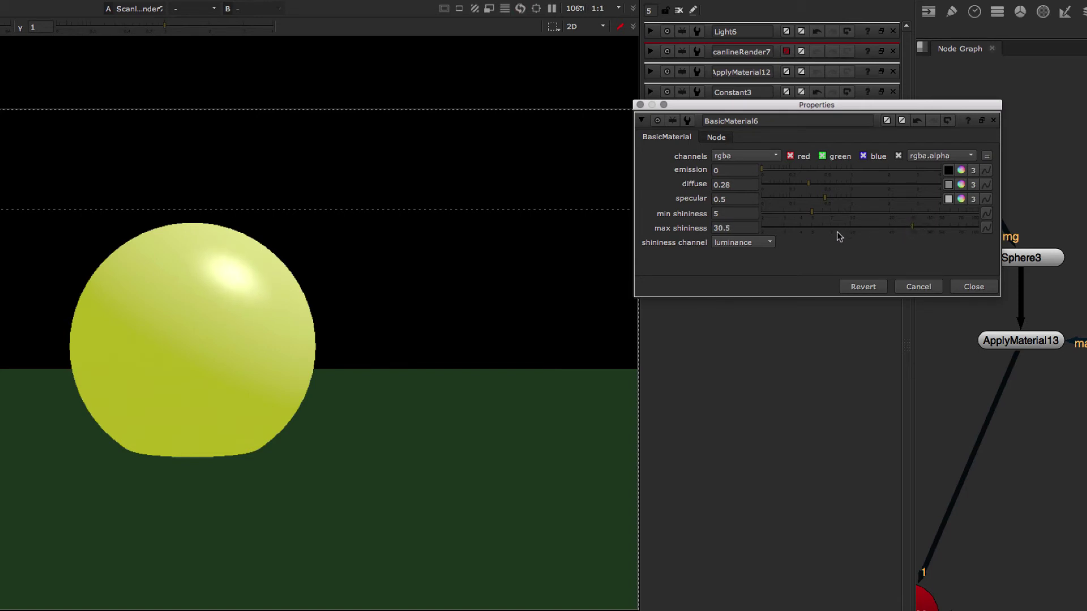
{"action": "left_click", "coordinate": [968, 286]}
- Open the green cube's BasicMaterial properties in a floating window
{"action": "middle_click_drag", "start_coordinate": [934, 309], "coordinate": [1086, 347]}
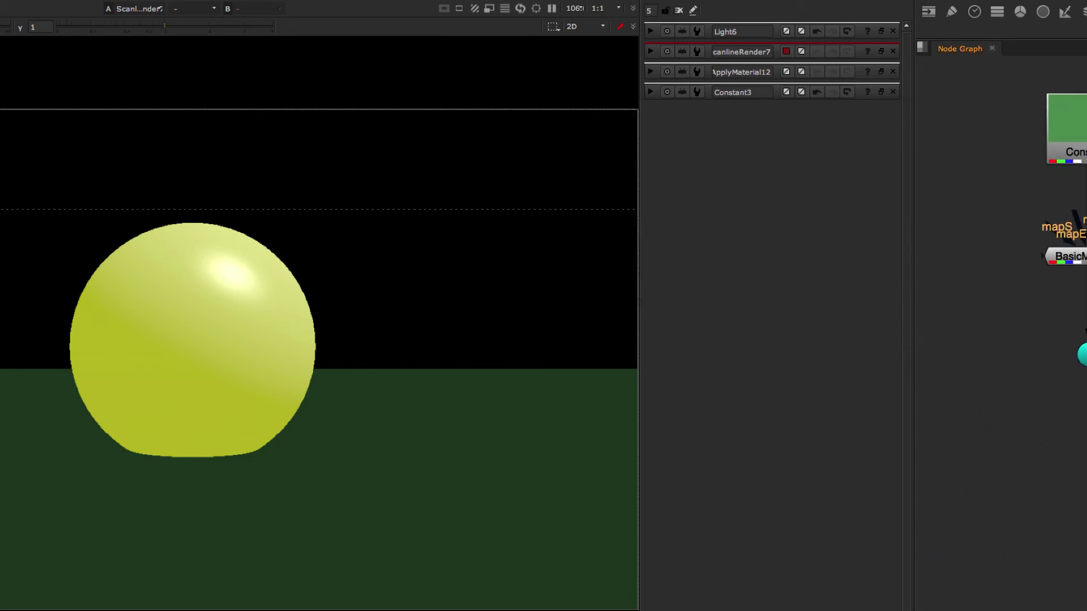
{"action": "scroll", "coordinate": [1064, 340], "scroll_direction": "down", "scroll_amount": 2}
{"action": "double_click", "coordinate": [1064, 294]}
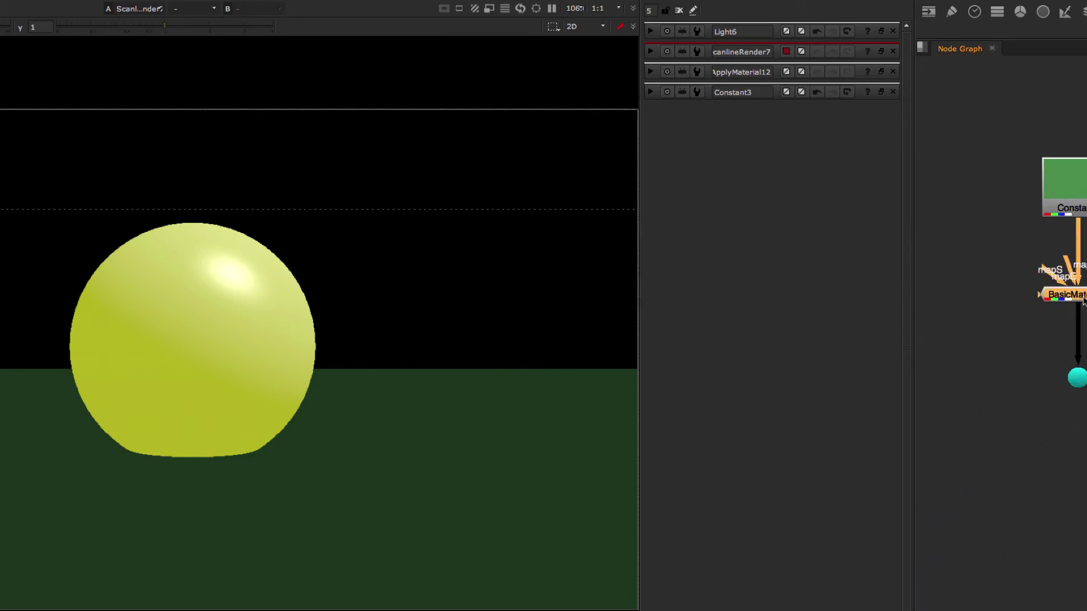
{"action": "left_click", "coordinate": [882, 30]}
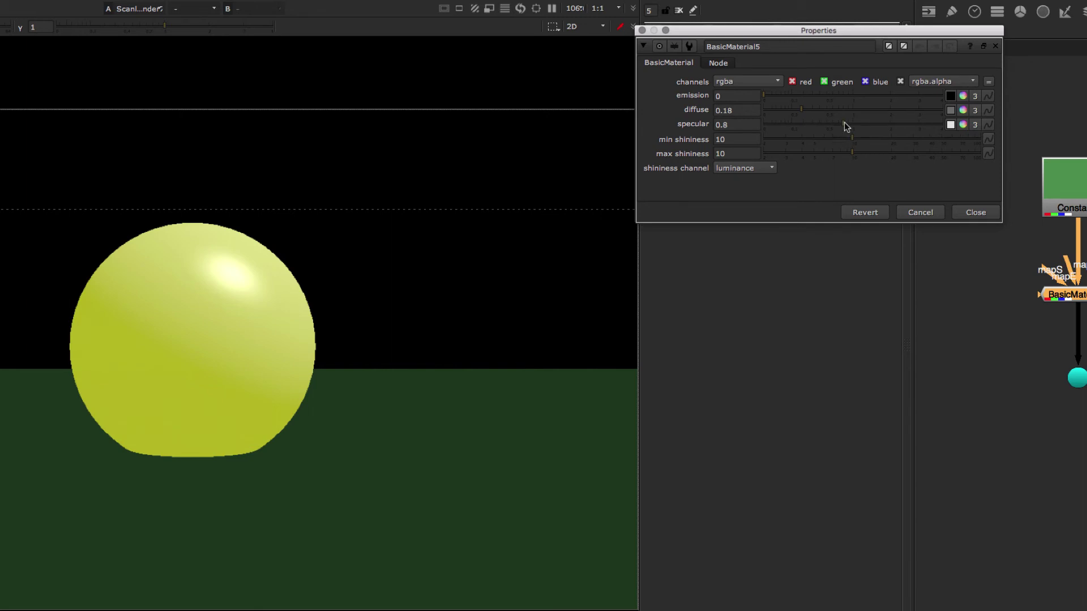
- Set the green cube material's diffuse to 0.22 and specular to 0.84, and close its properties
{"action": "left_click", "coordinate": [805, 108]}
{"action": "left_click", "coordinate": [849, 125]}
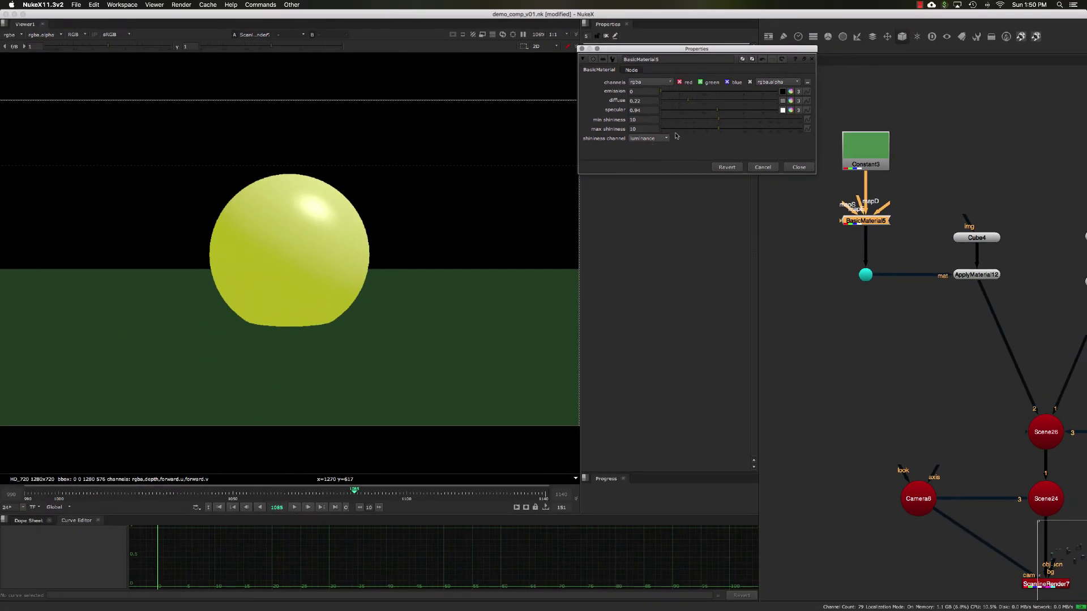
{"action": "left_click", "coordinate": [799, 167]}
- Duplicate the scene's light and place the unconnected copy beside the original
{"action": "middle_click_drag", "start_coordinate": [967, 386], "coordinate": [870, 335]}
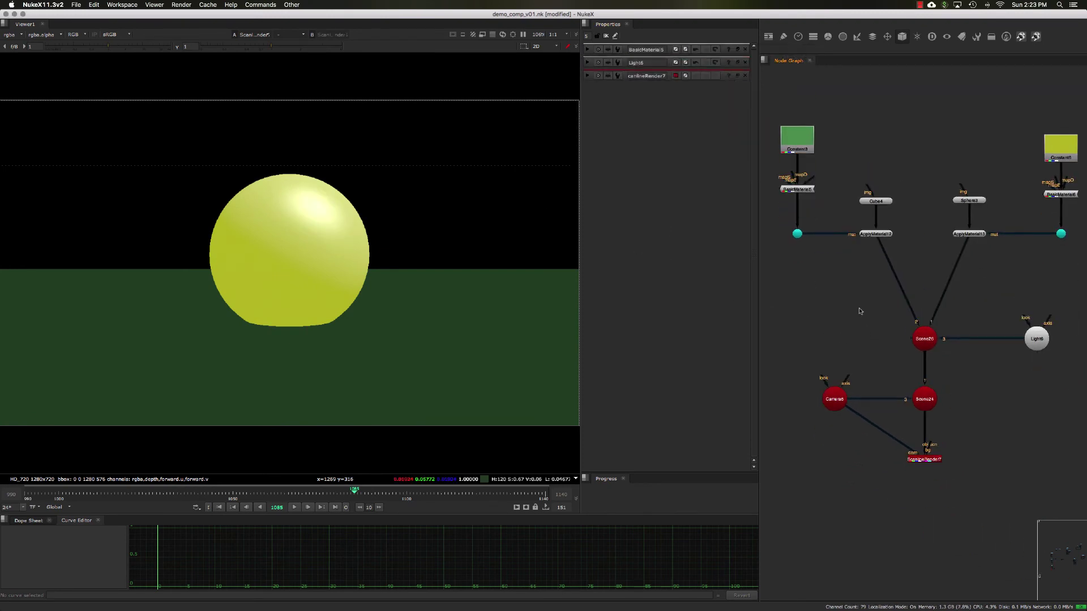
{"action": "middle_click_drag", "start_coordinate": [891, 327], "coordinate": [869, 318]}
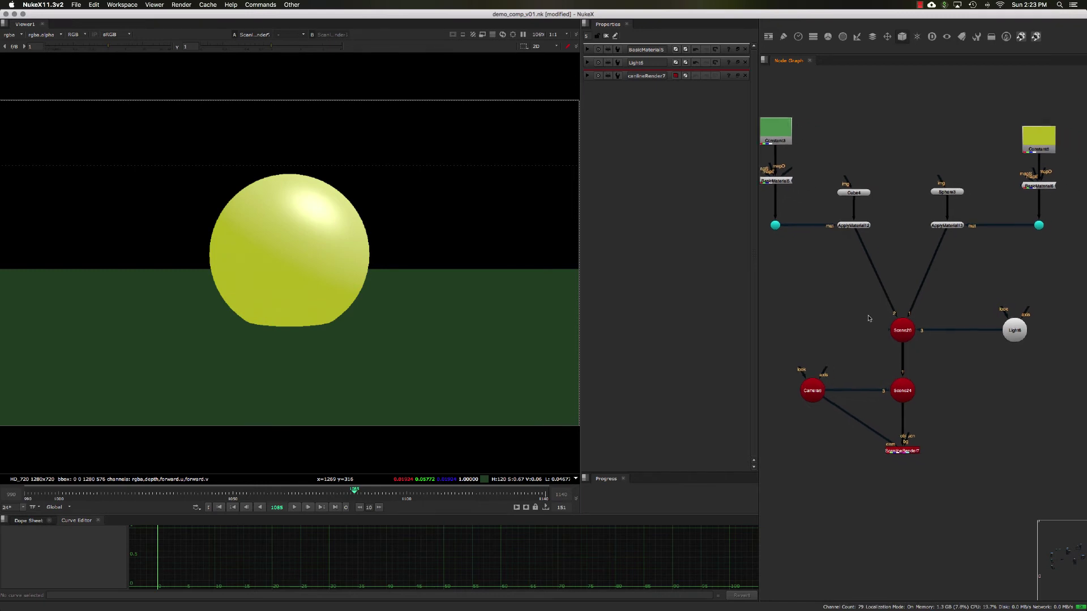
{"action": "middle_click_drag", "start_coordinate": [967, 355], "coordinate": [944, 352]}
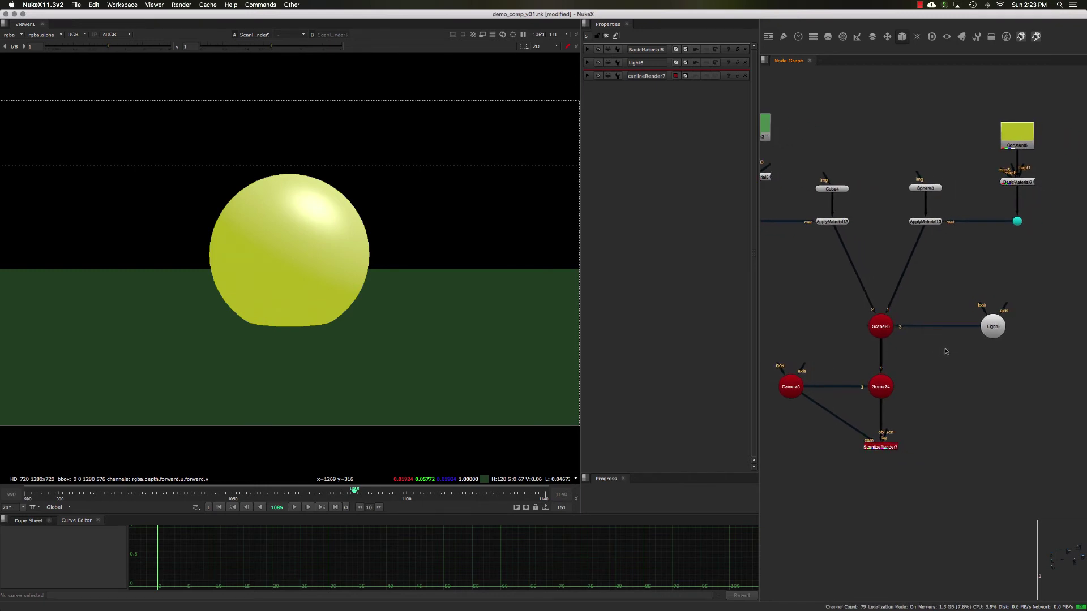
{"action": "scroll", "coordinate": [933, 356], "scroll_direction": "up", "scroll_amount": 2}
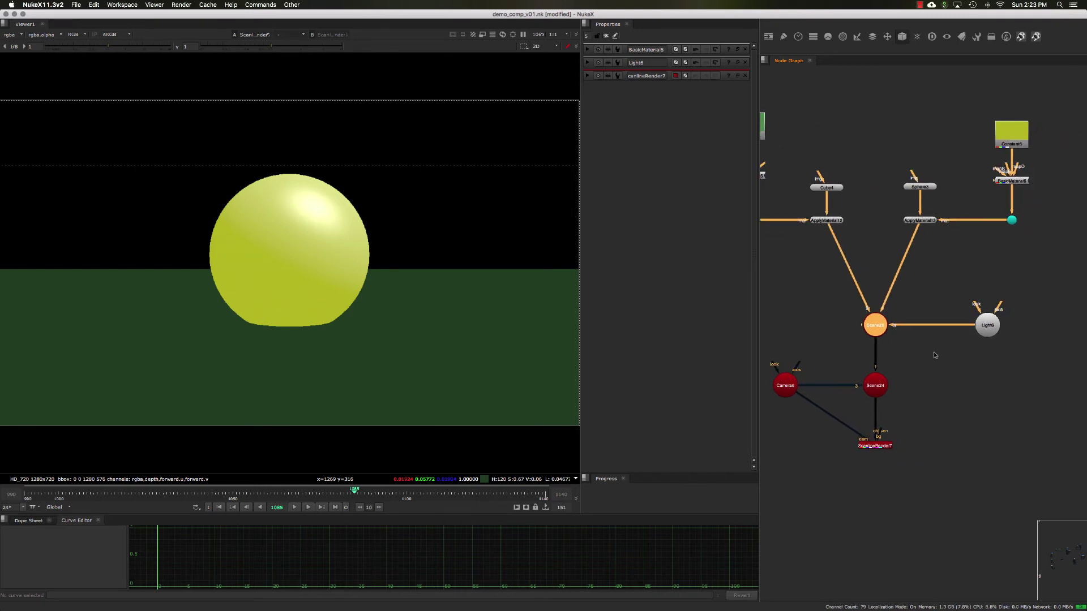
{"action": "double_click", "coordinate": [989, 321]}
{"action": "left_click", "coordinate": [975, 349]}
{"action": "left_click", "coordinate": [988, 320]}
{"action": "middle_click_drag", "start_coordinate": [975, 349], "coordinate": [933, 346]}
{"action": "left_click", "coordinate": [991, 331]}
{"action": "key", "text": "super+v"}
{"action": "left_click_drag", "start_coordinate": [1001, 327], "coordinate": [1013, 313]}
{"action": "left_click", "coordinate": [962, 339]}
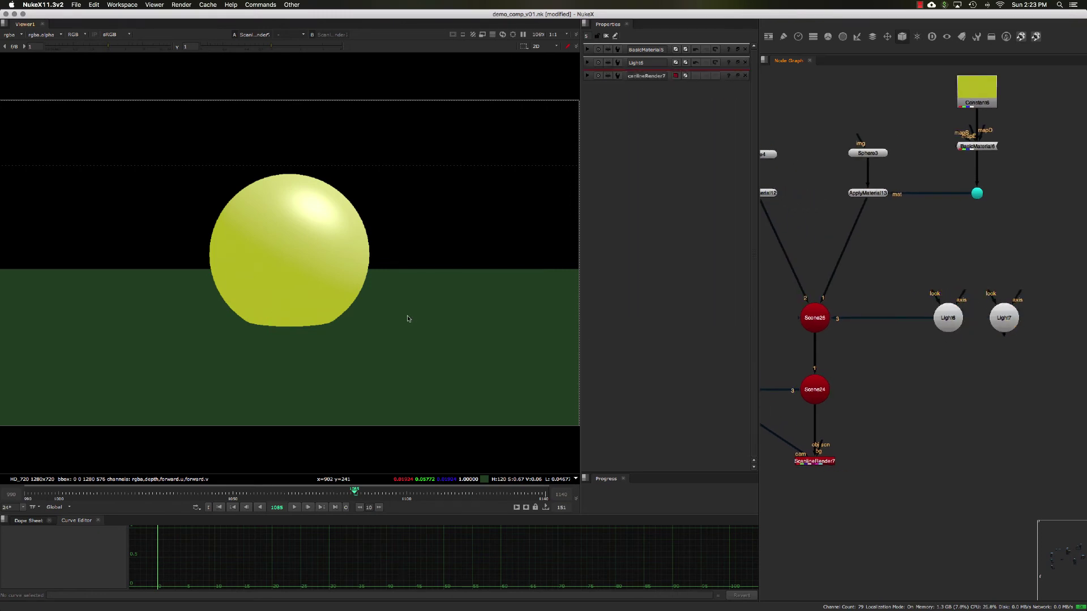
- Switch the viewer to 3D and insert a Scene node between the original light and Scene26, with the light placed above it
{"action": "key", "text": "Tab"}
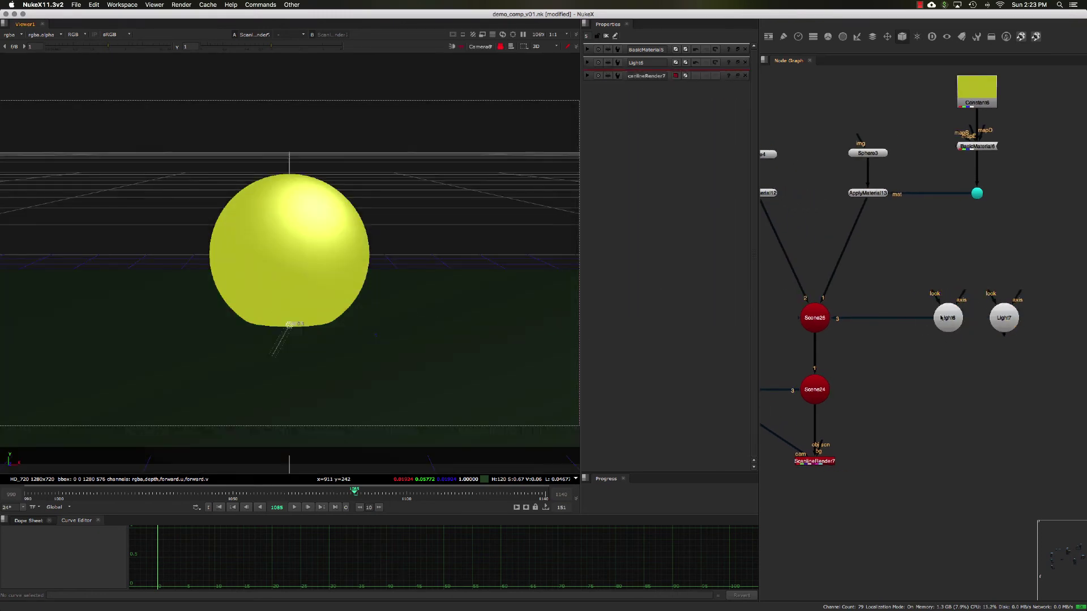
{"action": "left_click", "coordinate": [999, 322]}
{"action": "left_click_drag", "start_coordinate": [856, 342], "coordinate": [881, 324]}
{"action": "key", "text": "alt+c"}
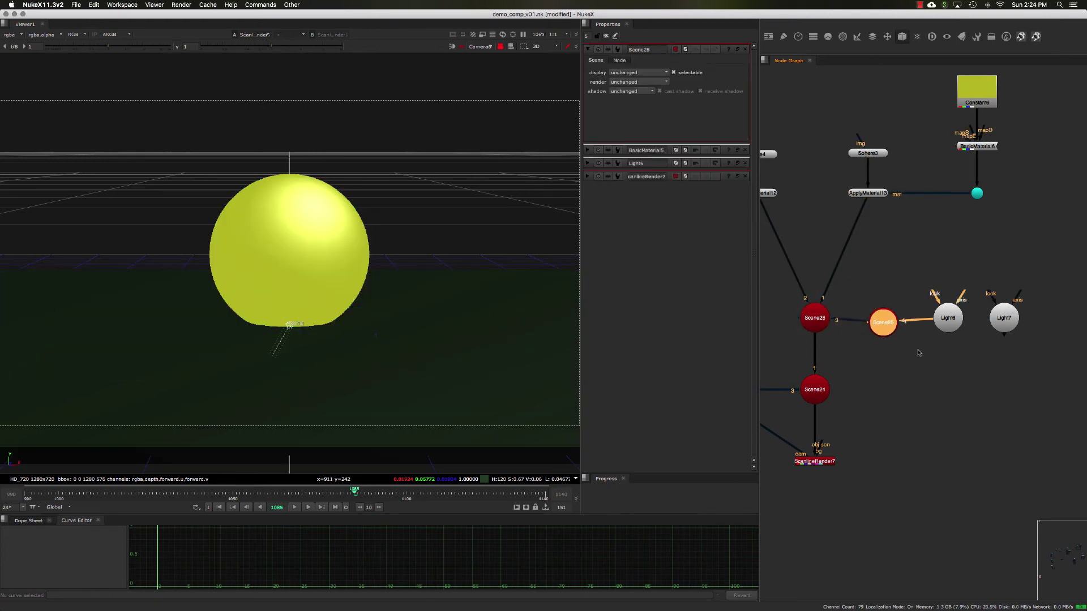
{"action": "left_click_drag", "start_coordinate": [947, 320], "coordinate": [941, 280]}
{"action": "left_click_drag", "start_coordinate": [874, 330], "coordinate": [933, 323]}
{"action": "left_click_drag", "start_coordinate": [939, 277], "coordinate": [940, 265]}
{"action": "left_click", "coordinate": [908, 294]}
{"action": "middle_click_drag", "start_coordinate": [907, 293], "coordinate": [886, 303]}
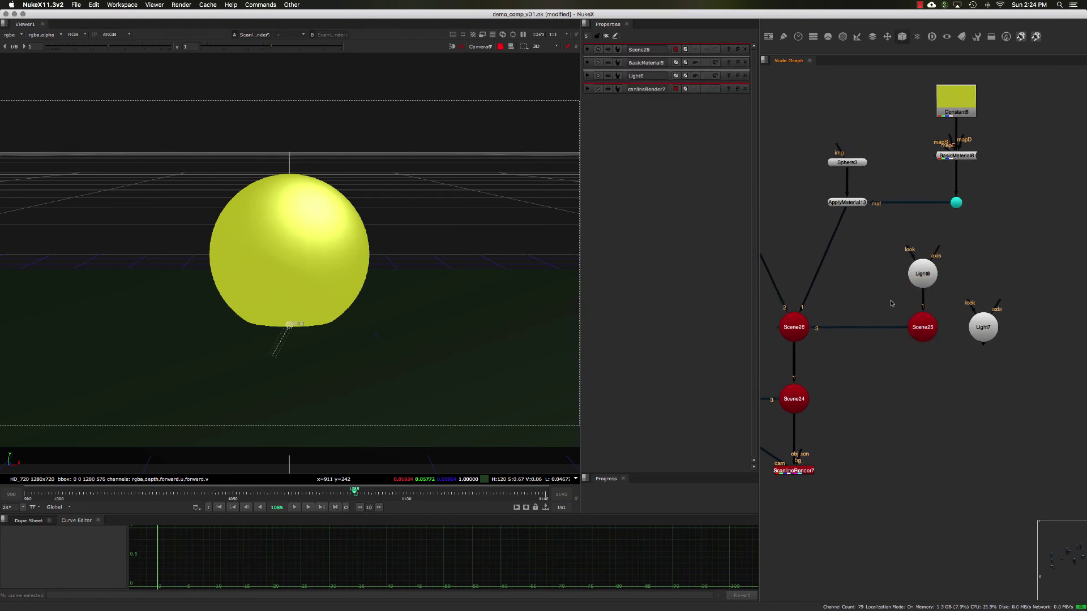
- Open the duplicated light's properties in a floating window and change its light type to point
{"action": "left_click_drag", "start_coordinate": [983, 327], "coordinate": [974, 294]}
{"action": "double_click", "coordinate": [976, 294]}
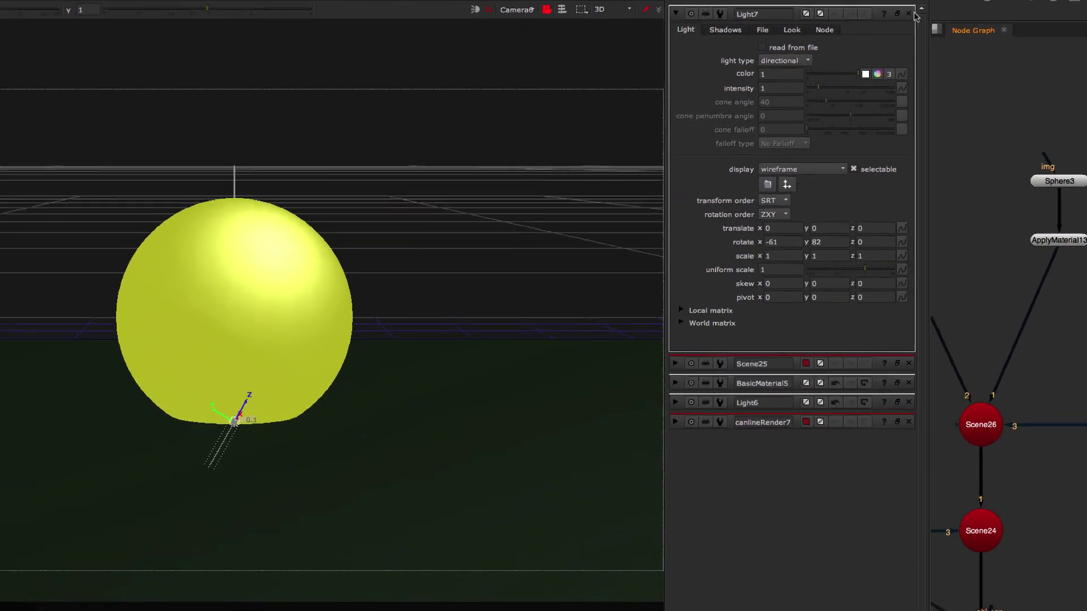
{"action": "left_click", "coordinate": [897, 13]}
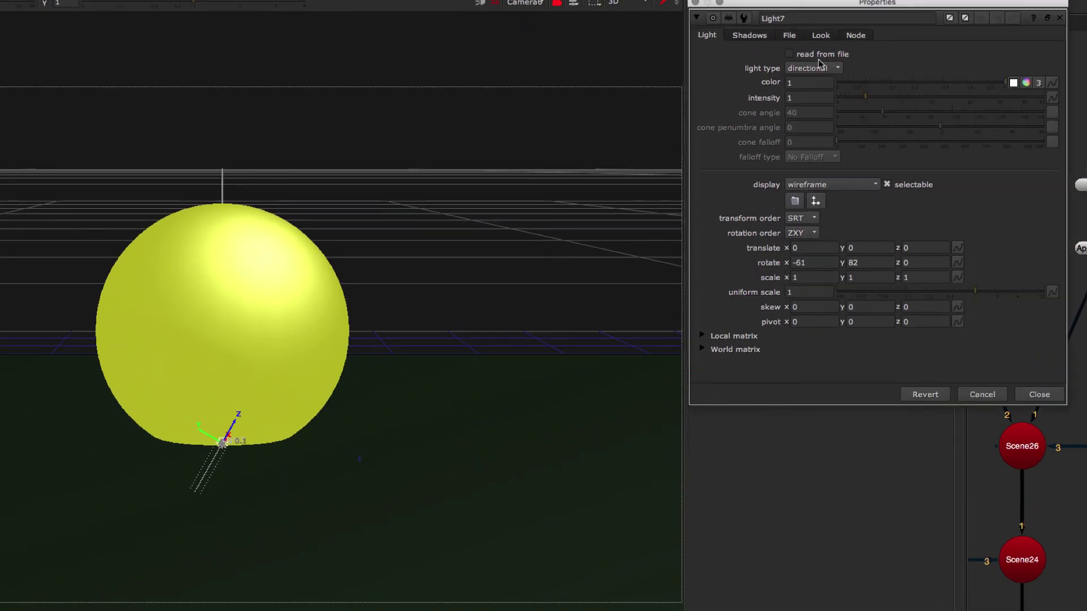
{"action": "left_click", "coordinate": [819, 68]}
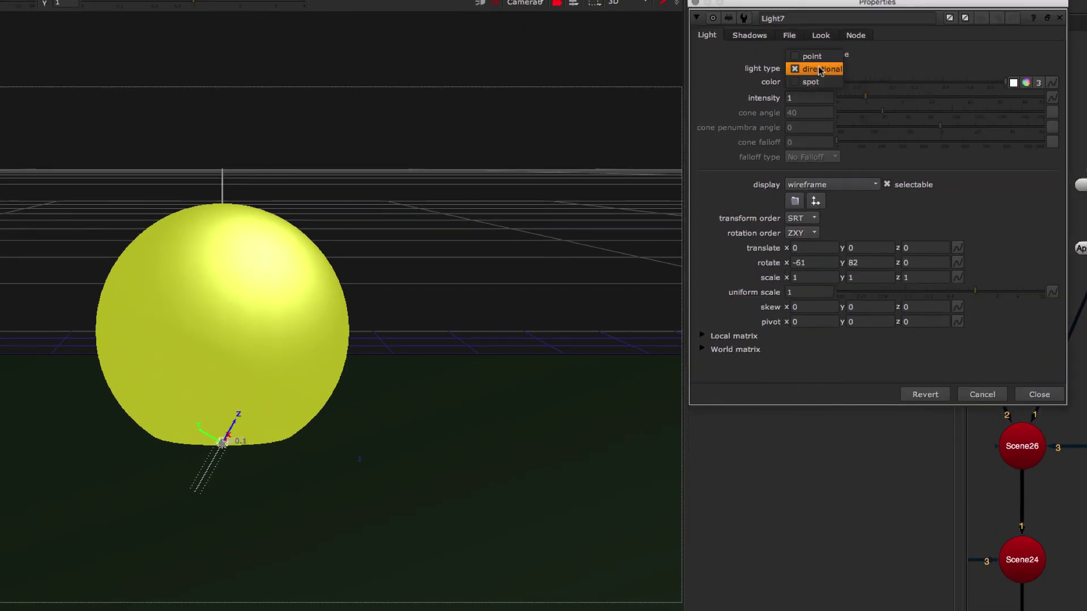
{"action": "left_click", "coordinate": [821, 57]}
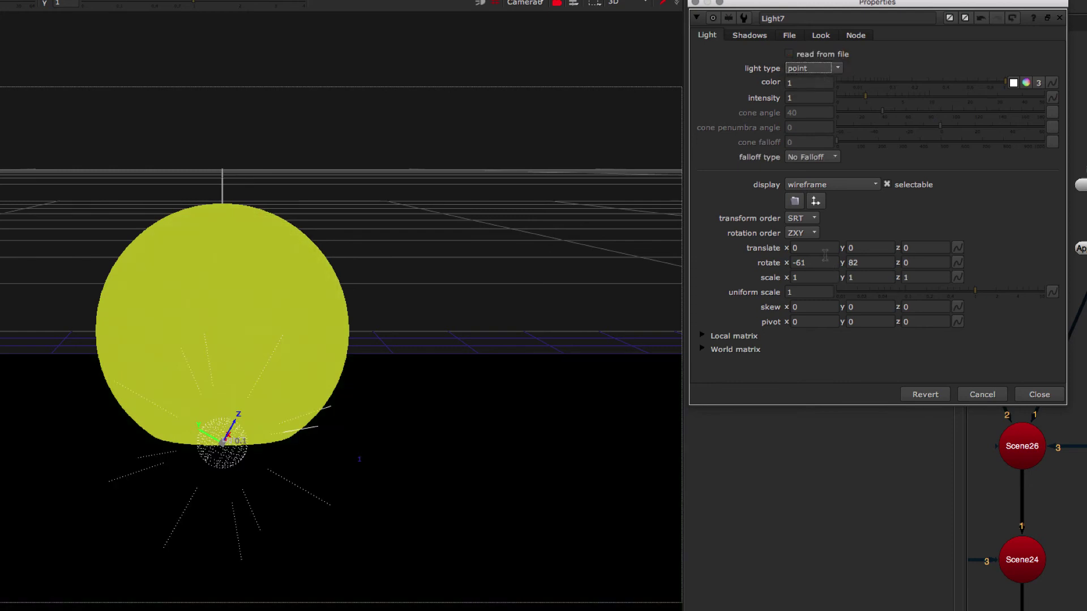
- Reset the point light's X and Y rotation to 0
{"action": "left_click", "coordinate": [822, 263]}
{"action": "type", "text": "0"}
{"action": "key", "text": "Tab"}
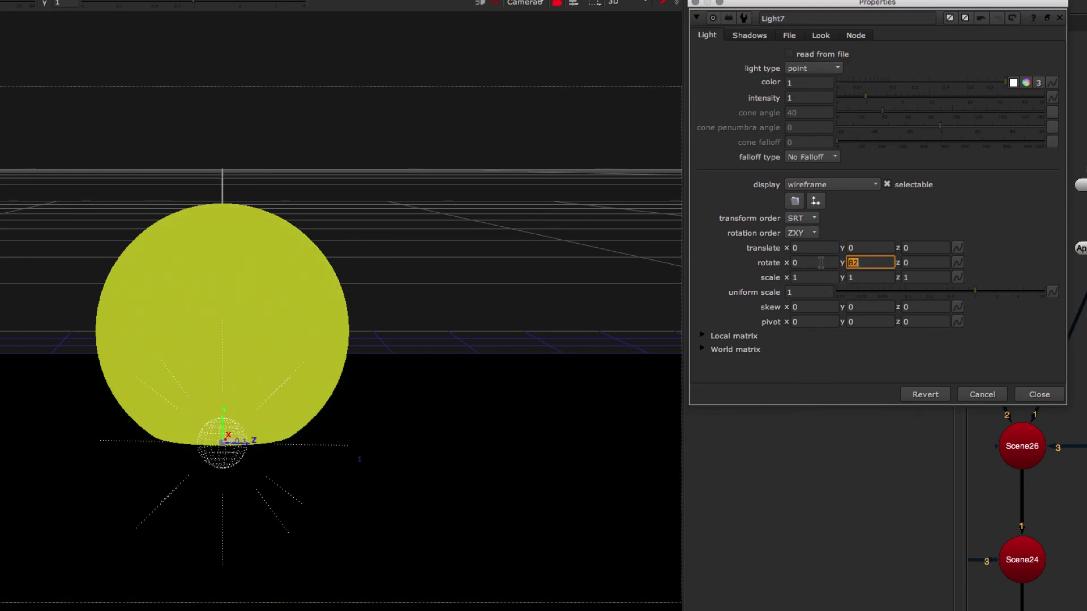
{"action": "type", "text": "0"}
{"action": "key", "text": "Tab"}
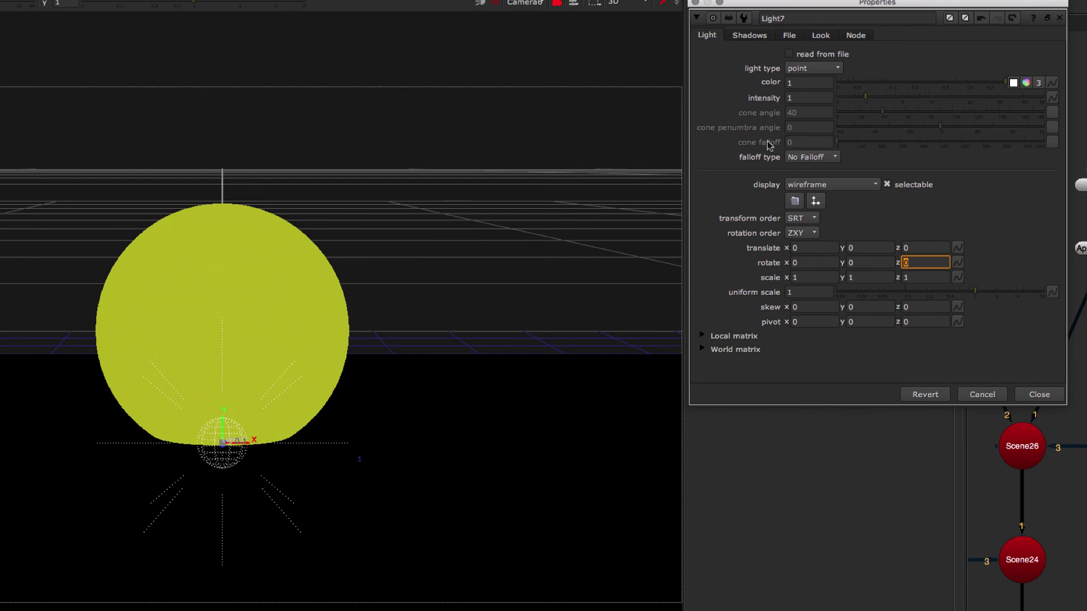
- Raise the point light's intensity to 2 and then to 4
{"action": "left_click", "coordinate": [810, 97]}
{"action": "type", "text": "2"}
{"action": "key", "text": "Tab"}
{"action": "left_click", "coordinate": [807, 96]}
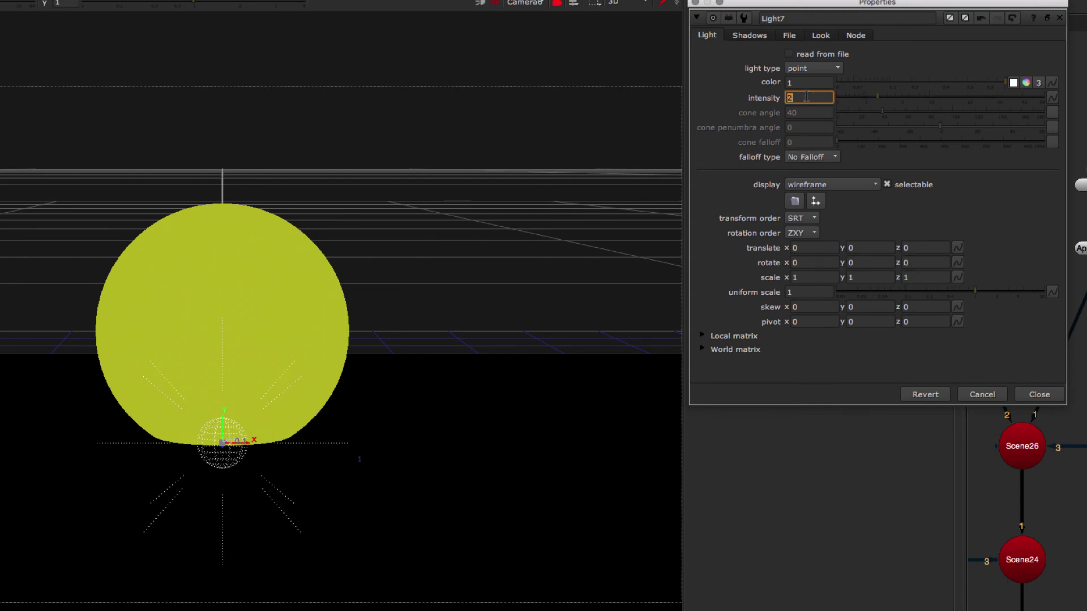
{"action": "type", "text": "4"}
{"action": "key", "text": "Tab"}
- Raise the point light above the sphere by setting its Y translation to 12
{"action": "left_click", "coordinate": [815, 263]}
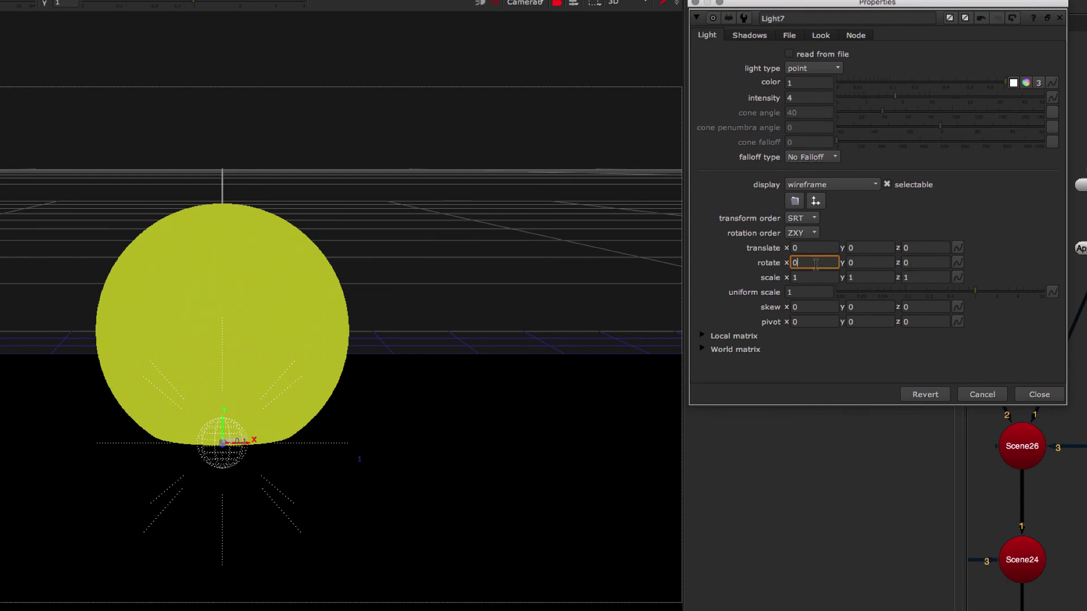
{"action": "left_click", "coordinate": [866, 251]}
{"action": "key", "text": "super+z"}
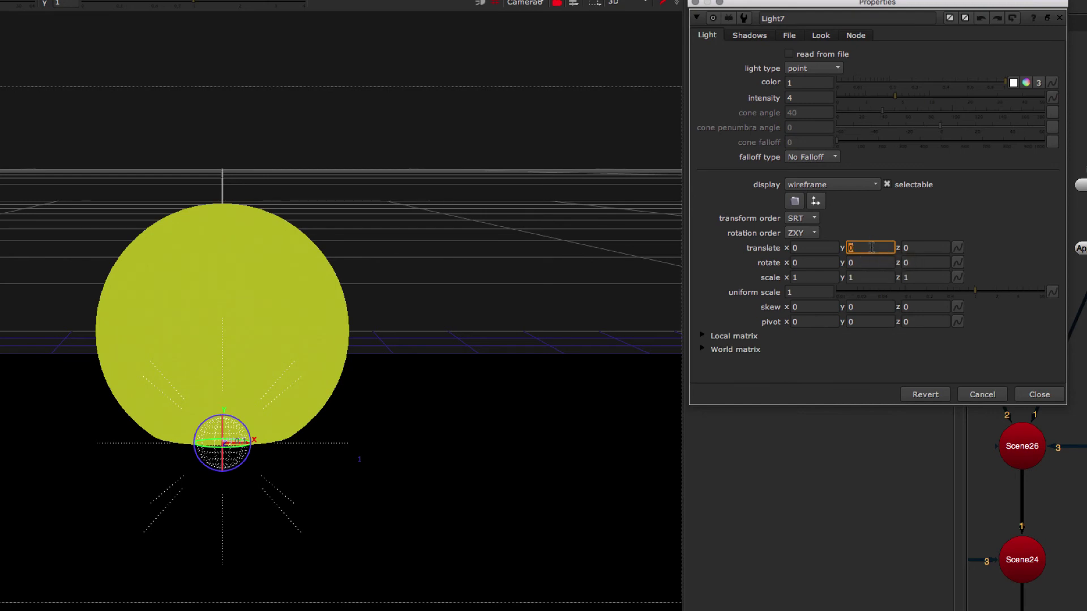
{"action": "type", "text": "12"}
{"action": "key", "text": "Tab"}
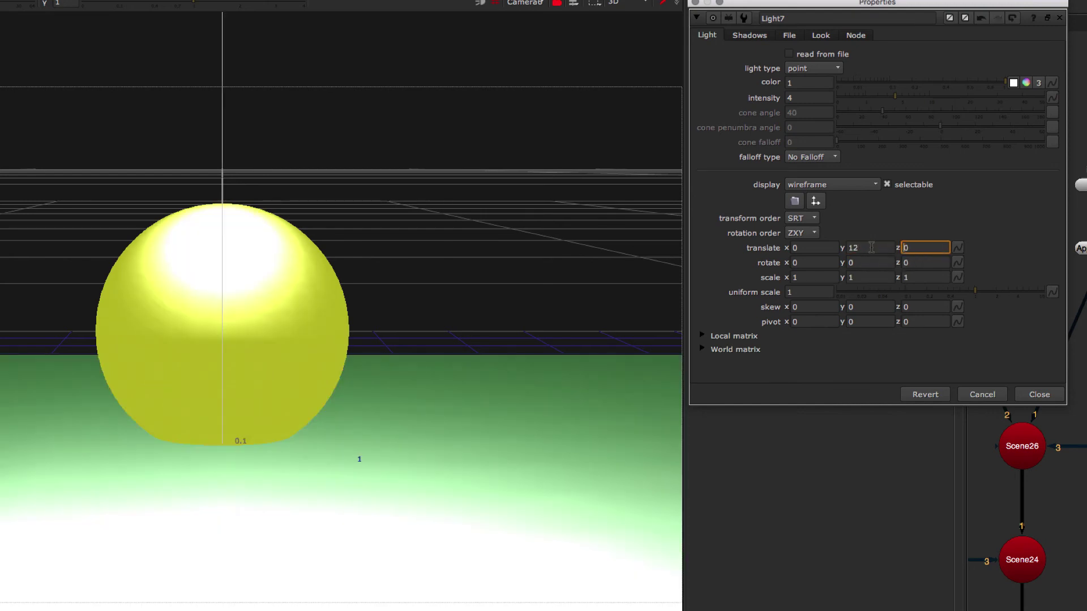
- Lower the point light to a Y translation of 3, trying neighbouring heights for comparison
{"action": "left_click", "coordinate": [872, 247]}
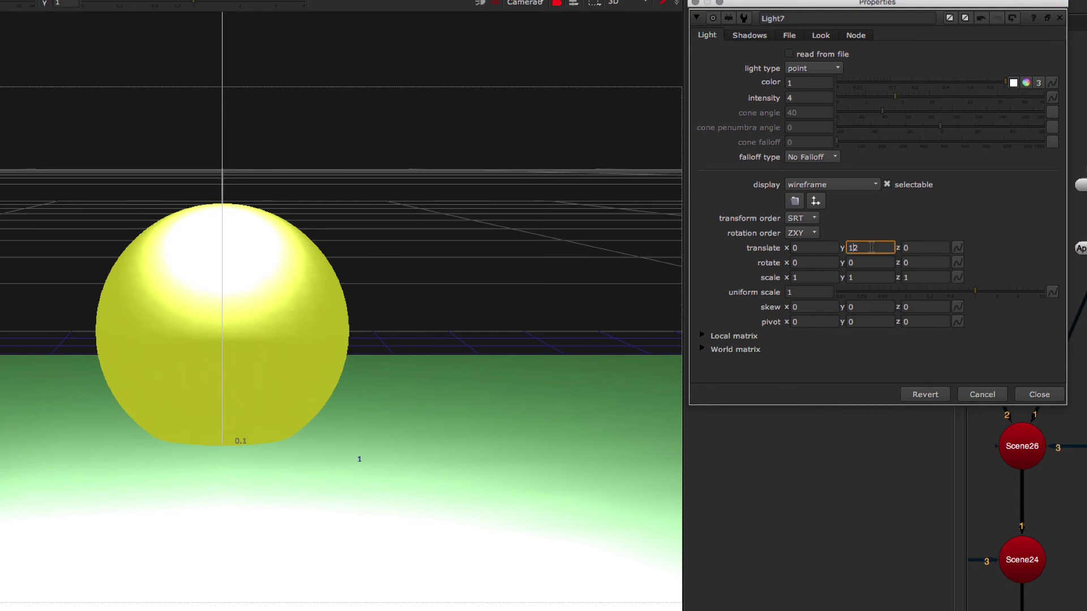
{"action": "key", "text": "BackSpace"}
{"action": "key", "text": "BackSpace"}
{"action": "type", "text": "3"}
{"action": "key", "text": "Return"}
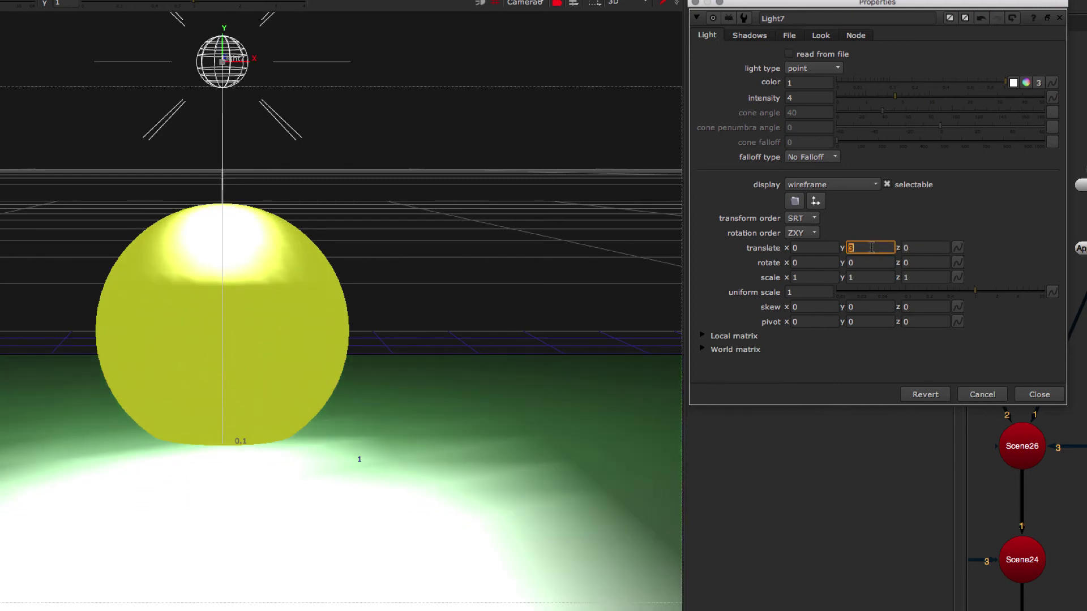
{"action": "key", "text": "Up"}
{"action": "key", "text": "Down"}
{"action": "key", "text": "Down"}
{"action": "key", "text": "Up"}
{"action": "key", "text": "Up"}
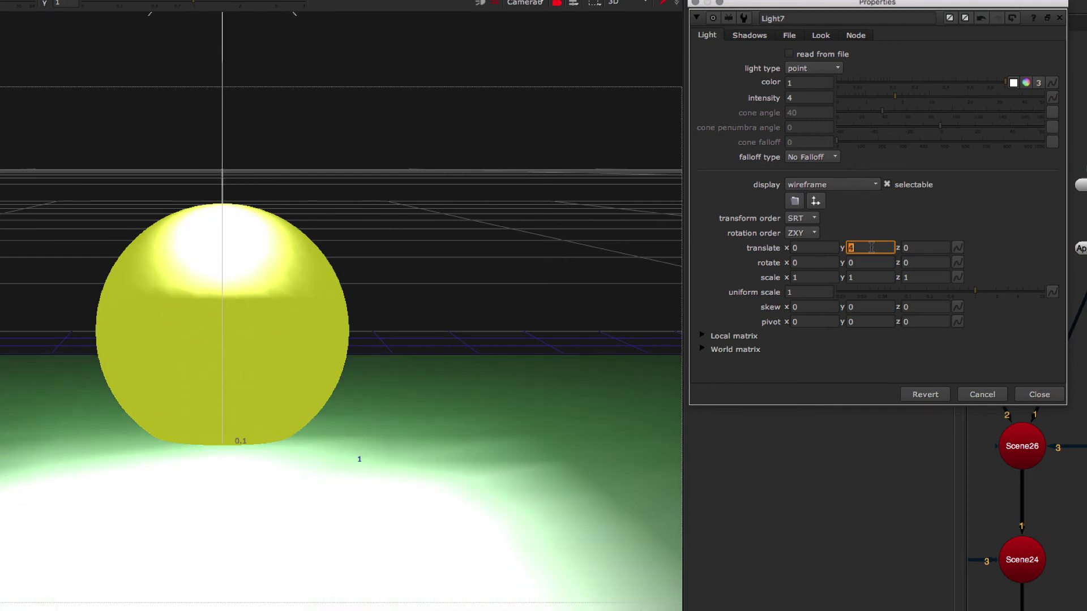
{"action": "key", "text": "Down"}
- Move the point light towards the camera by setting its Z translation to 2
{"action": "key", "text": "Tab"}
{"action": "key", "text": "Up"}
{"action": "key", "text": "Up"}
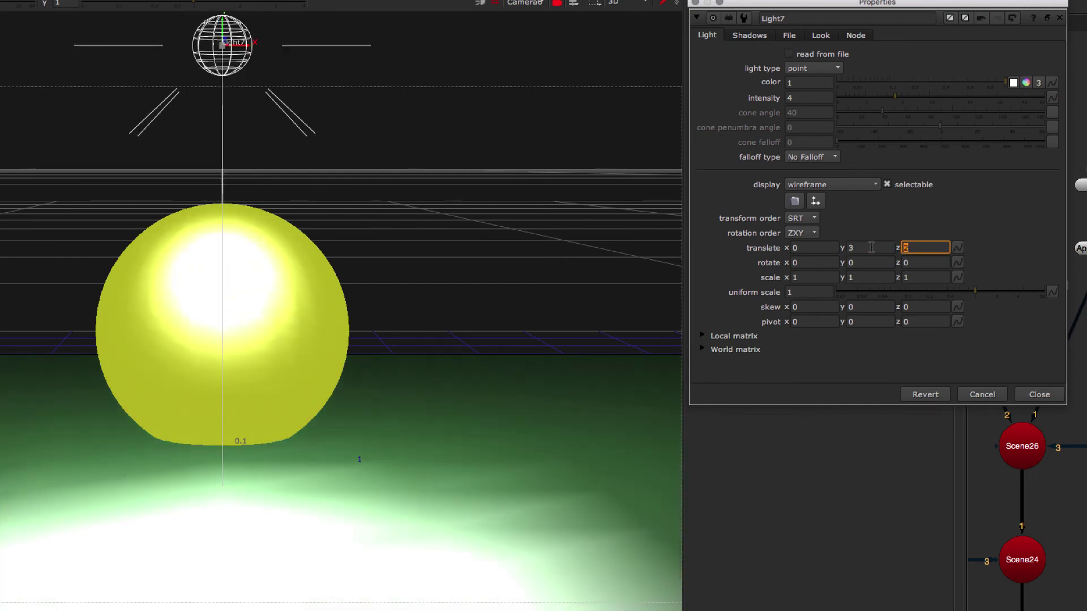
{"action": "key", "text": "Down"}
{"action": "key", "text": "Up"}
{"action": "key", "text": "Down"}
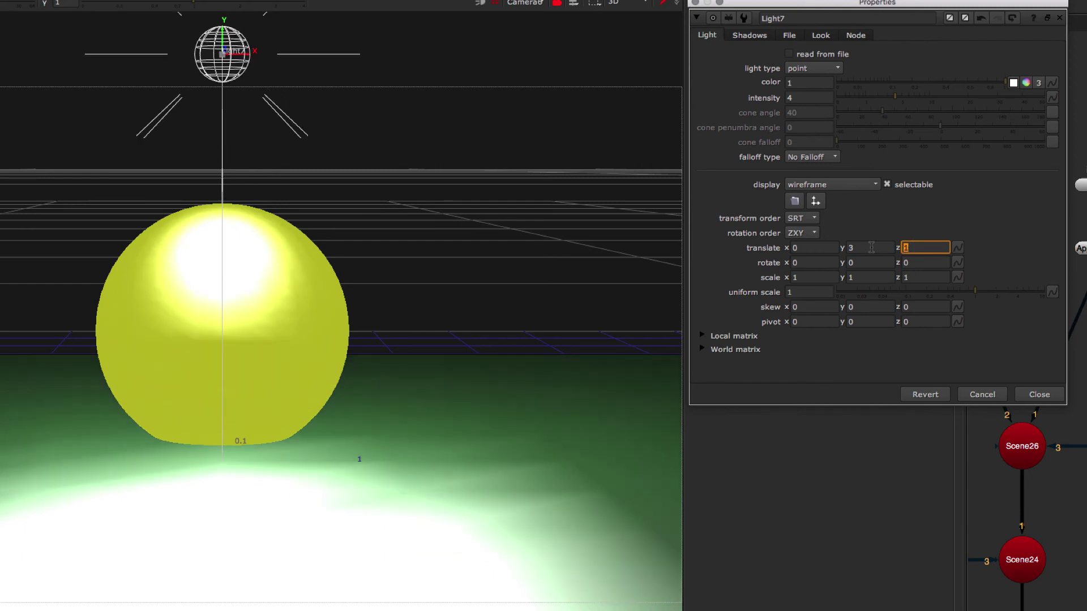
{"action": "key", "text": "Up"}
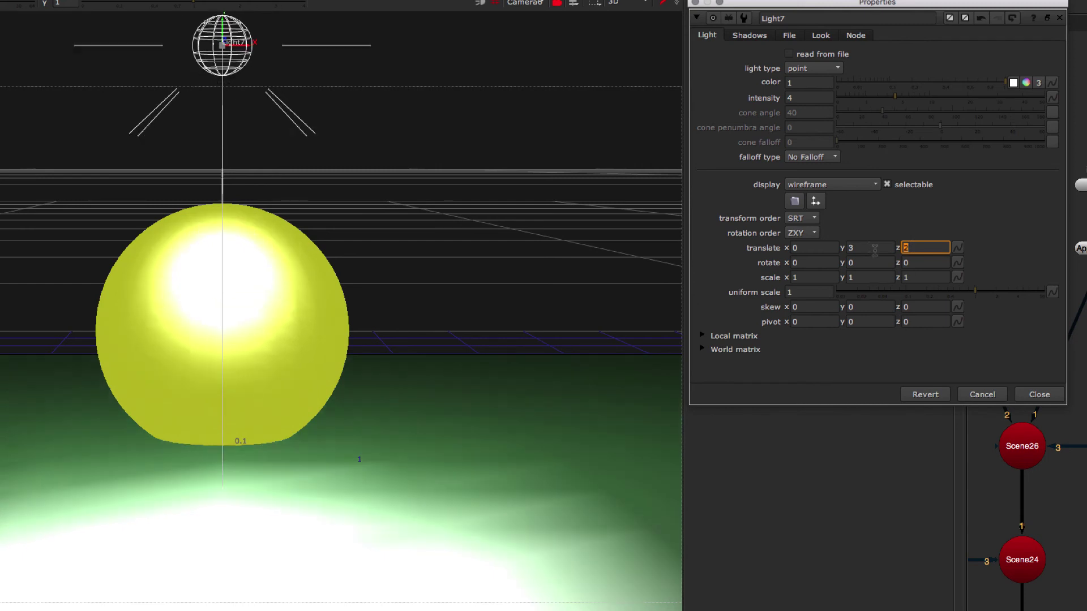
- Try an intensity of 2 on the point light, and settle on 1
{"action": "left_click", "coordinate": [807, 85]}
{"action": "left_click", "coordinate": [802, 96]}
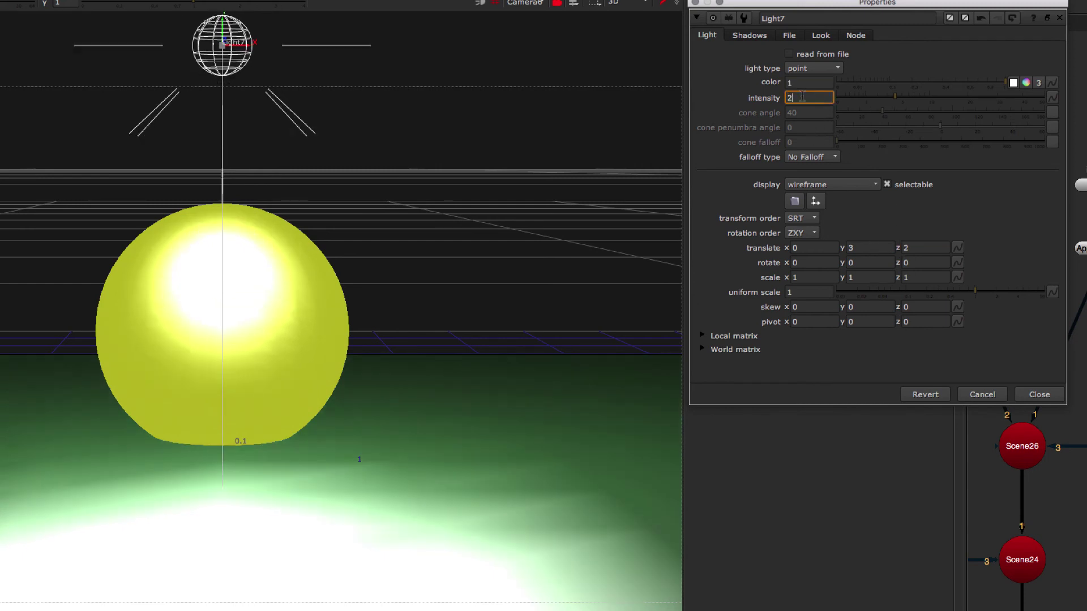
{"action": "key", "text": "Tab"}
{"action": "left_click", "coordinate": [802, 97]}
{"action": "key", "text": "BackSpace"}
{"action": "type", "text": "1"}
{"action": "key", "text": "Tab"}
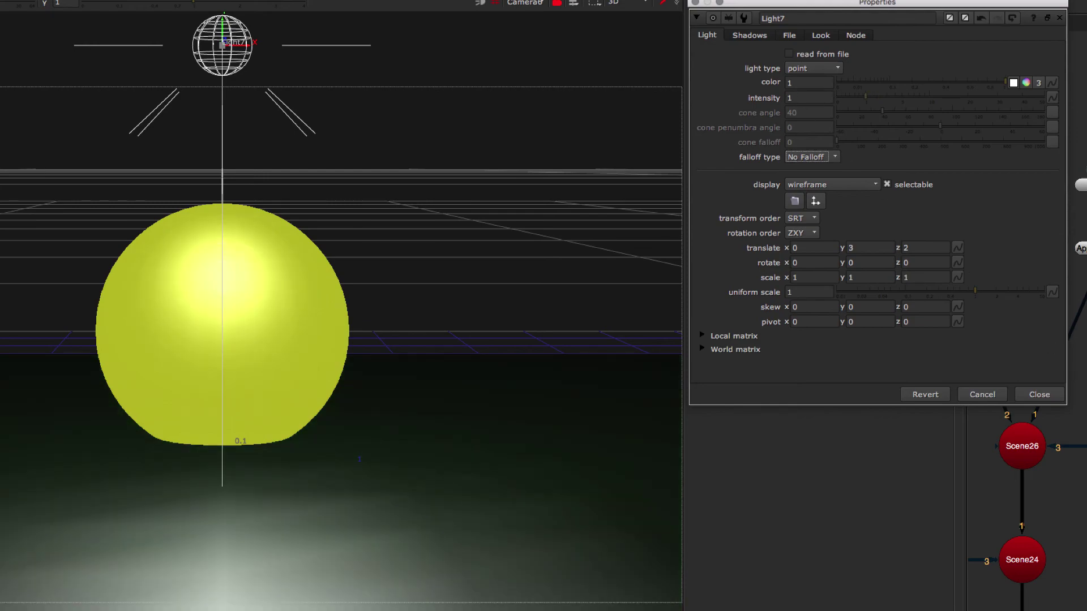
- Connect both Light6 and Light7 as inputs of the new Scene25 node
{"action": "middle_click_drag", "start_coordinate": [999, 492], "coordinate": [1054, 482]}
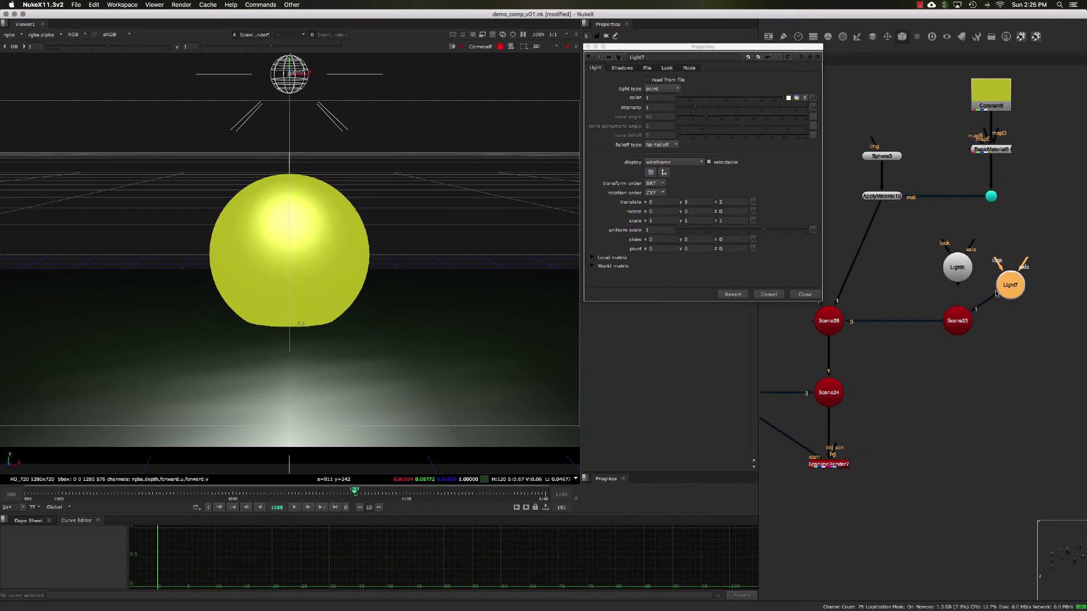
{"action": "left_click_drag", "start_coordinate": [996, 294], "coordinate": [961, 271]}
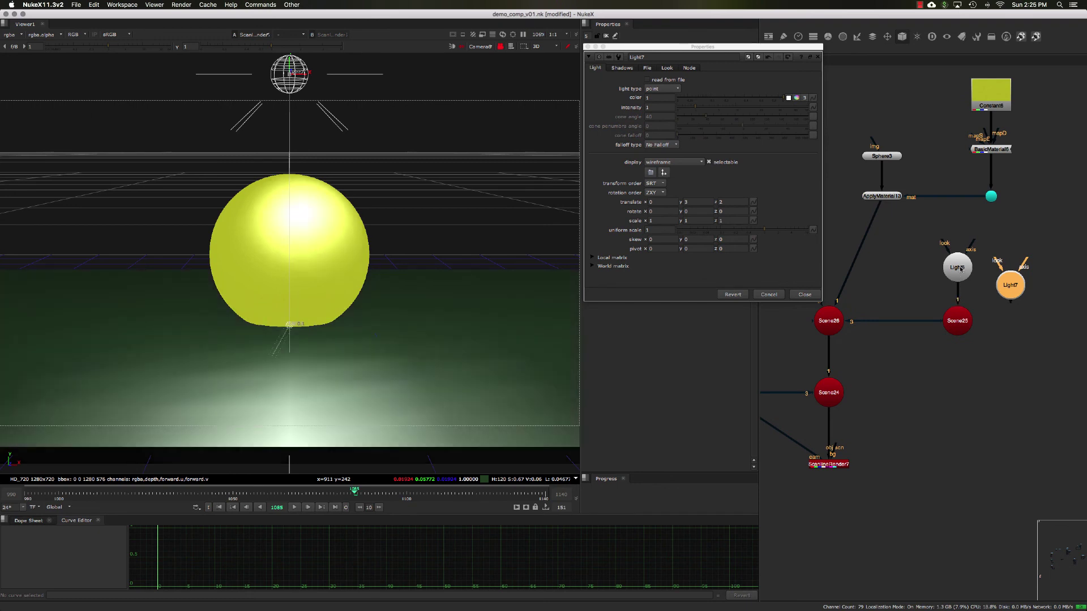
{"action": "middle_click_drag", "start_coordinate": [972, 287], "coordinate": [956, 284]}
{"action": "double_click", "coordinate": [949, 266]}
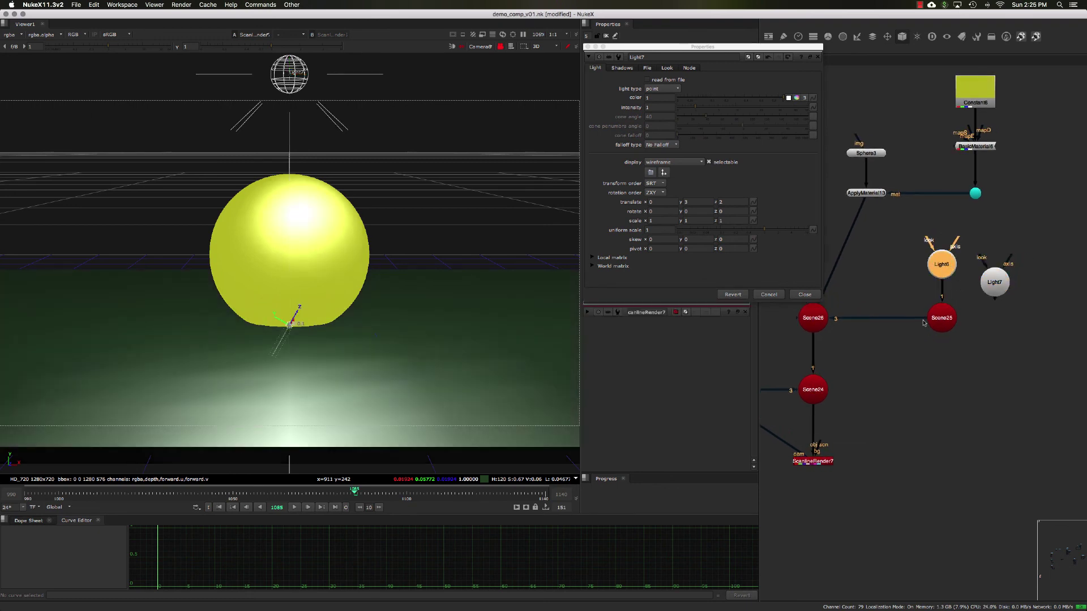
{"action": "left_click_drag", "start_coordinate": [925, 320], "coordinate": [991, 287]}
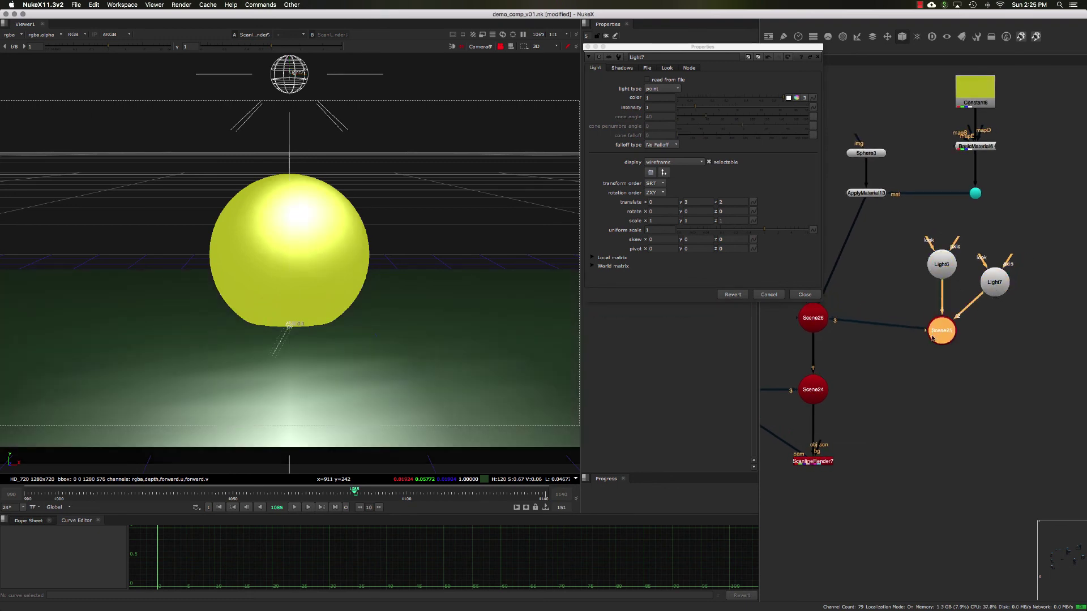
{"action": "left_click_drag", "start_coordinate": [931, 340], "coordinate": [933, 330]}
- Disable and re-enable Light6 repeatedly to compare the directional light's contribution in the viewer
{"action": "left_click", "coordinate": [947, 267]}
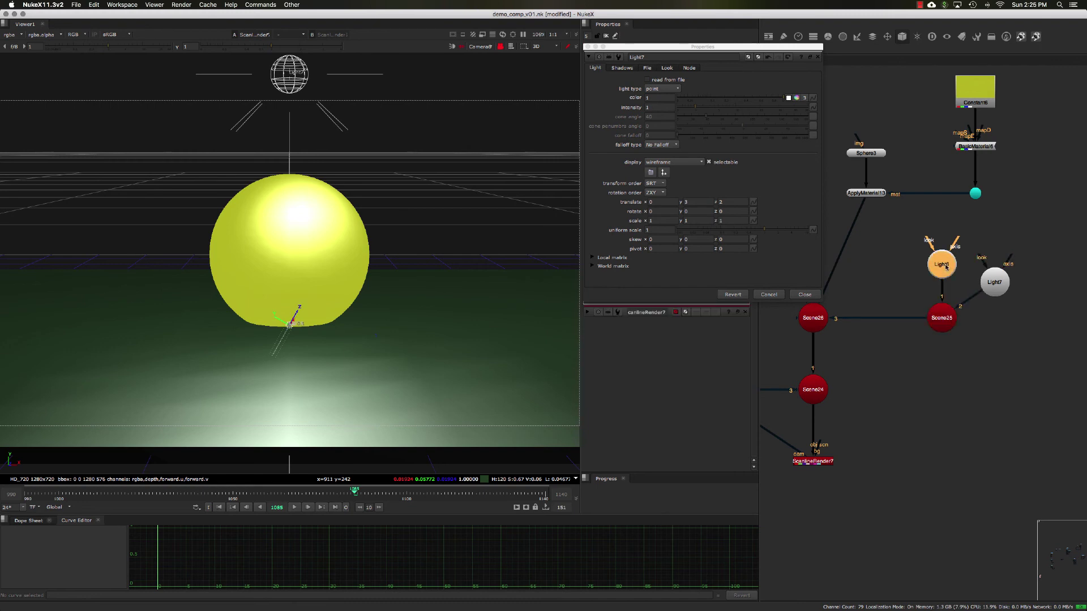
{"action": "key", "text": "d"}
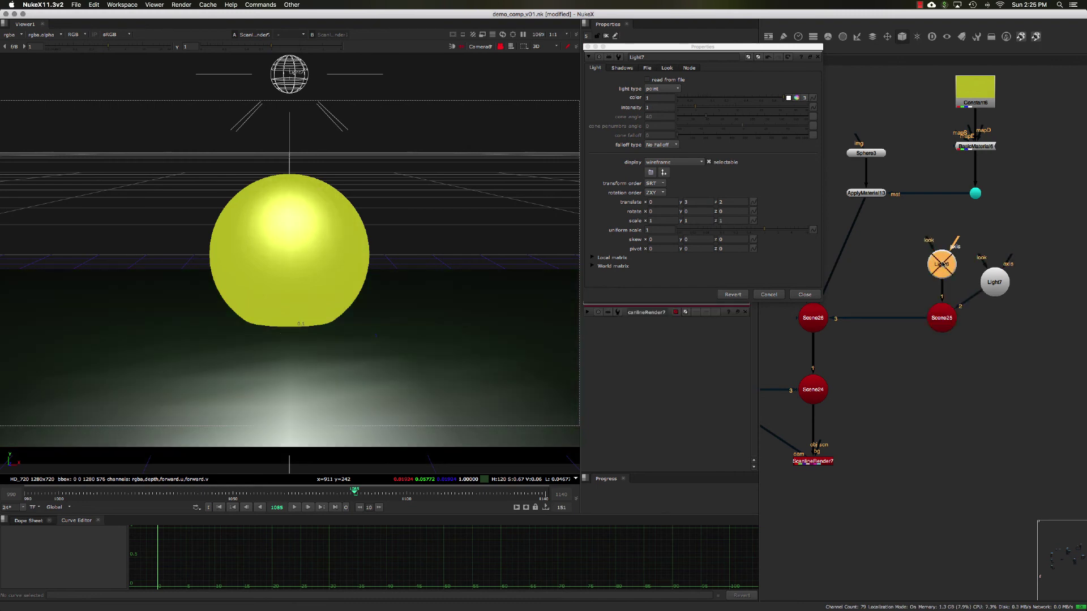
{"action": "key", "text": "d"}
{"action": "key", "text": "d"}
{"action": "key", "text": "d"}
{"action": "key", "text": "d"}
{"action": "key", "text": "d"}
- Disable and re-enable Light7 repeatedly to compare the point light's contribution in the viewer
{"action": "left_click", "coordinate": [987, 280]}
{"action": "key", "text": "d"}
{"action": "key", "text": "d"}
{"action": "key", "text": "d"}
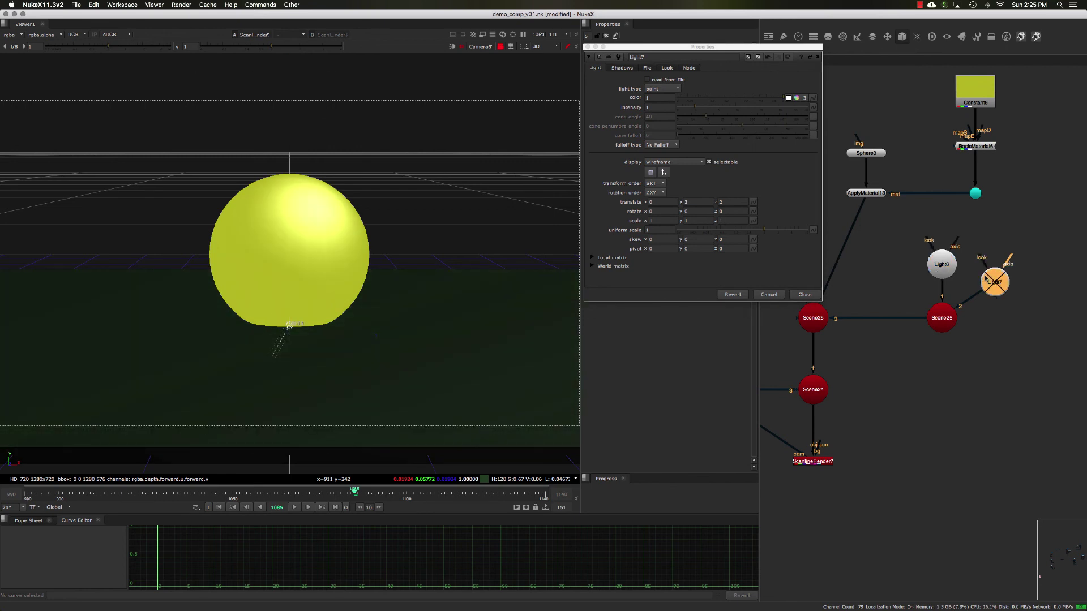
{"action": "key", "text": "d"}
{"action": "key", "text": "d"}
{"action": "key", "text": "d"}
{"action": "key", "text": "d"}
{"action": "key", "text": "d"}
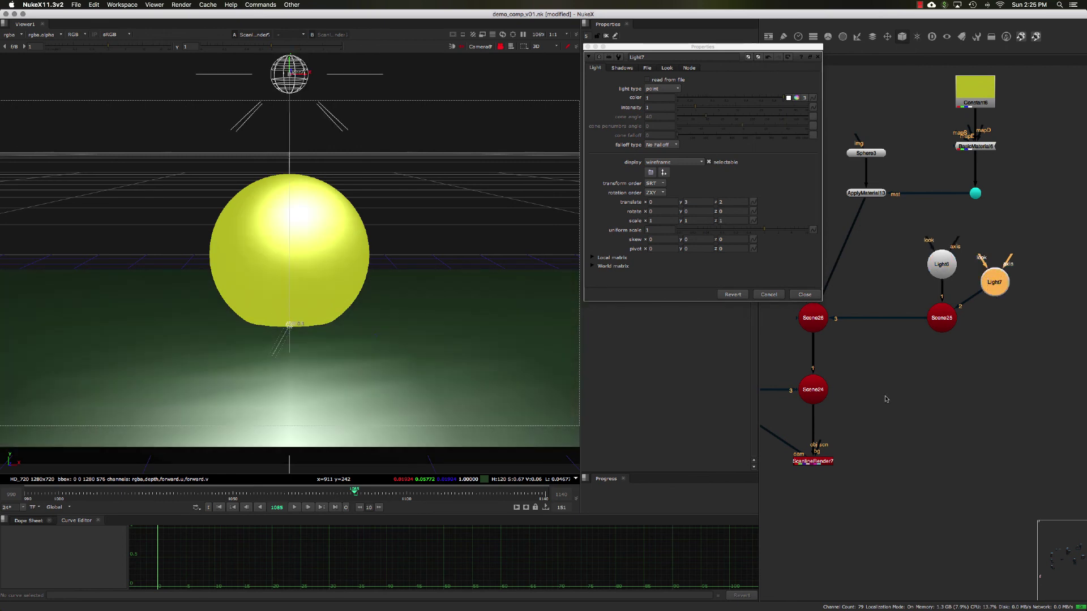
- View the ScanlineRender7 output in 2D and toggle Light7 off and on repeatedly to compare the point light's effect
{"action": "middle_click_drag", "start_coordinate": [885, 396], "coordinate": [926, 390]}
{"action": "left_click", "coordinate": [900, 490]}
{"action": "key", "text": "Tab"}
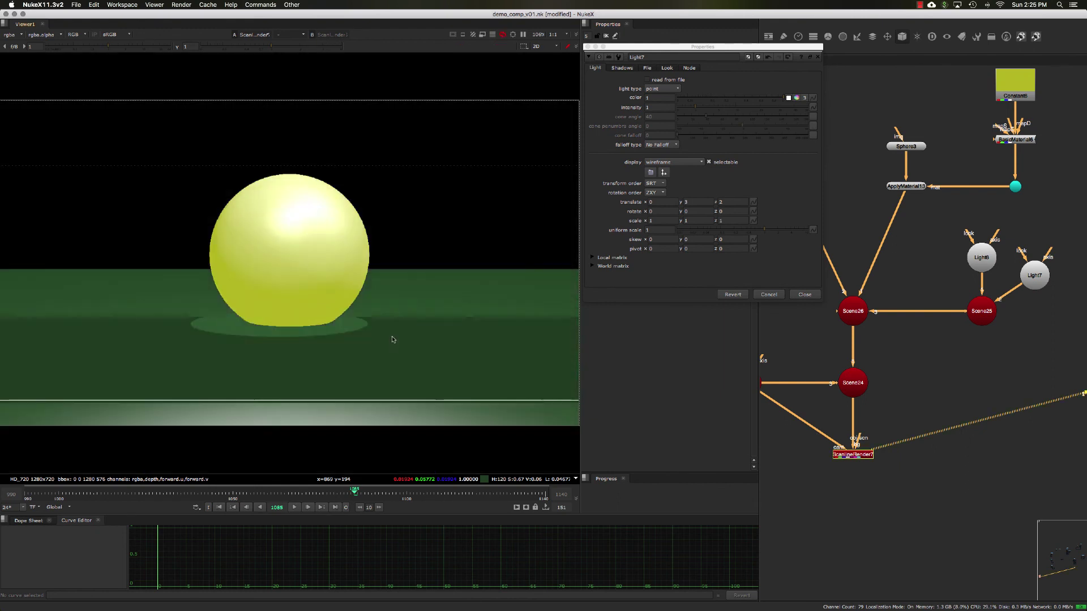
{"action": "left_click", "coordinate": [1040, 272]}
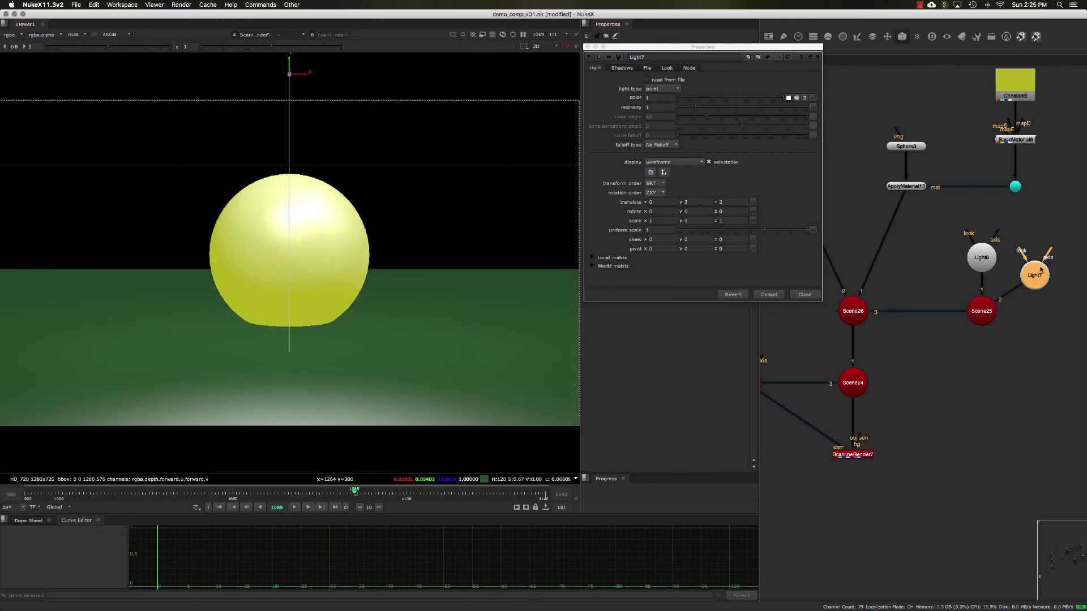
{"action": "key", "text": "d"}
{"action": "key", "text": "d"}
{"action": "key", "text": "d"}
{"action": "key", "text": "d"}
{"action": "key", "text": "d"}
{"action": "key", "text": "d"}
{"action": "key", "text": "d"}
{"action": "key", "text": "d"}
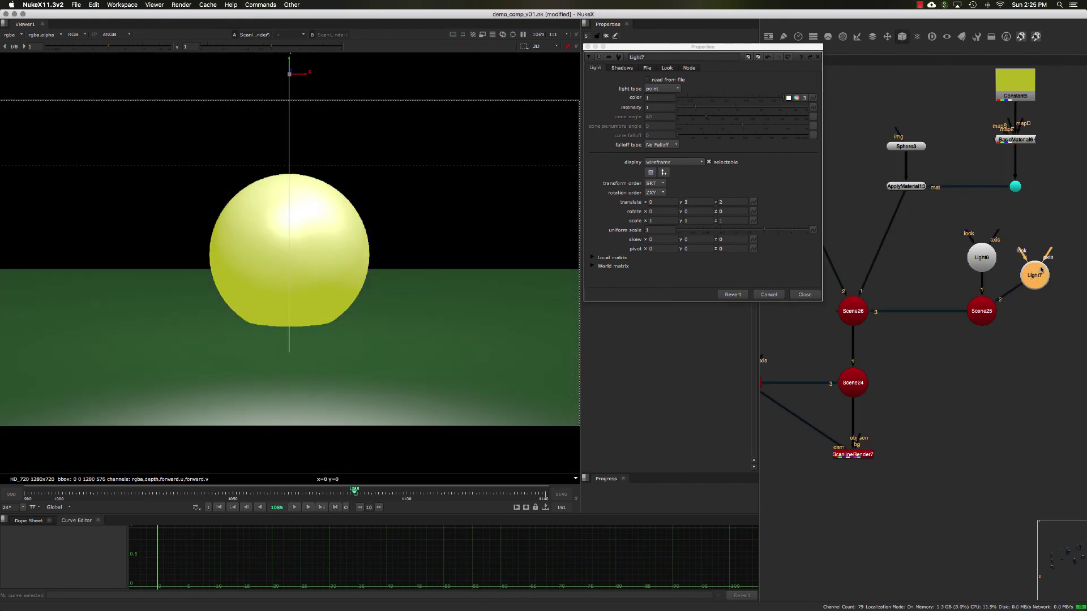
- Toggle Light6 off and on to compare the directional light's effect on the 2D render
{"action": "left_click", "coordinate": [991, 259]}
{"action": "key", "text": "d"}
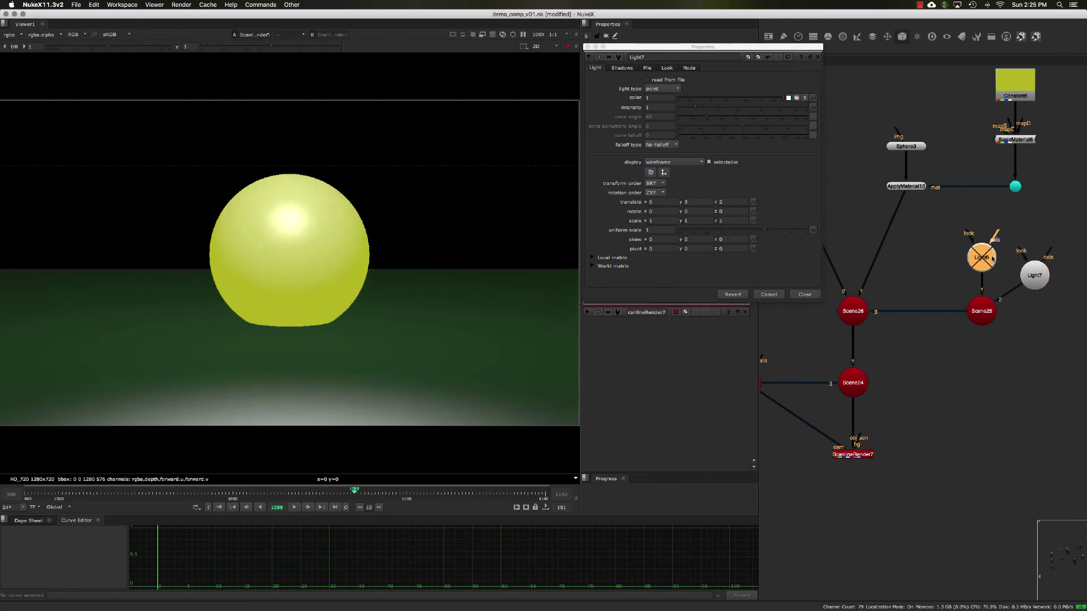
{"action": "key", "text": "d"}
{"action": "key", "text": "d"}
{"action": "key", "text": "d"}
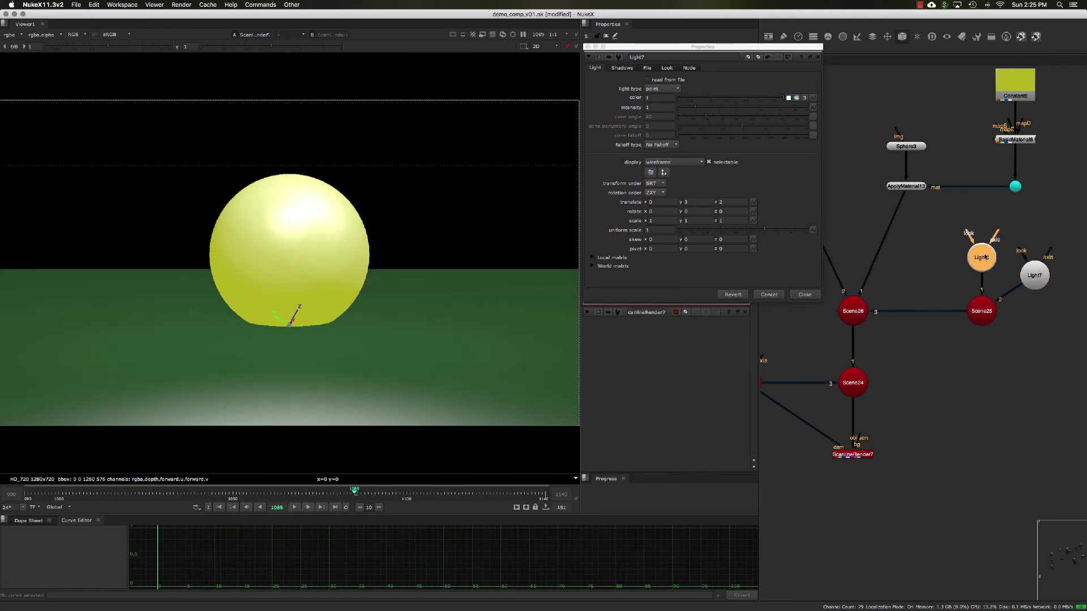
- Close the Light7 properties and shift Scene26 and Scene25 together slightly lower in the node graph
{"action": "left_click", "coordinate": [804, 296]}
{"action": "middle_click_drag", "start_coordinate": [912, 266], "coordinate": [895, 281]}
{"action": "left_click", "coordinate": [895, 280]}
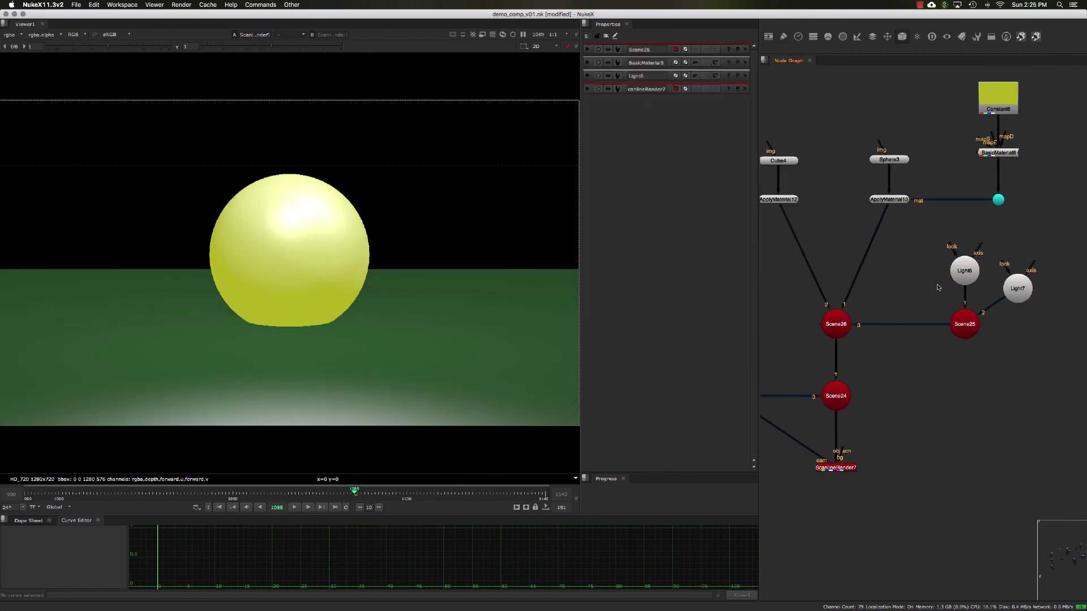
{"action": "left_click", "coordinate": [964, 272]}
{"action": "left_click", "coordinate": [1016, 289]}
{"action": "middle_click_drag", "start_coordinate": [936, 311], "coordinate": [946, 299]}
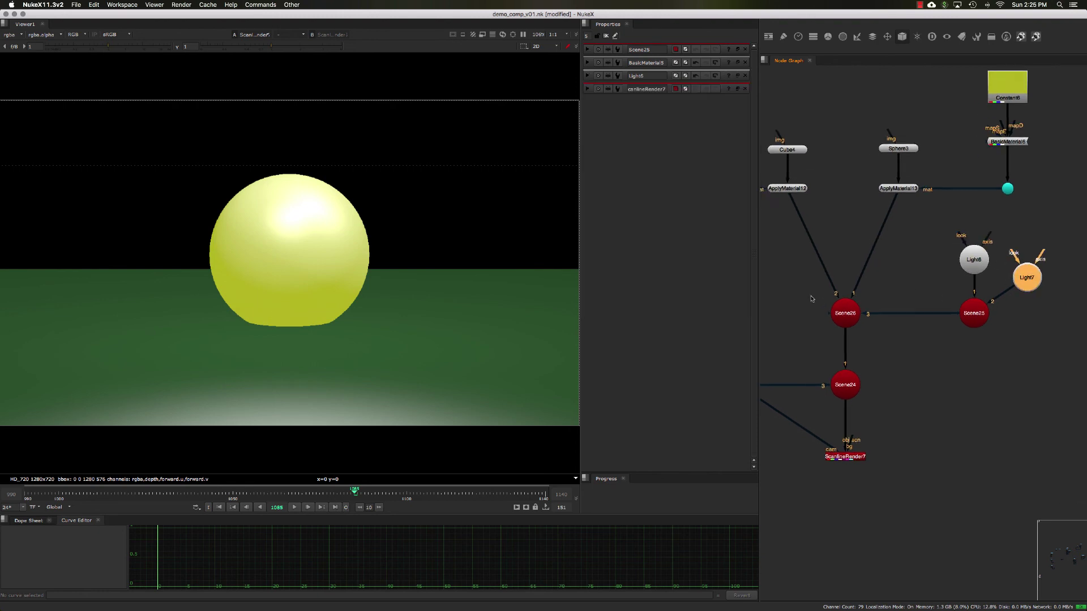
{"action": "left_click_drag", "start_coordinate": [811, 296], "coordinate": [996, 343]}
{"action": "left_click", "coordinate": [898, 279]}
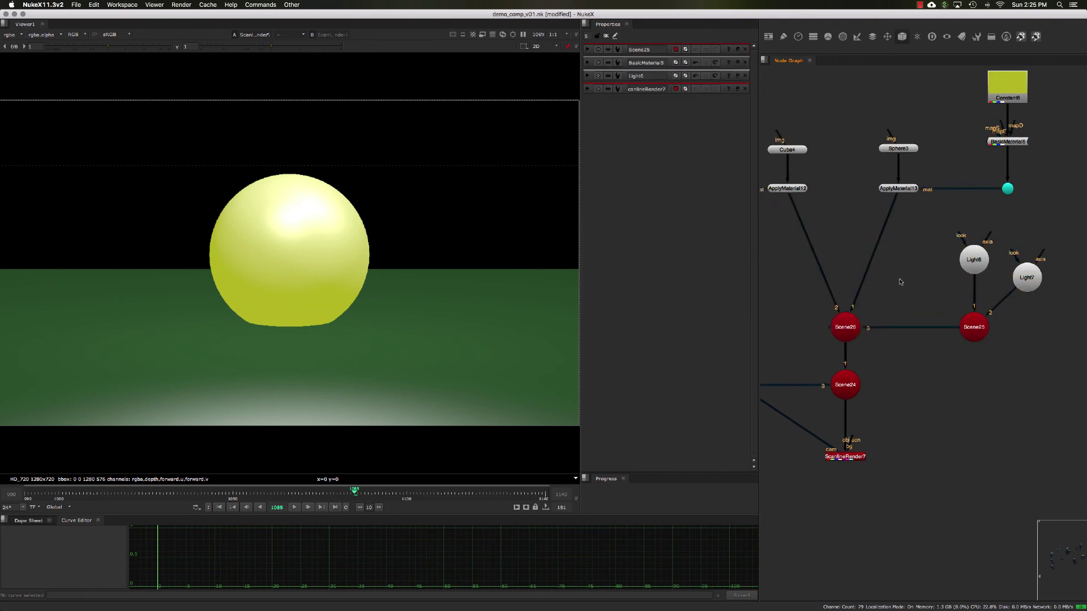
{"action": "middle_click_drag", "start_coordinate": [898, 279], "coordinate": [895, 291]}
{"action": "middle_click_drag", "start_coordinate": [942, 196], "coordinate": [939, 200]}
- Open the sphere's BasicMaterial6 properties and set its diffuse to 0.18
{"action": "left_click", "coordinate": [998, 163]}
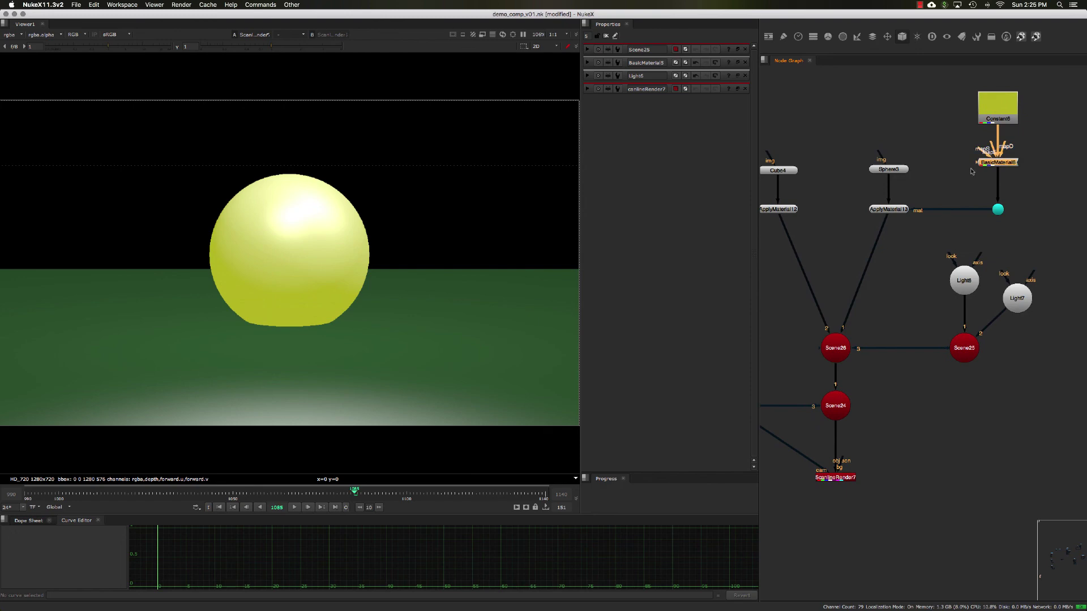
{"action": "double_click", "coordinate": [994, 164]}
{"action": "left_click", "coordinate": [639, 91]}
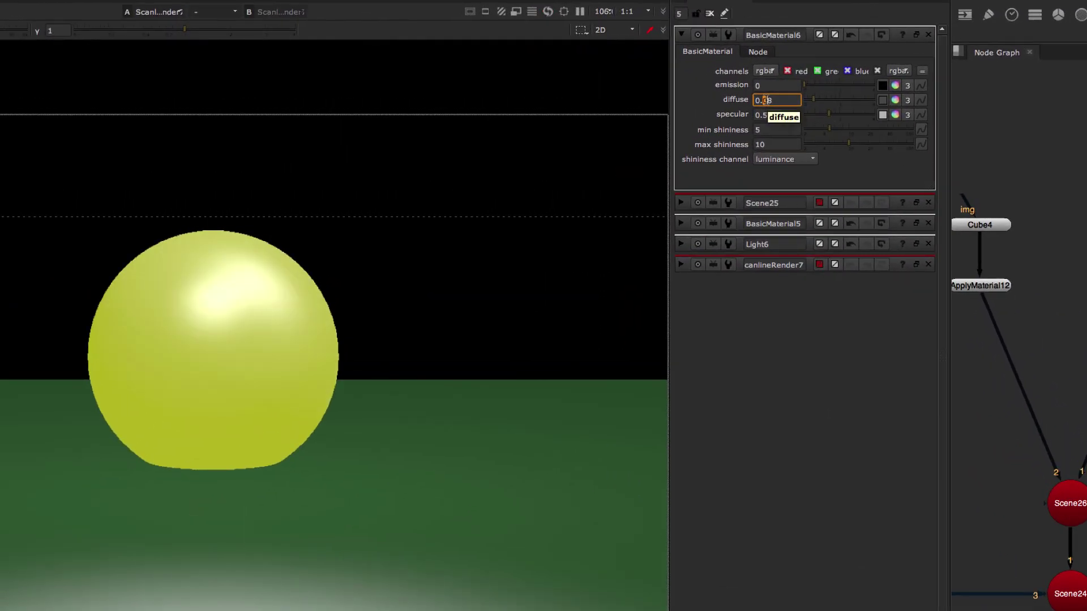
{"action": "key", "text": "Up"}
- Try lower and higher specular values on BasicMaterial6, and settle on 0.7
{"action": "left_click", "coordinate": [767, 115]}
{"action": "left_click_drag", "start_coordinate": [767, 115], "coordinate": [765, 116]}
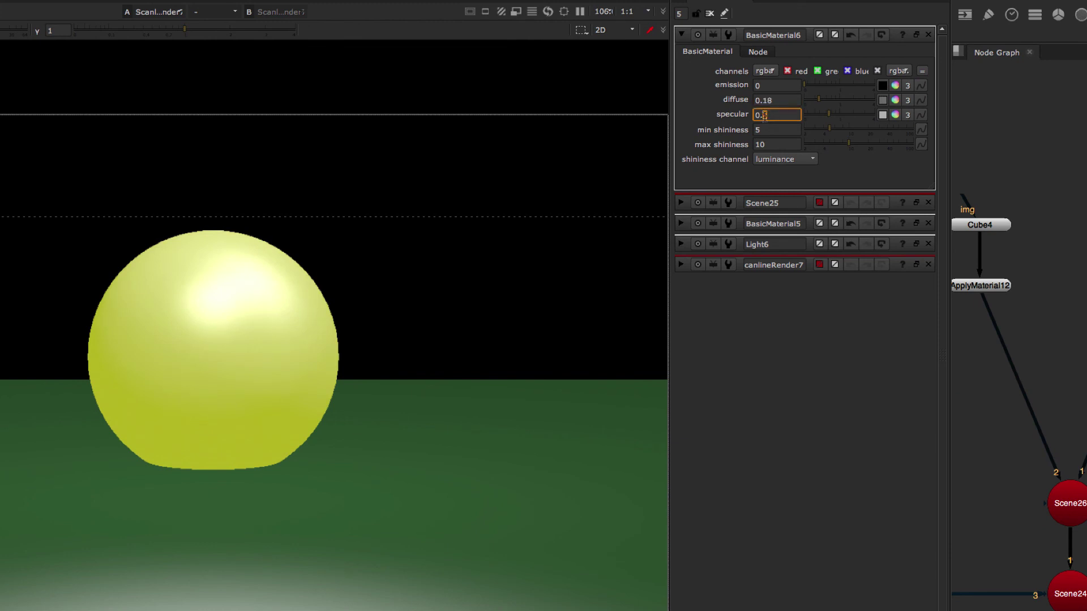
{"action": "key", "text": "Down"}
{"action": "key", "text": "BackSpace"}
{"action": "type", "text": "3"}
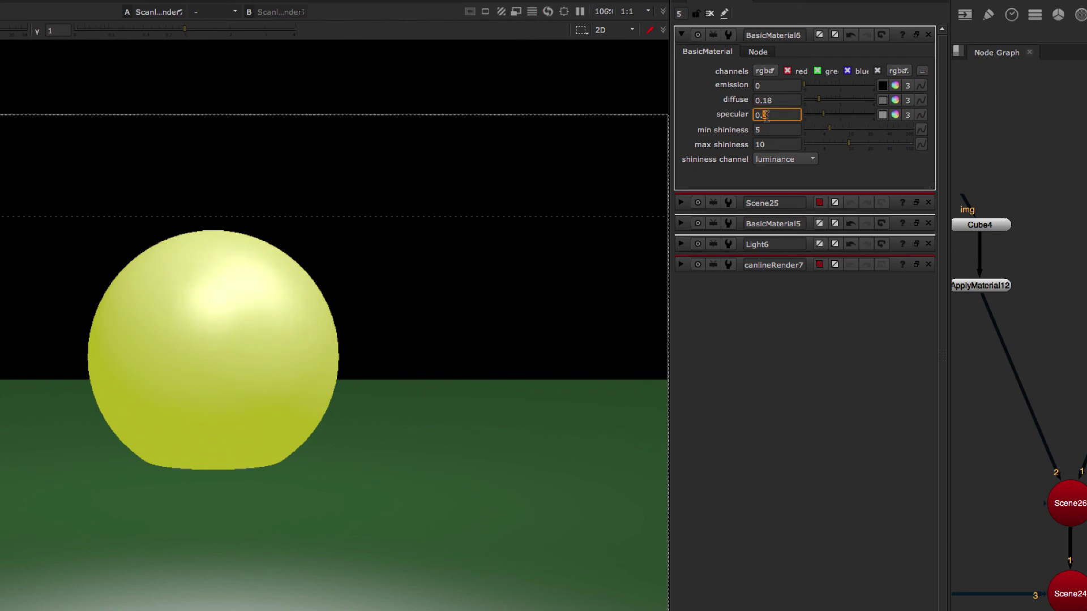
{"action": "key", "text": "BackSpace"}
{"action": "type", "text": "6"}
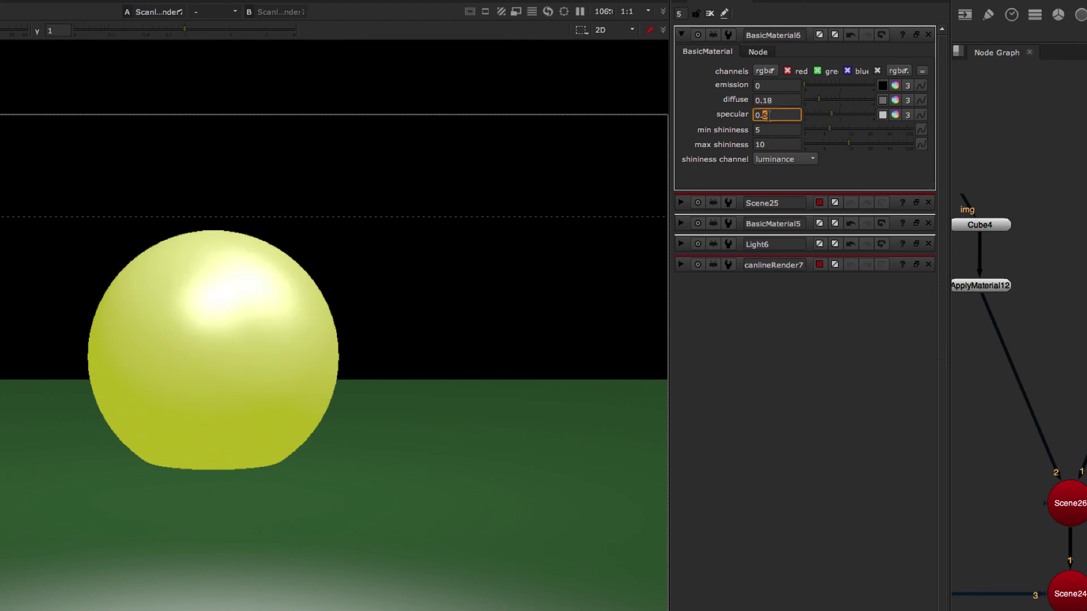
{"action": "key", "text": "Up"}
- Raise BasicMaterial6's min shininess to about 11 and lower its max shininess slightly
{"action": "left_click", "coordinate": [849, 127]}
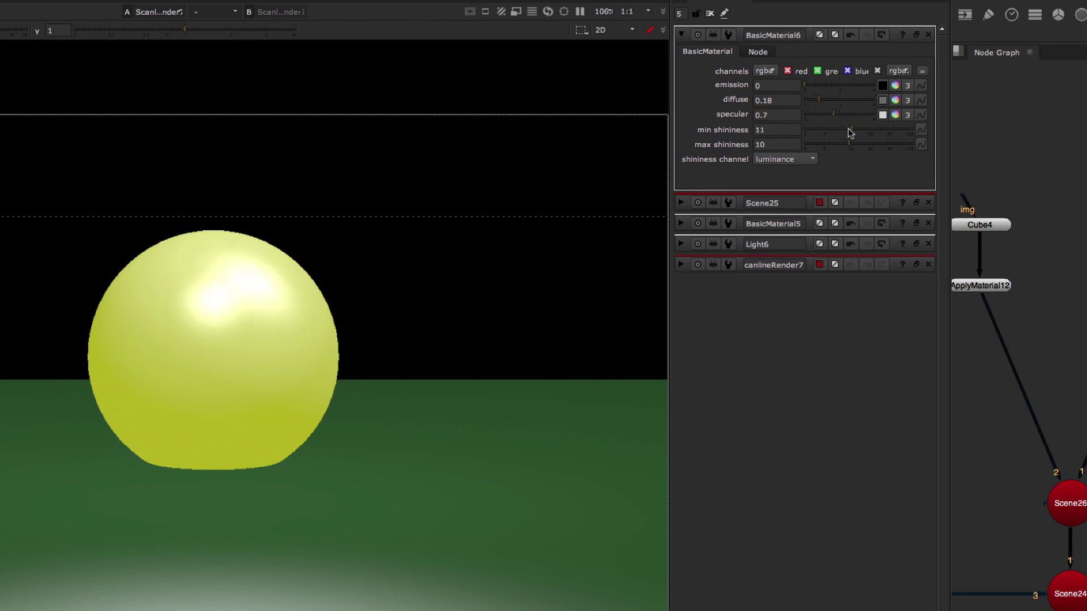
{"action": "left_click", "coordinate": [855, 130]}
{"action": "mouse_move", "coordinate": [847, 146]}
{"action": "left_mouse_down"}
{"action": "mouse_move", "coordinate": [881, 145]}
{"action": "mouse_move", "coordinate": [838, 143]}
{"action": "left_mouse_up"}
- Open BasicMaterial5 under the green Constant3 and set its diffuse to 0.12
{"action": "middle_click_drag", "start_coordinate": [963, 252], "coordinate": [1084, 282]}
{"action": "double_click", "coordinate": [1053, 237]}
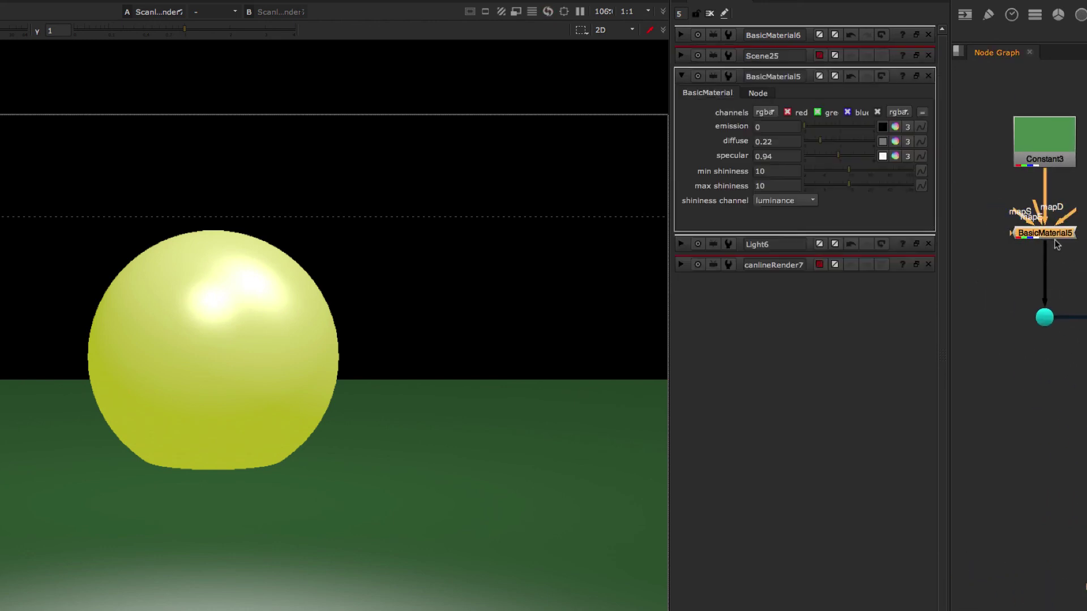
{"action": "left_click", "coordinate": [764, 100]}
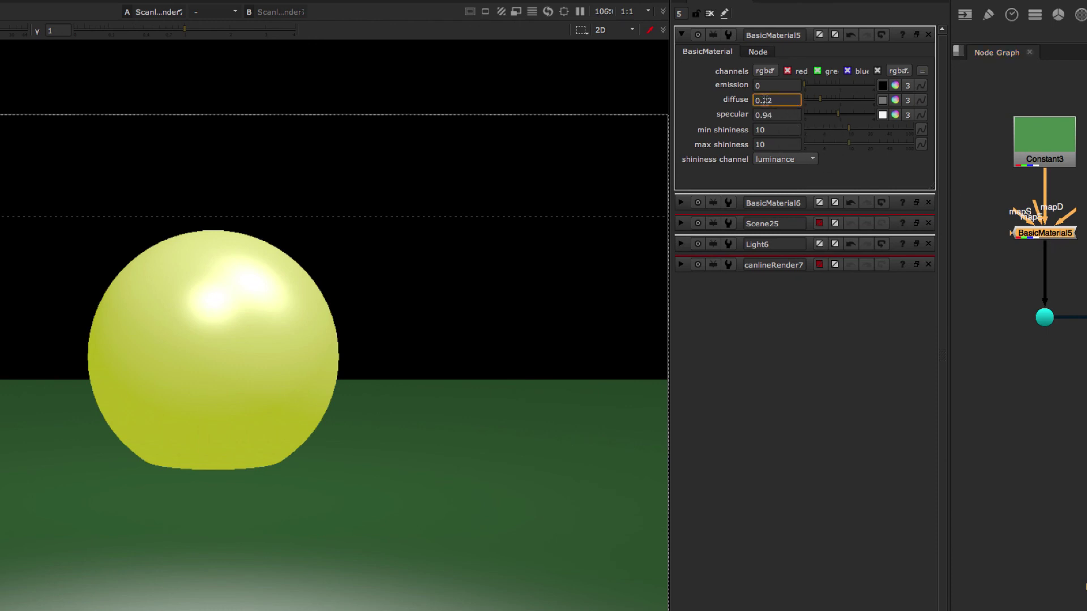
{"action": "key", "text": "Down"}
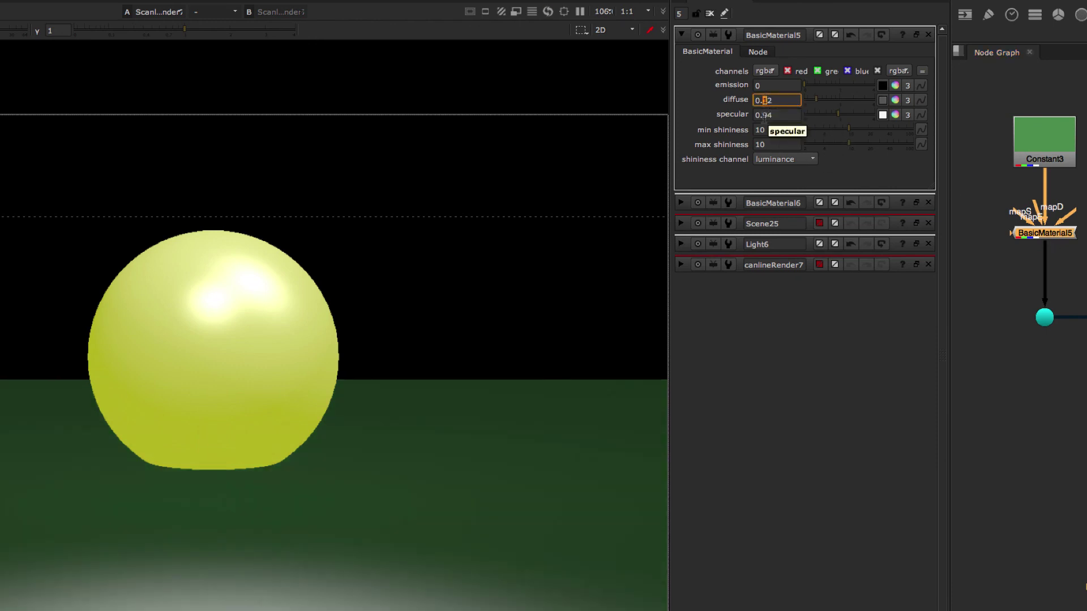
- Set BasicMaterial5's specular to 0.35, min shininess to 9 and max shininess to 18.5
{"action": "left_click", "coordinate": [765, 115]}
{"action": "key", "text": "Down"}
{"action": "key", "text": "Down"}
{"action": "key", "text": "Down"}
{"action": "key", "text": "Down"}
{"action": "key", "text": "Down"}
{"action": "key", "text": "Down"}
{"action": "key", "text": "Down"}
{"action": "key", "text": "Down"}
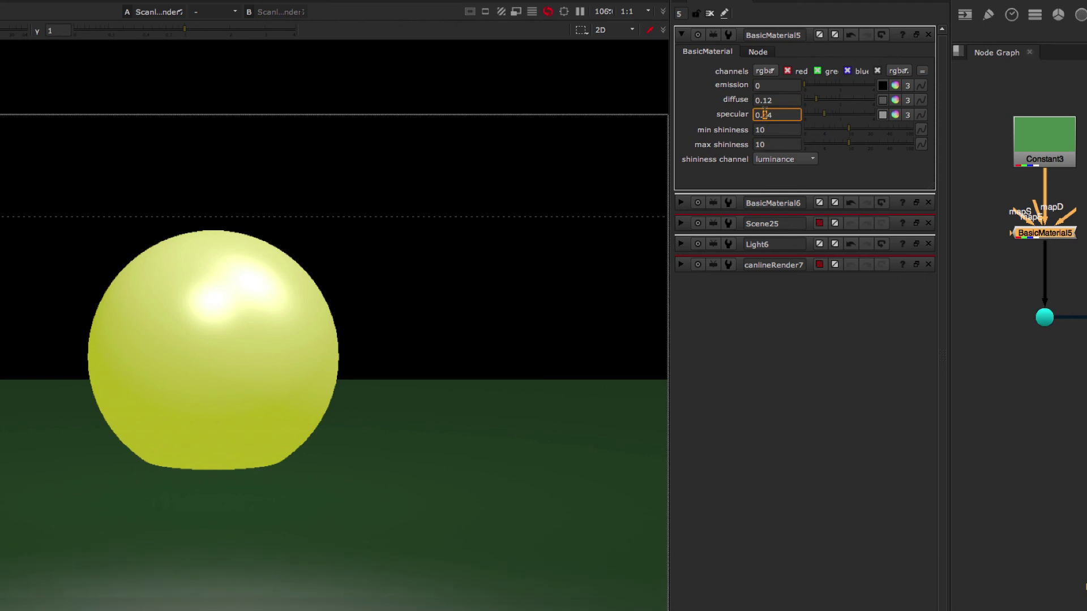
{"action": "key", "text": "Up"}
{"action": "key", "text": "Up"}
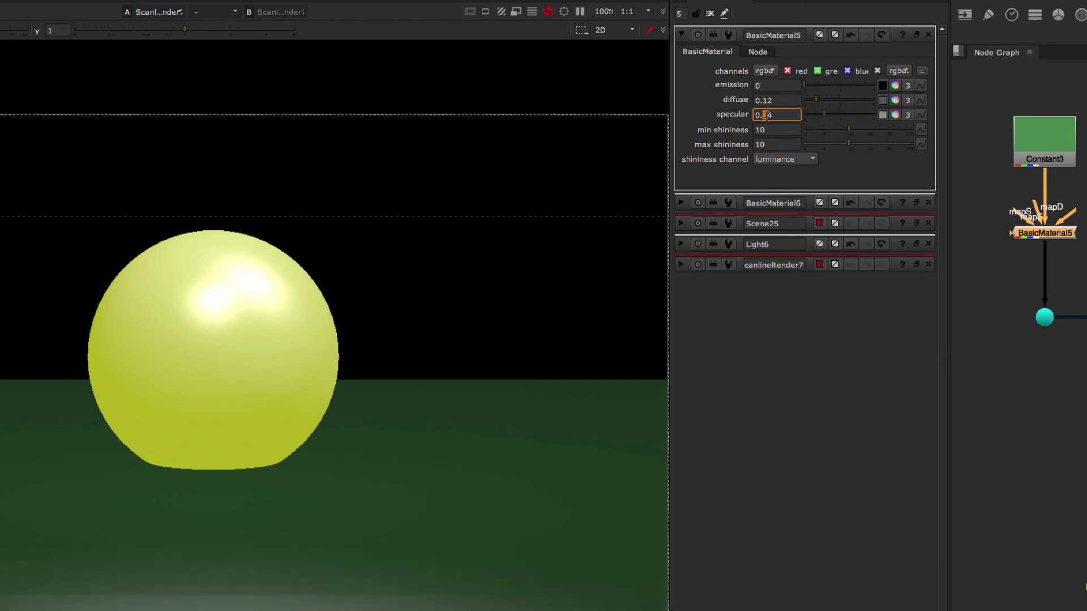
{"action": "left_click", "coordinate": [776, 116]}
{"action": "key", "text": "Up"}
{"action": "key", "text": "Tab"}
{"action": "left_click_drag", "start_coordinate": [852, 128], "coordinate": [865, 148]}
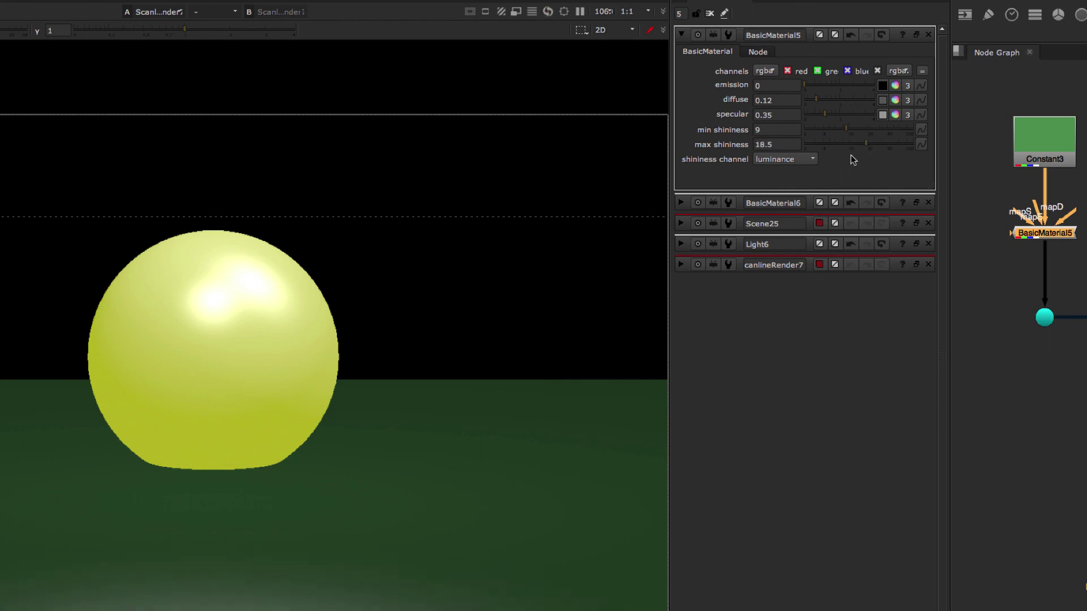
- Review the whole node graph, from the two material branches and the lights down to the ScanlineRender
{"action": "middle_click_drag", "start_coordinate": [1029, 313], "coordinate": [1086, 396]}
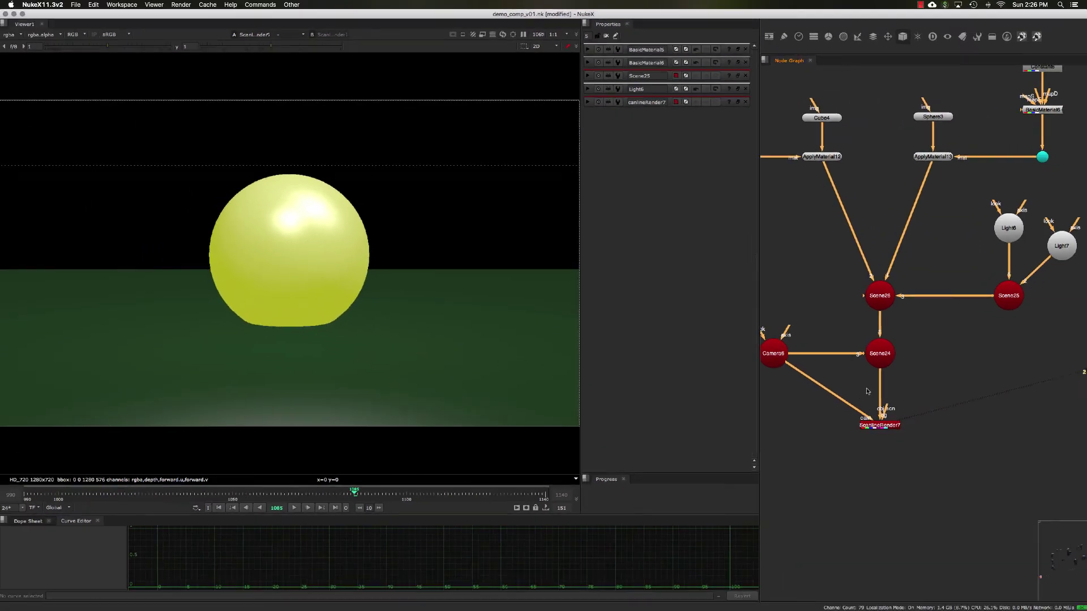
{"action": "middle_click_drag", "start_coordinate": [915, 368], "coordinate": [902, 385]}
{"action": "mouse_move", "coordinate": [917, 296]}
{"action": "middle_mouse_down"}
{"action": "mouse_move", "coordinate": [912, 308]}
{"action": "mouse_move", "coordinate": [922, 295]}
{"action": "middle_mouse_up"}
{"action": "scroll", "coordinate": [912, 308], "scroll_direction": "down", "scroll_amount": 2}
{"action": "middle_click_drag", "start_coordinate": [834, 267], "coordinate": [856, 285]}
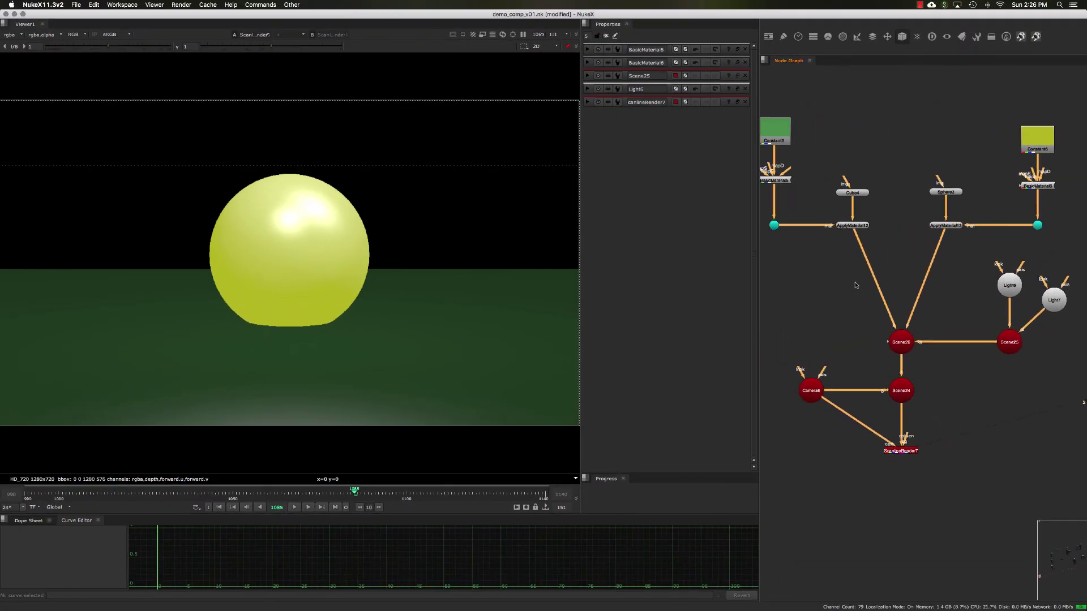
{"action": "scroll", "coordinate": [855, 286], "scroll_direction": "down", "scroll_amount": 2}
{"action": "scroll", "coordinate": [935, 306], "scroll_direction": "up", "scroll_amount": 2}
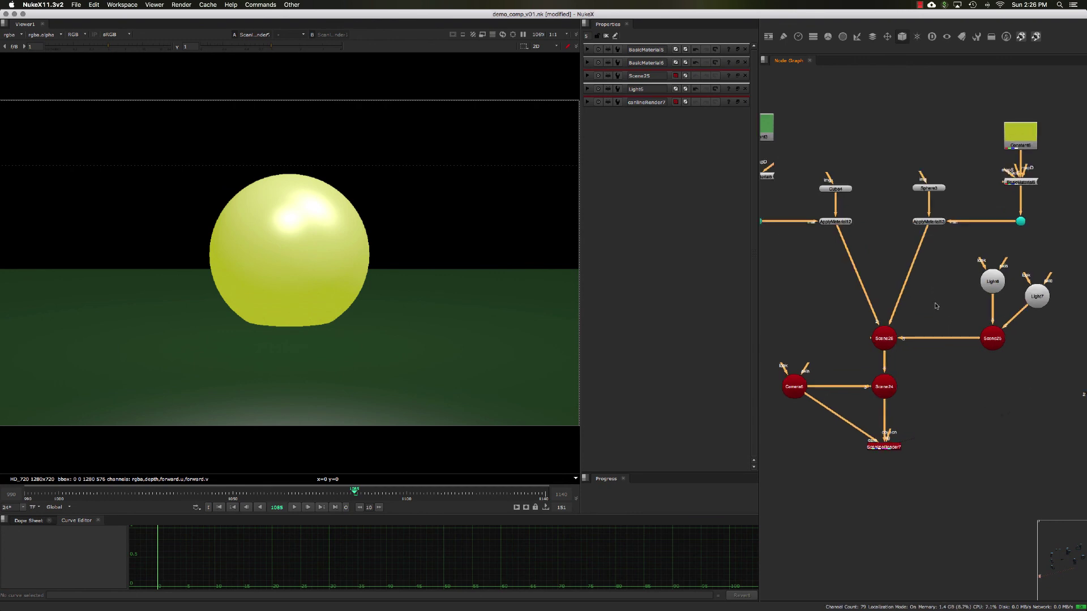
{"action": "scroll", "coordinate": [939, 304], "scroll_direction": "down", "scroll_amount": 2}
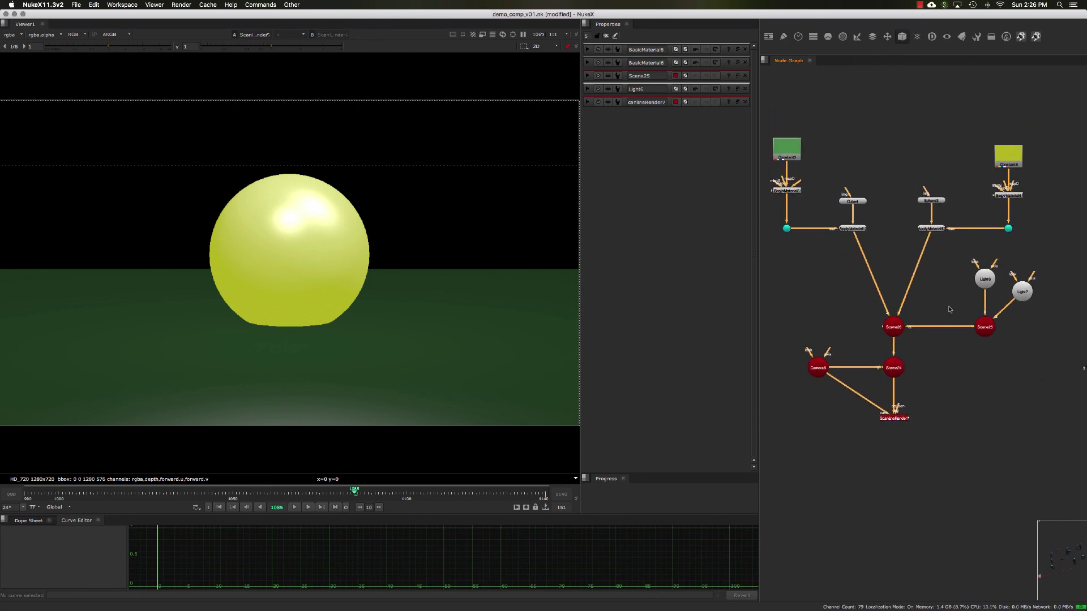
- Select Light6 and Light7 together, and disable and re-enable both repeatedly to compare the render with and without lighting
{"action": "left_click", "coordinate": [986, 326]}
{"action": "left_click_drag", "start_coordinate": [954, 255], "coordinate": [1048, 309]}
{"action": "key", "text": "d"}
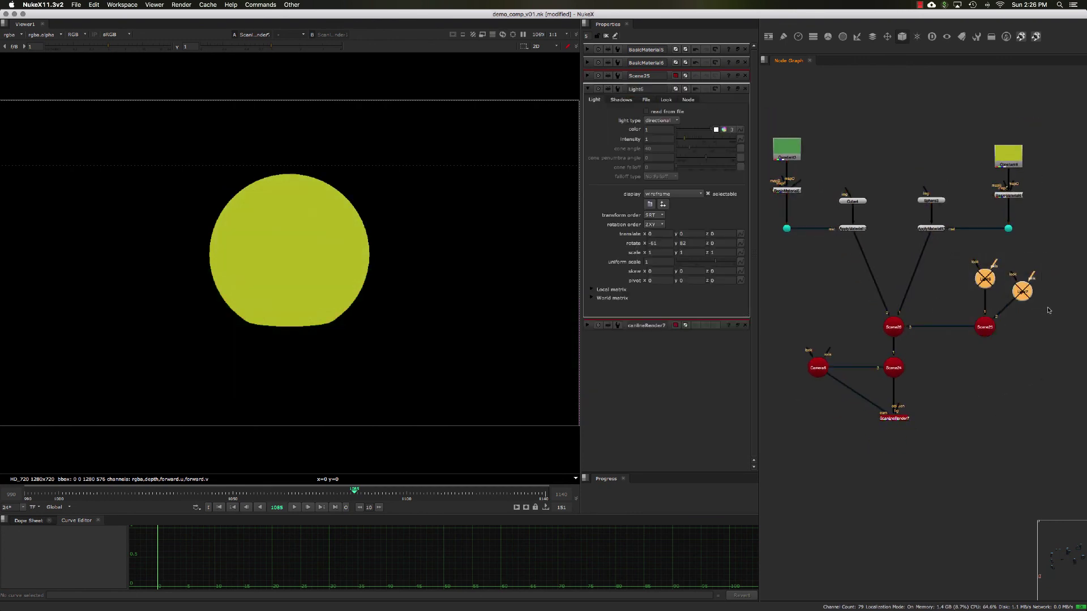
{"action": "key", "text": "d"}
{"action": "key", "text": "d"}
{"action": "key", "text": "d"}
{"action": "key", "text": "d"}
{"action": "key", "text": "d"}
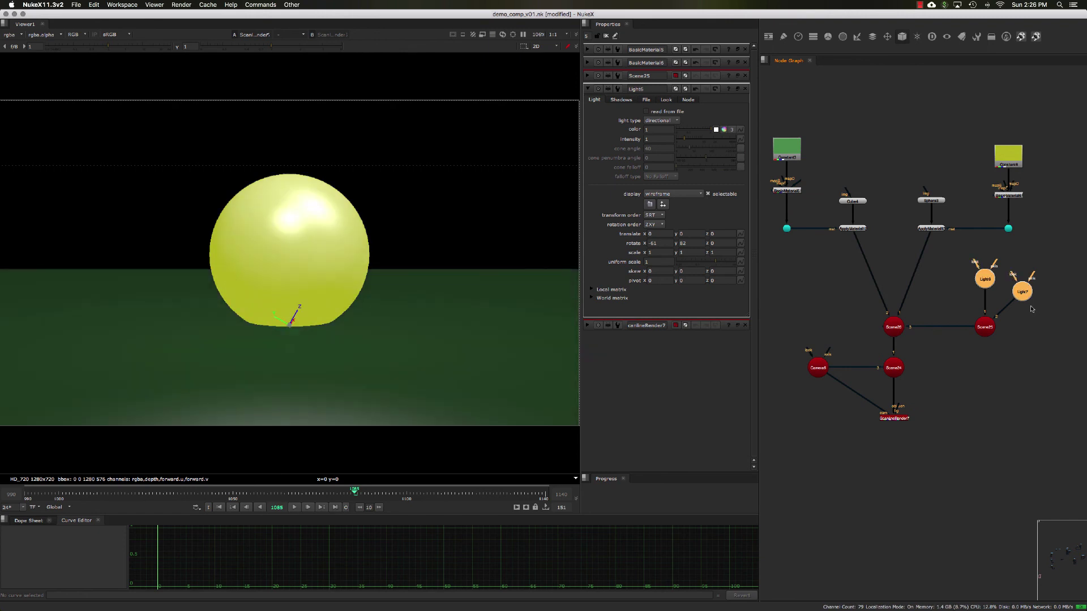
{"action": "left_click", "coordinate": [971, 300]}
- Select Scene26 and Scene25 together and nudge them slightly higher in the node graph
{"action": "middle_click_drag", "start_coordinate": [959, 296], "coordinate": [948, 306]}
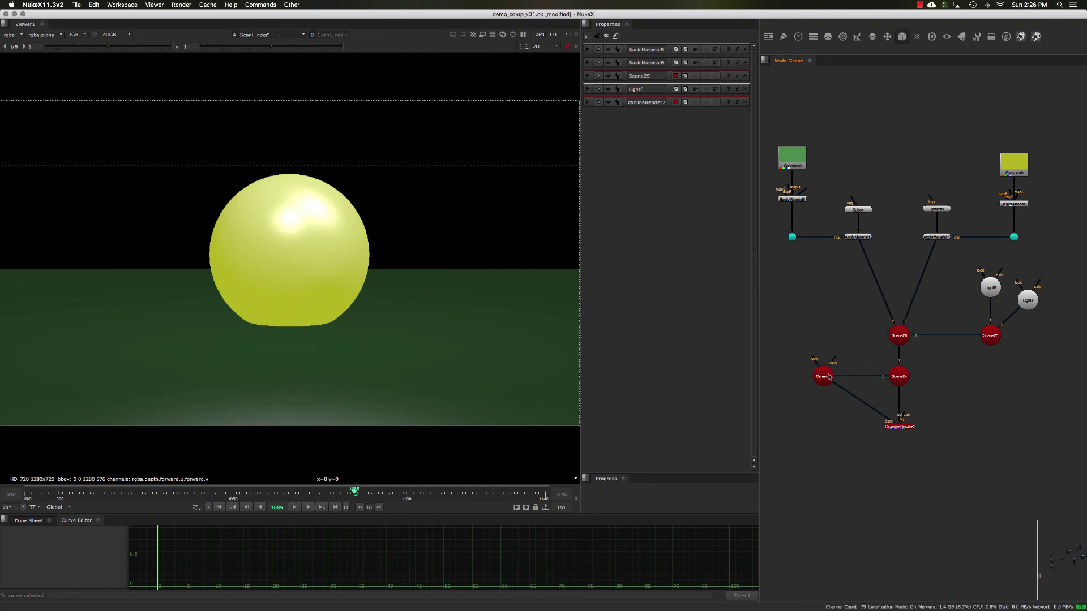
{"action": "middle_click_drag", "start_coordinate": [855, 310], "coordinate": [863, 316]}
{"action": "left_click_drag", "start_coordinate": [863, 324], "coordinate": [992, 369]}
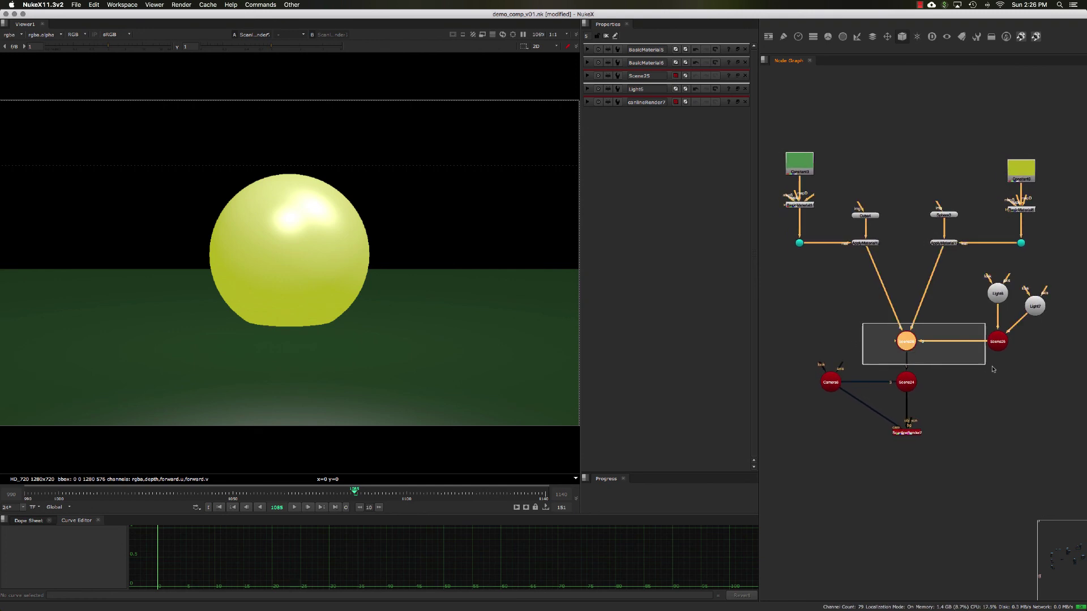
{"action": "left_click", "coordinate": [905, 352]}
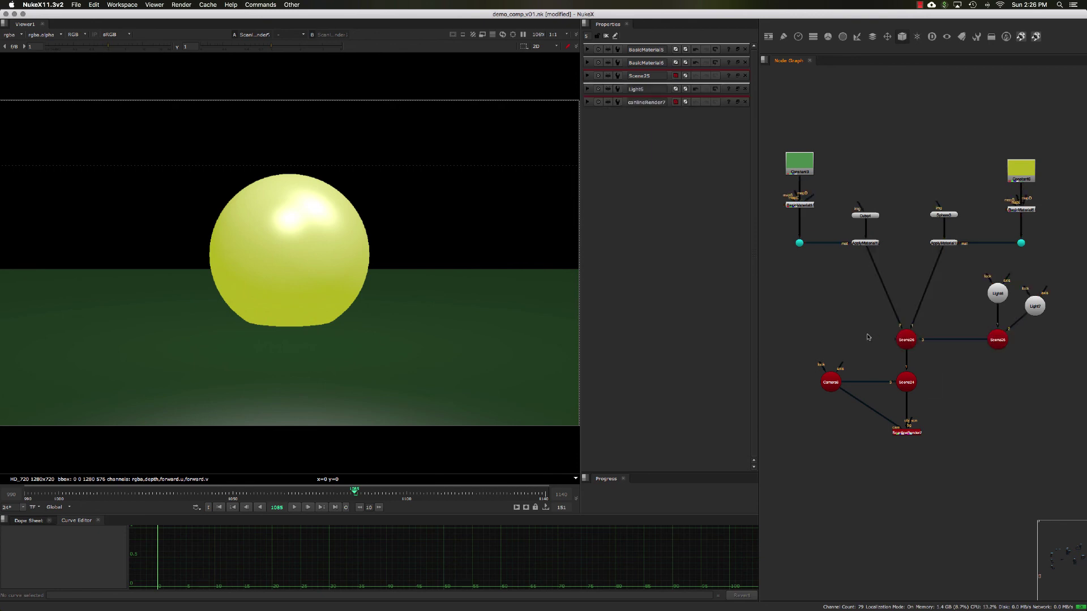
{"action": "middle_click_drag", "start_coordinate": [876, 341], "coordinate": [863, 341]}
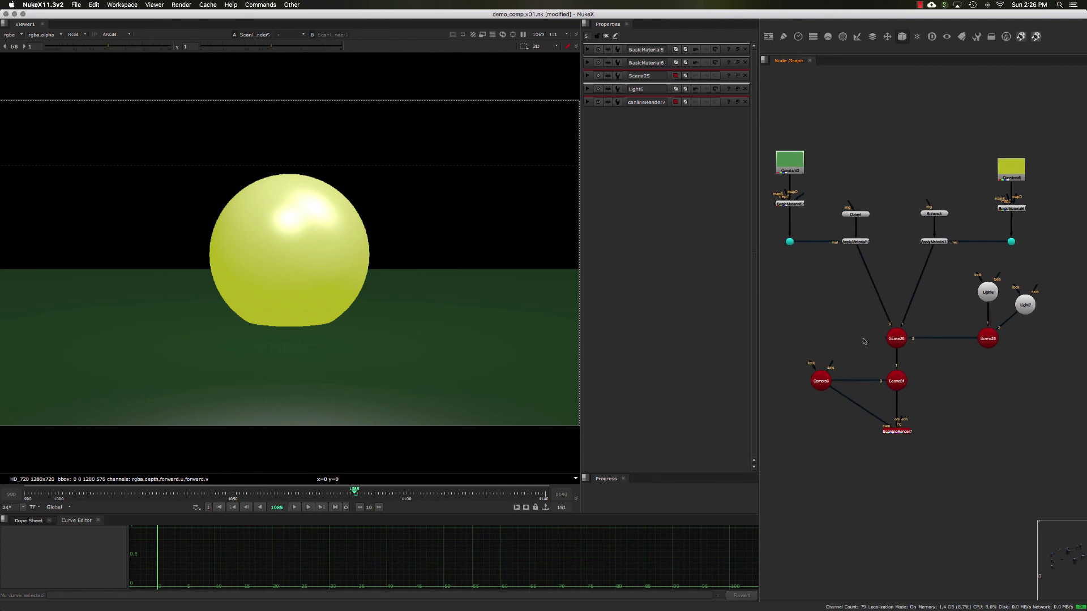